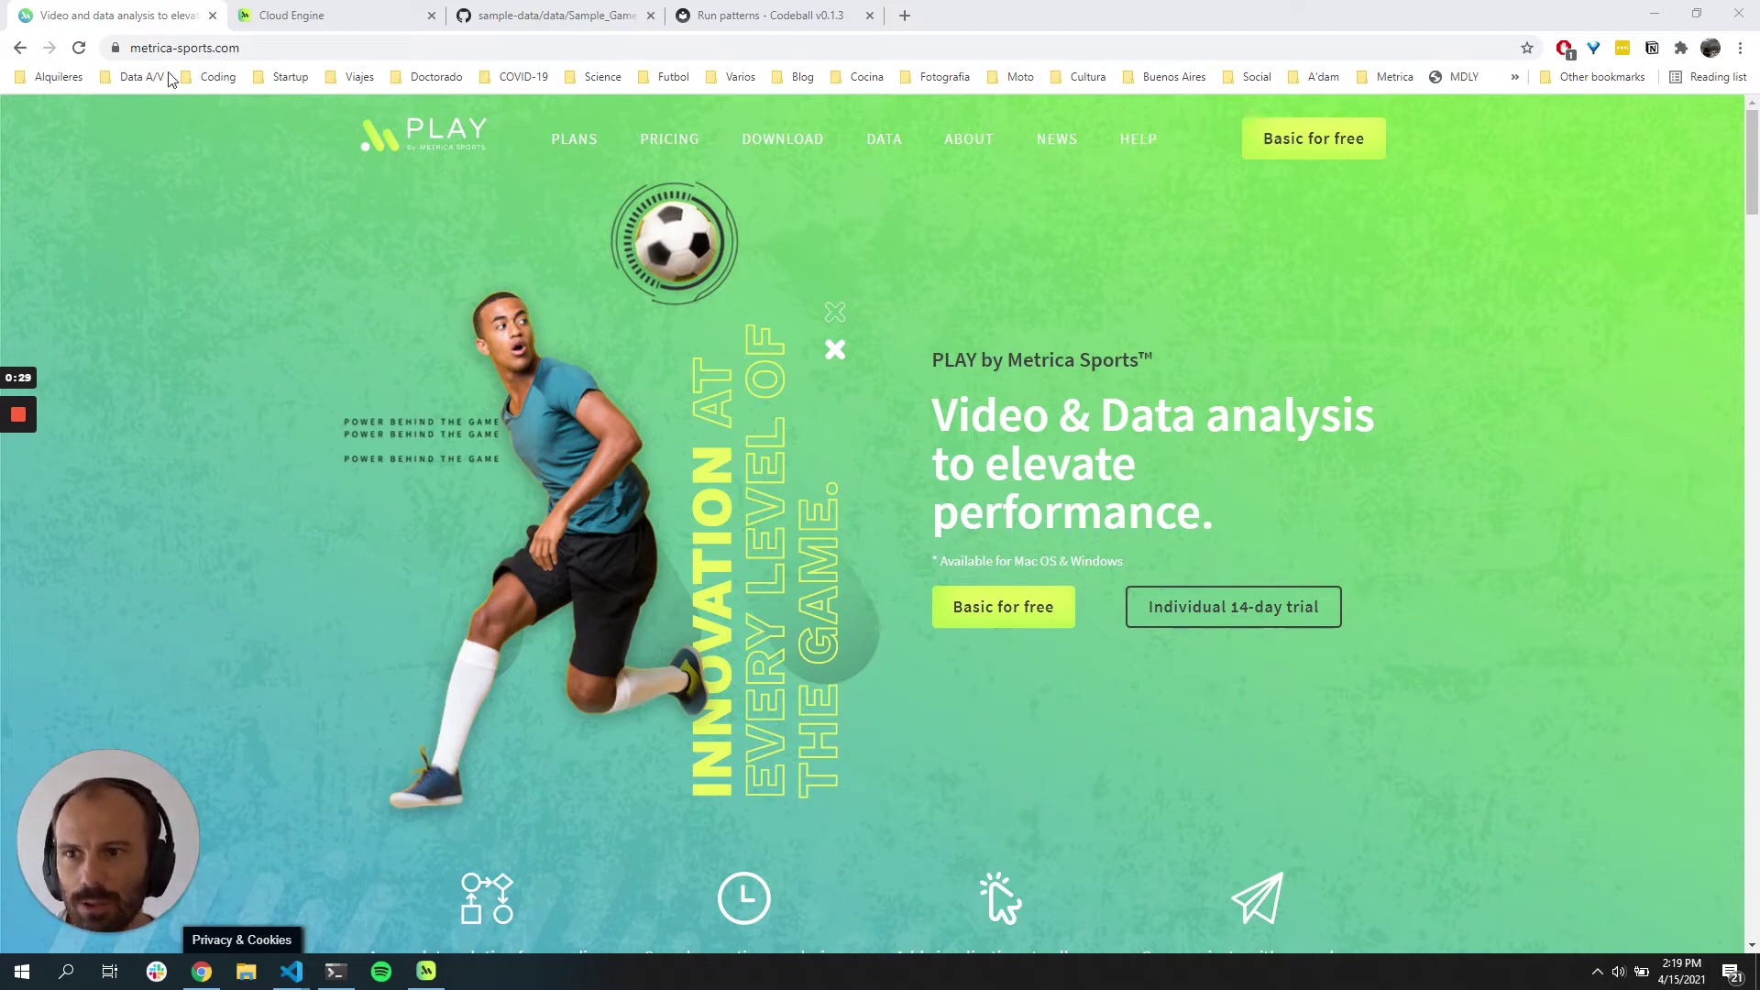
Step: Open the free Basic sign-up form and fill it with saved details and the account email
click(1325, 149)
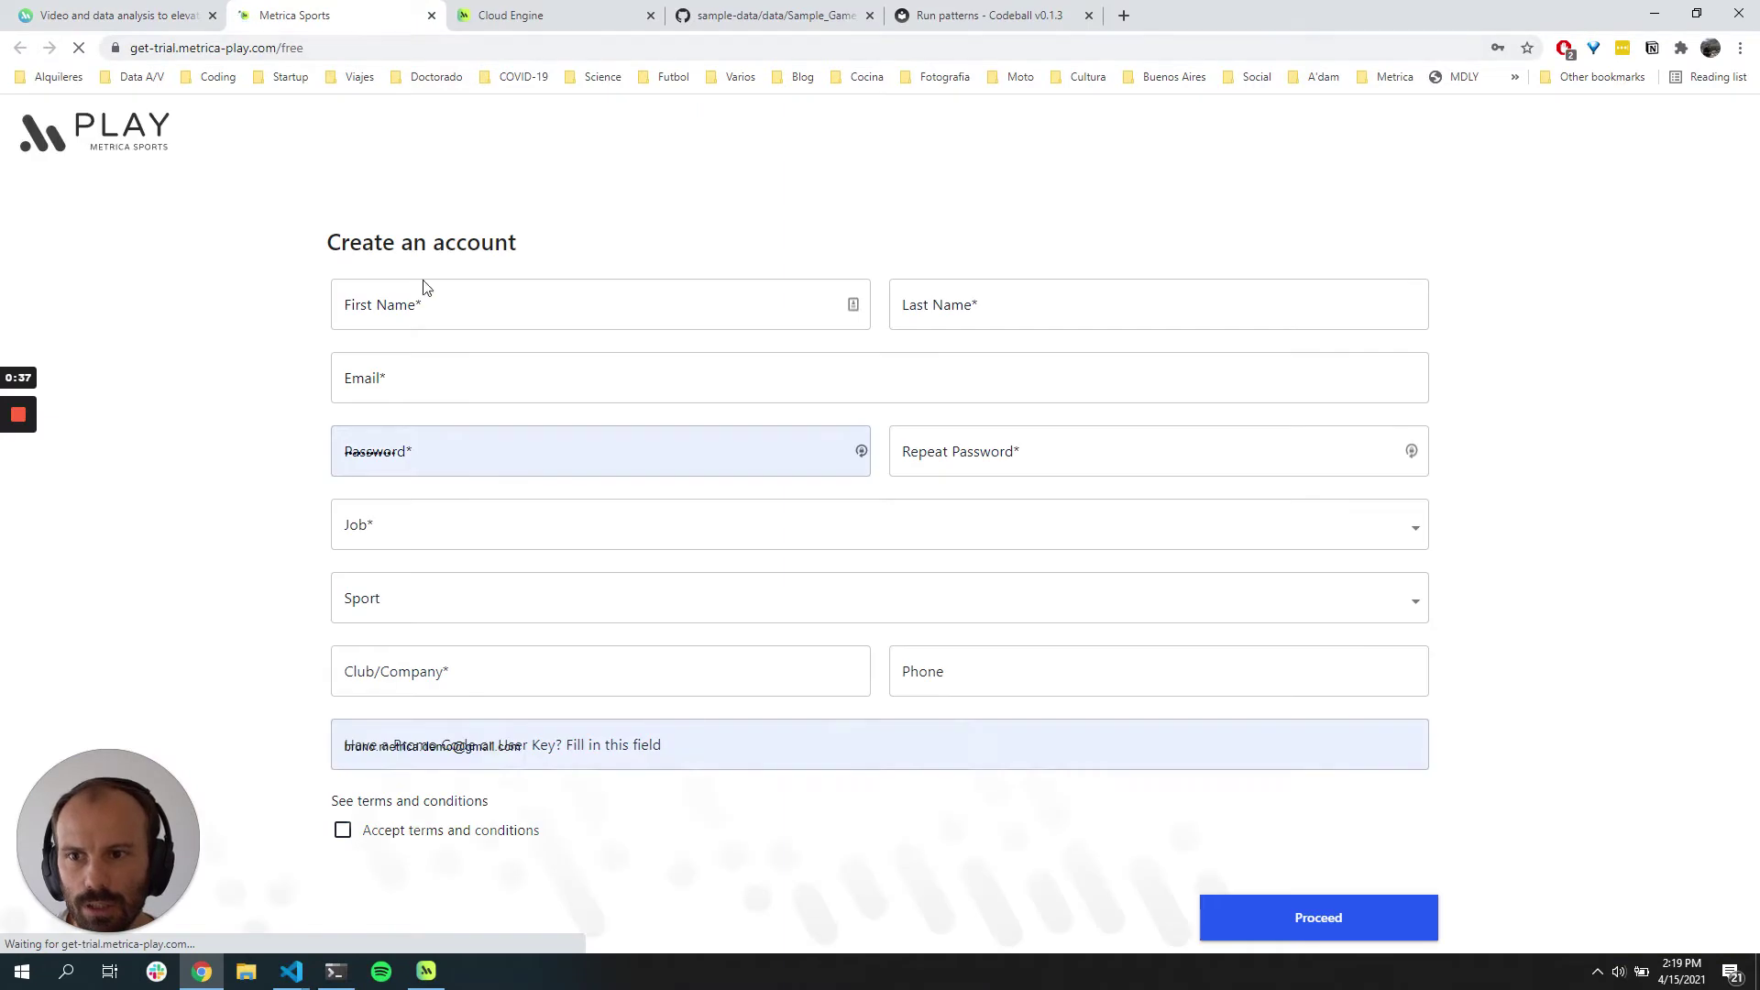
click(443, 302)
click(394, 354)
click(621, 381)
triple_click(621, 382)
key(ctrl+v)
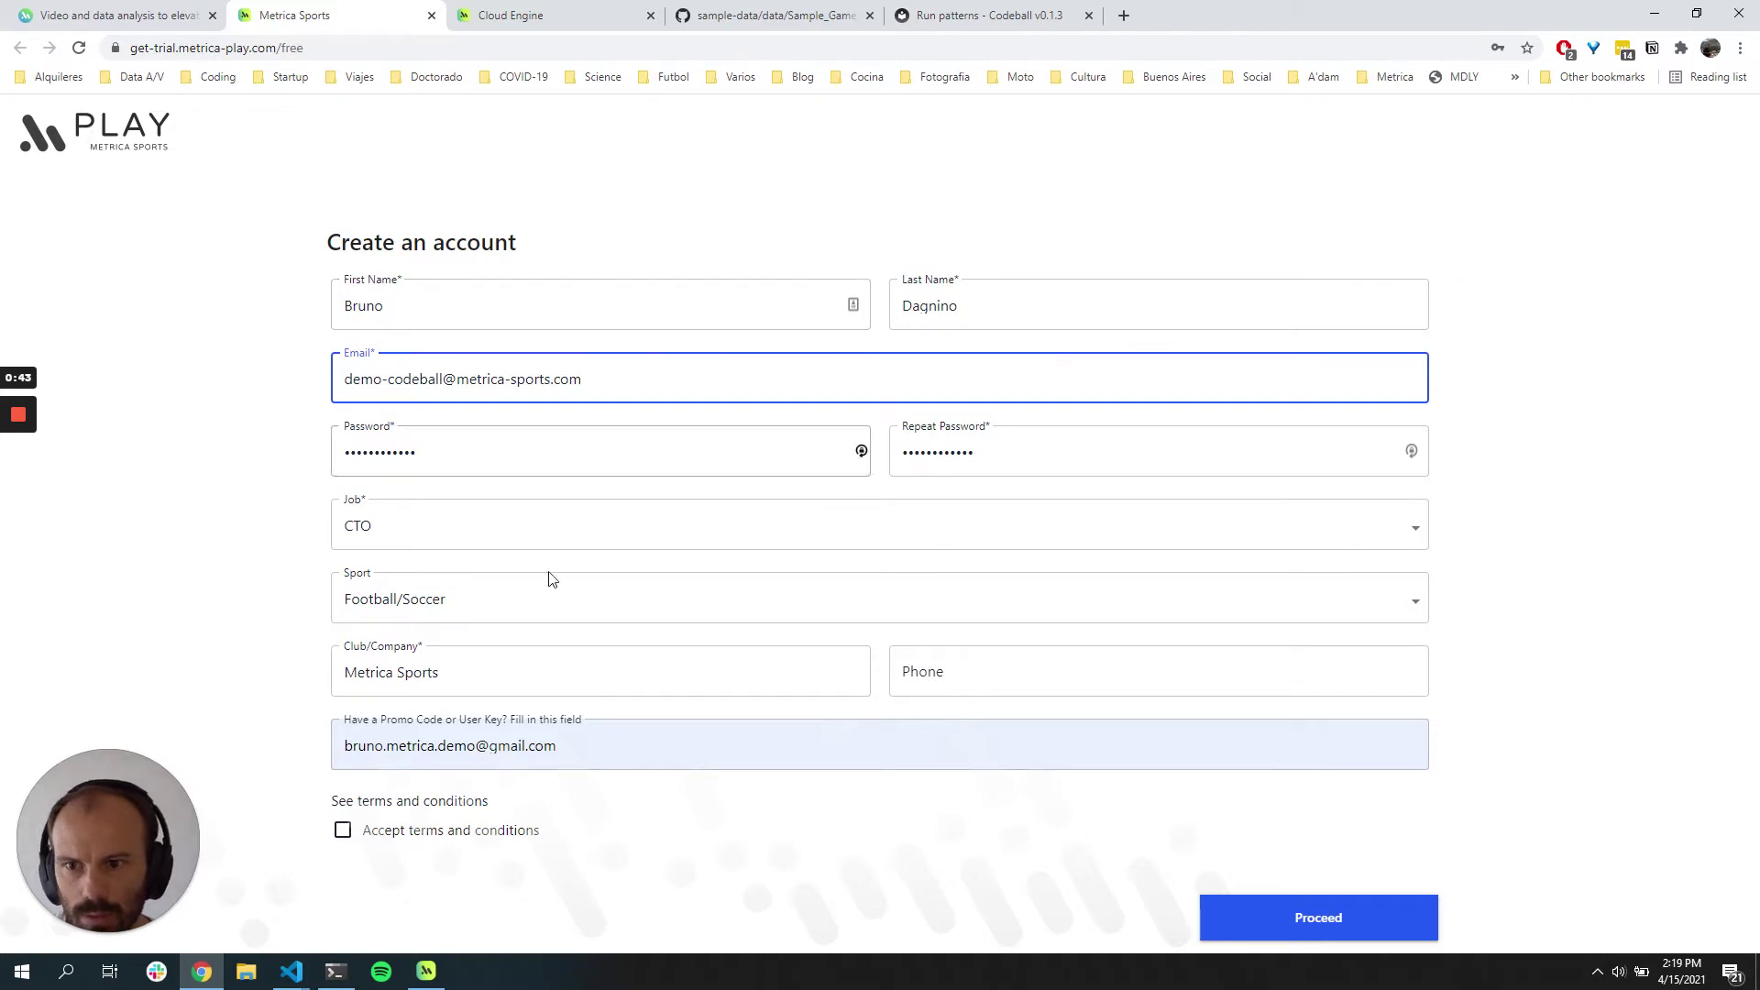
Step: Clear the promo code, accept the terms and conditions, and submit the registration
triple_click(449, 745)
key(BackSpace)
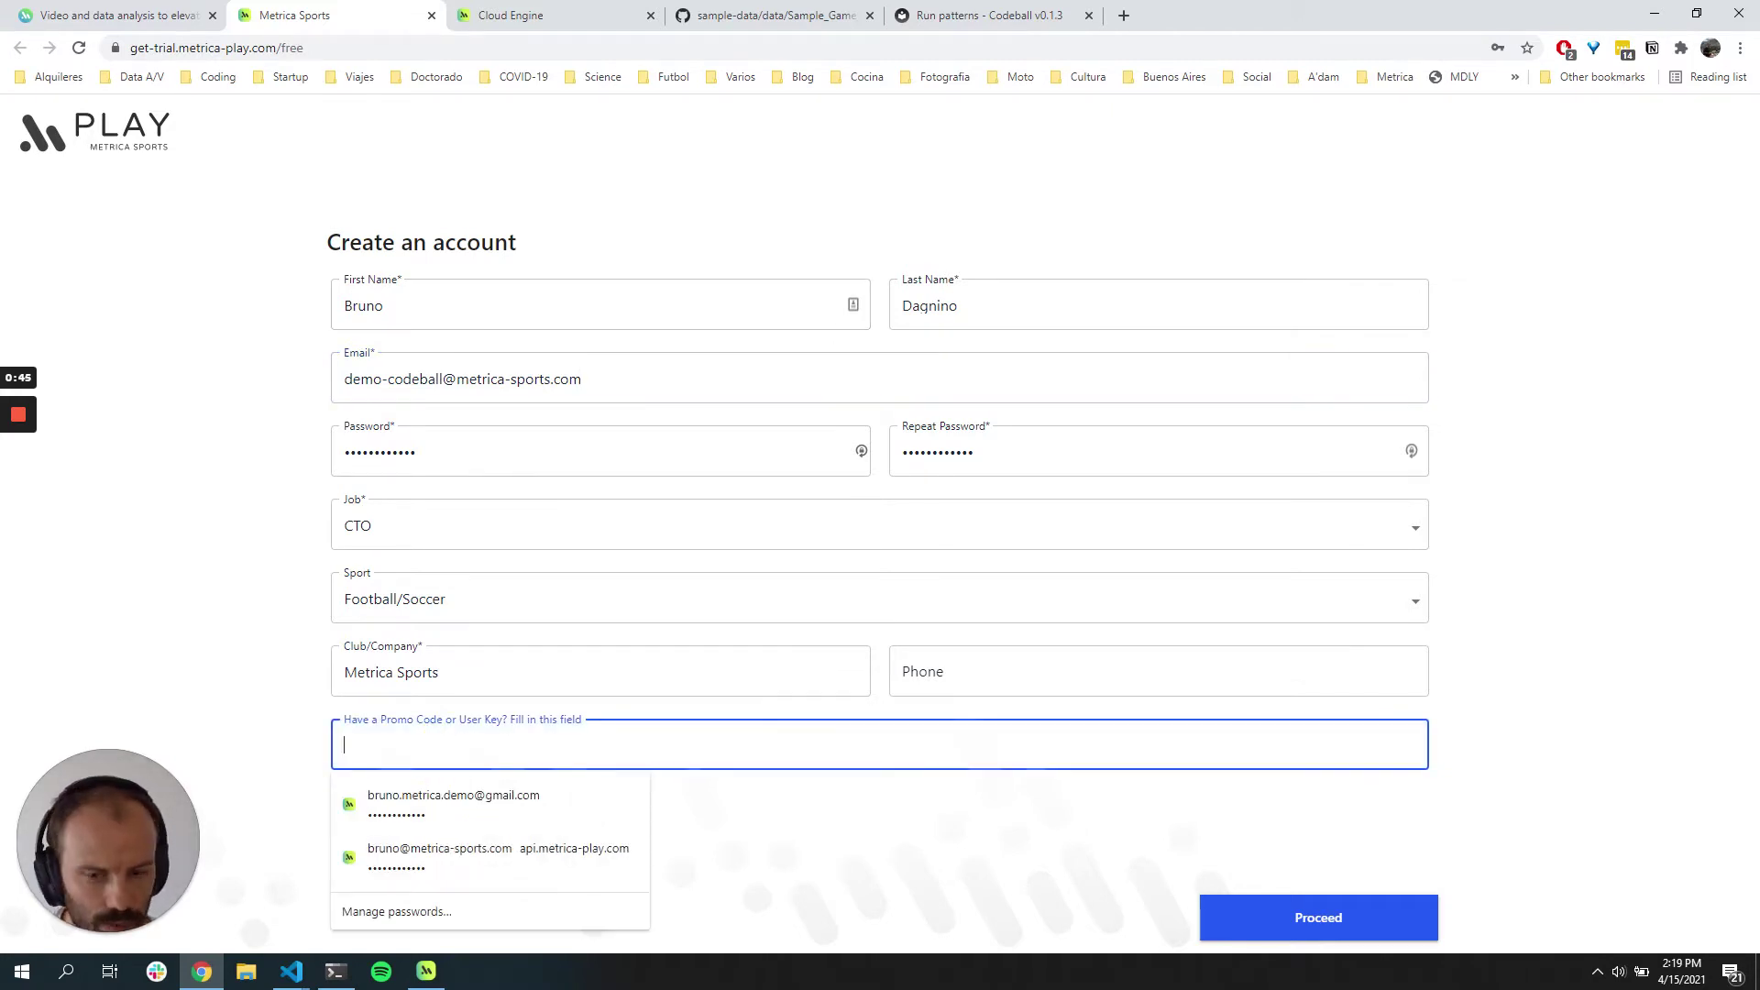
click(836, 865)
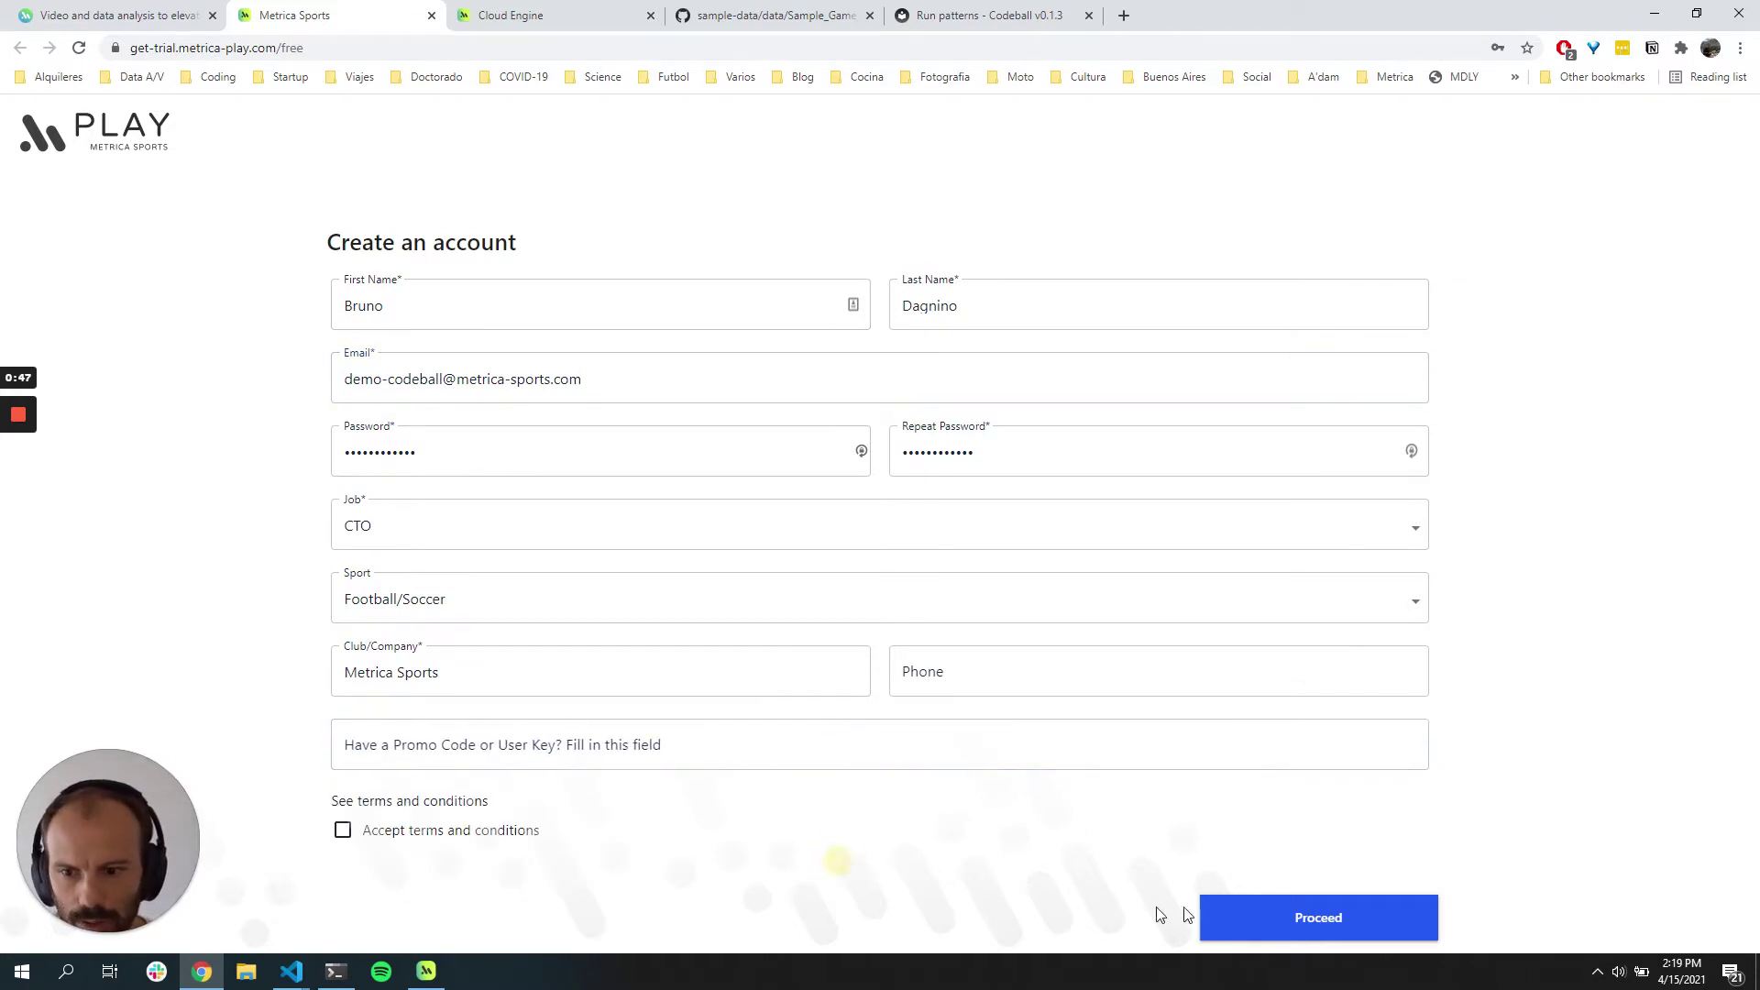
click(486, 830)
click(1334, 927)
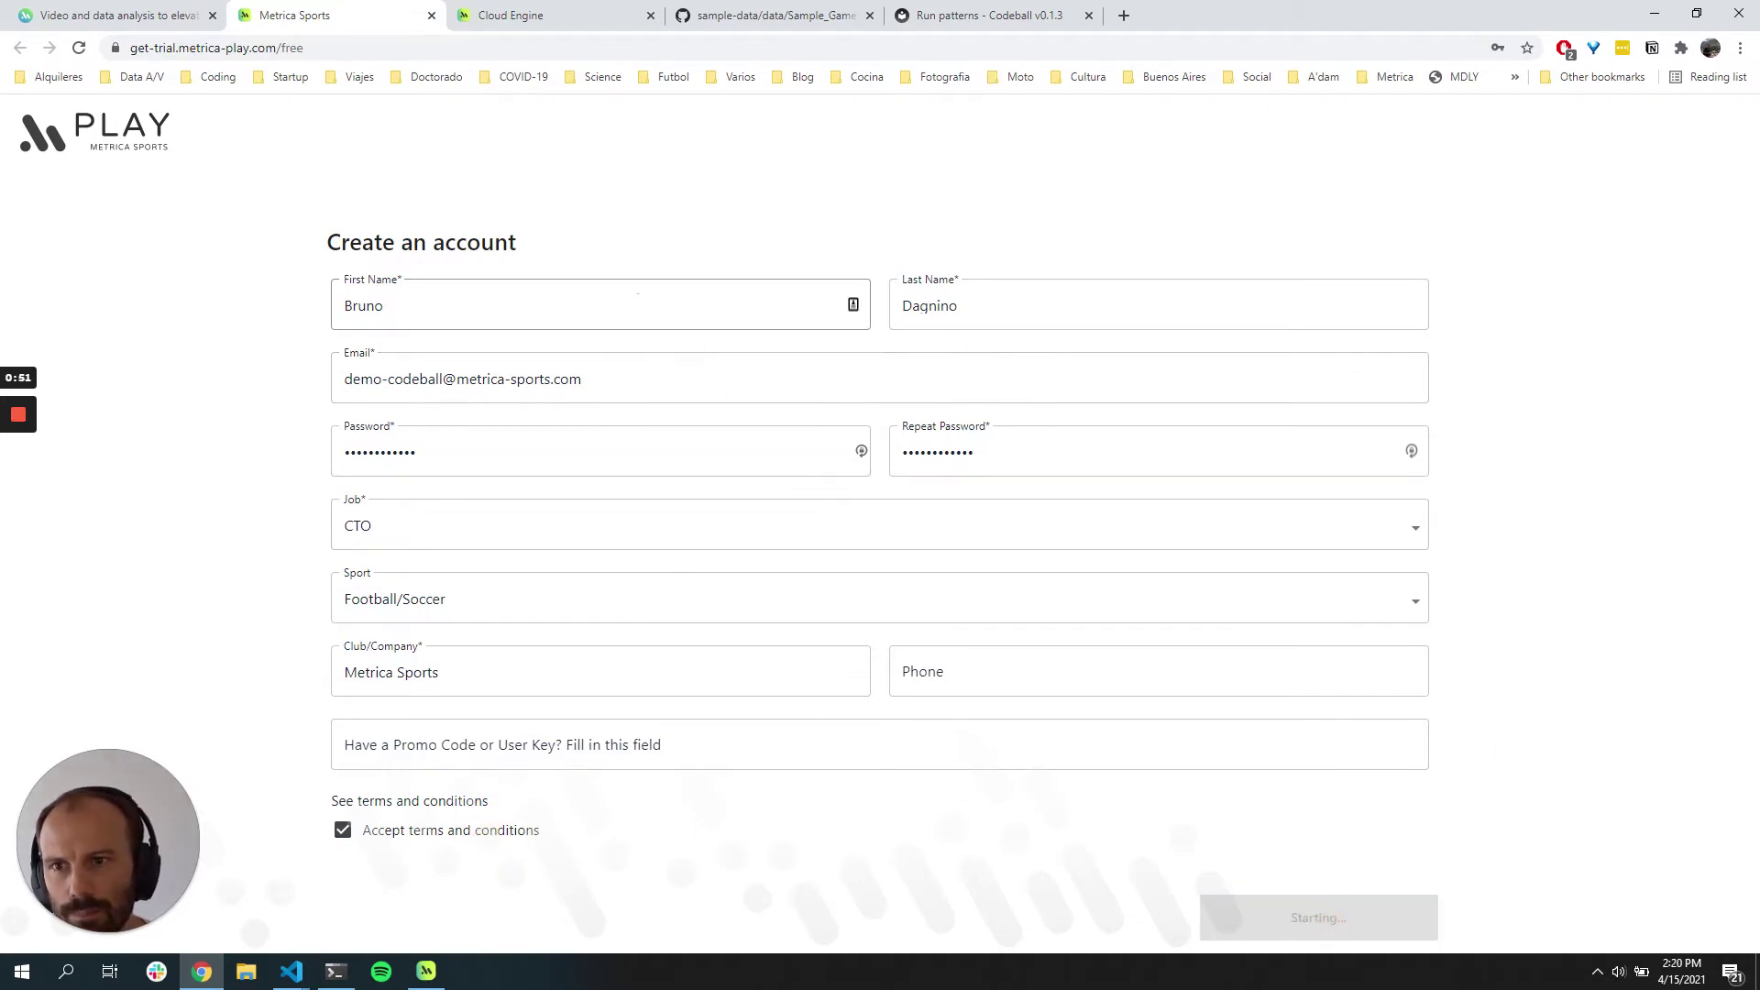
click(1241, 927)
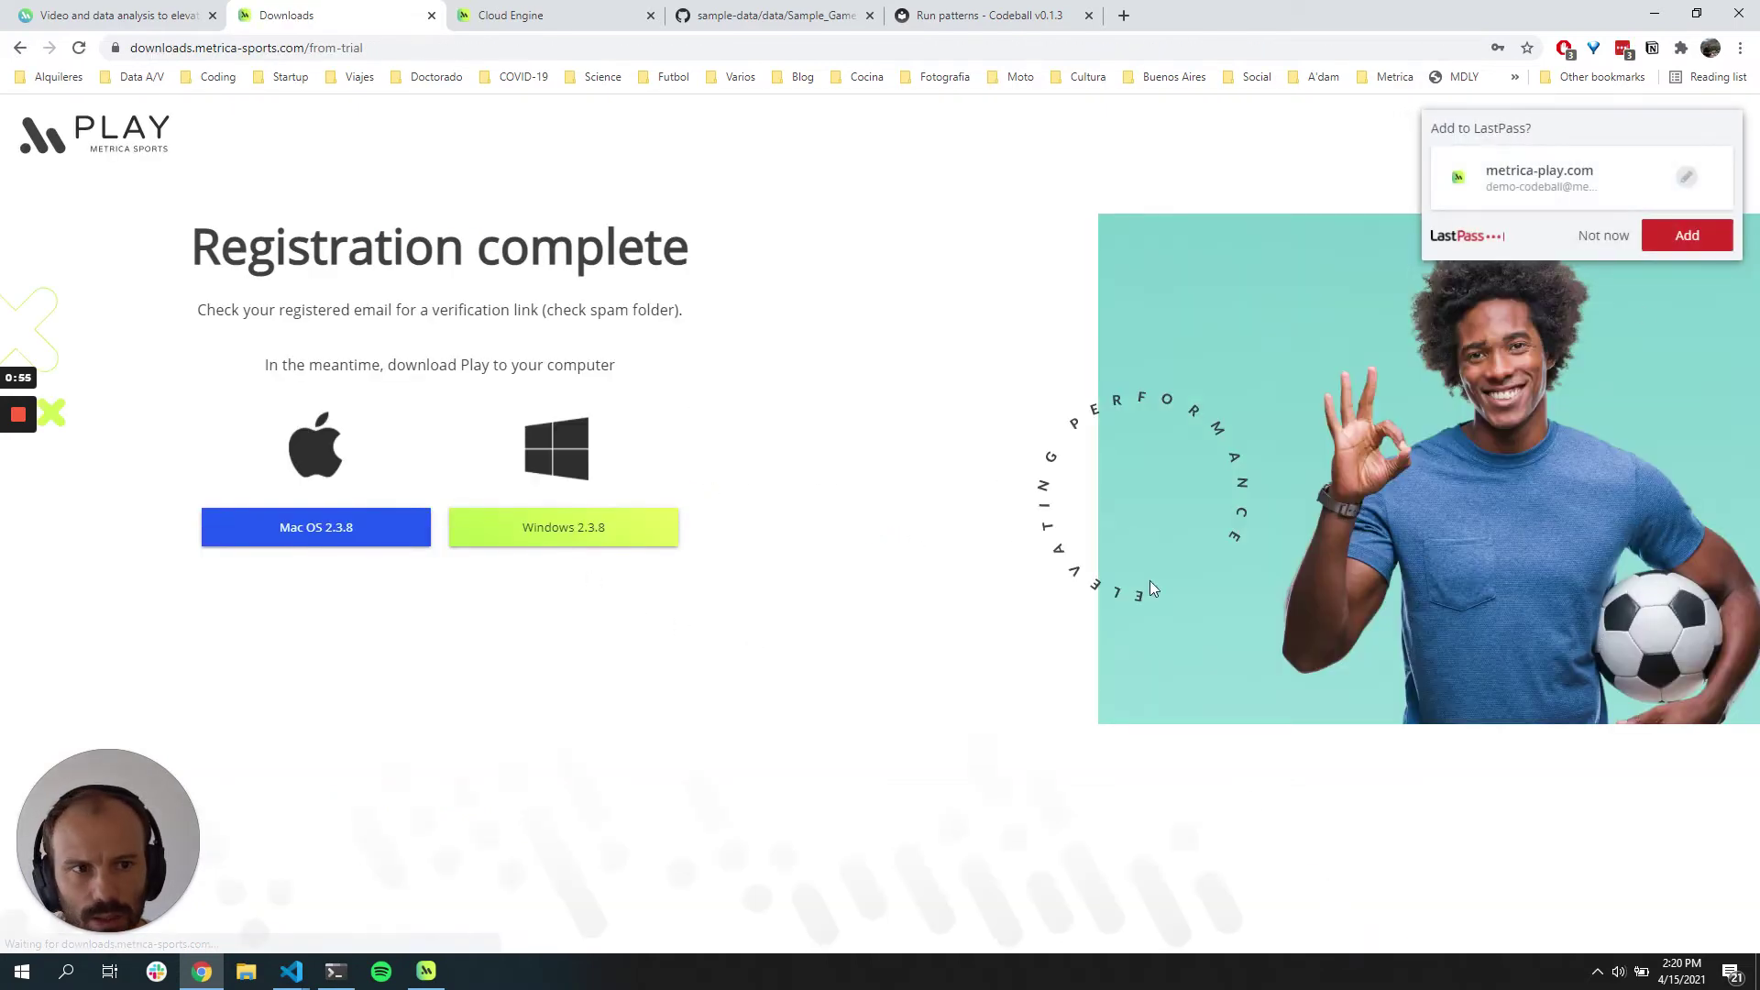
click(1610, 238)
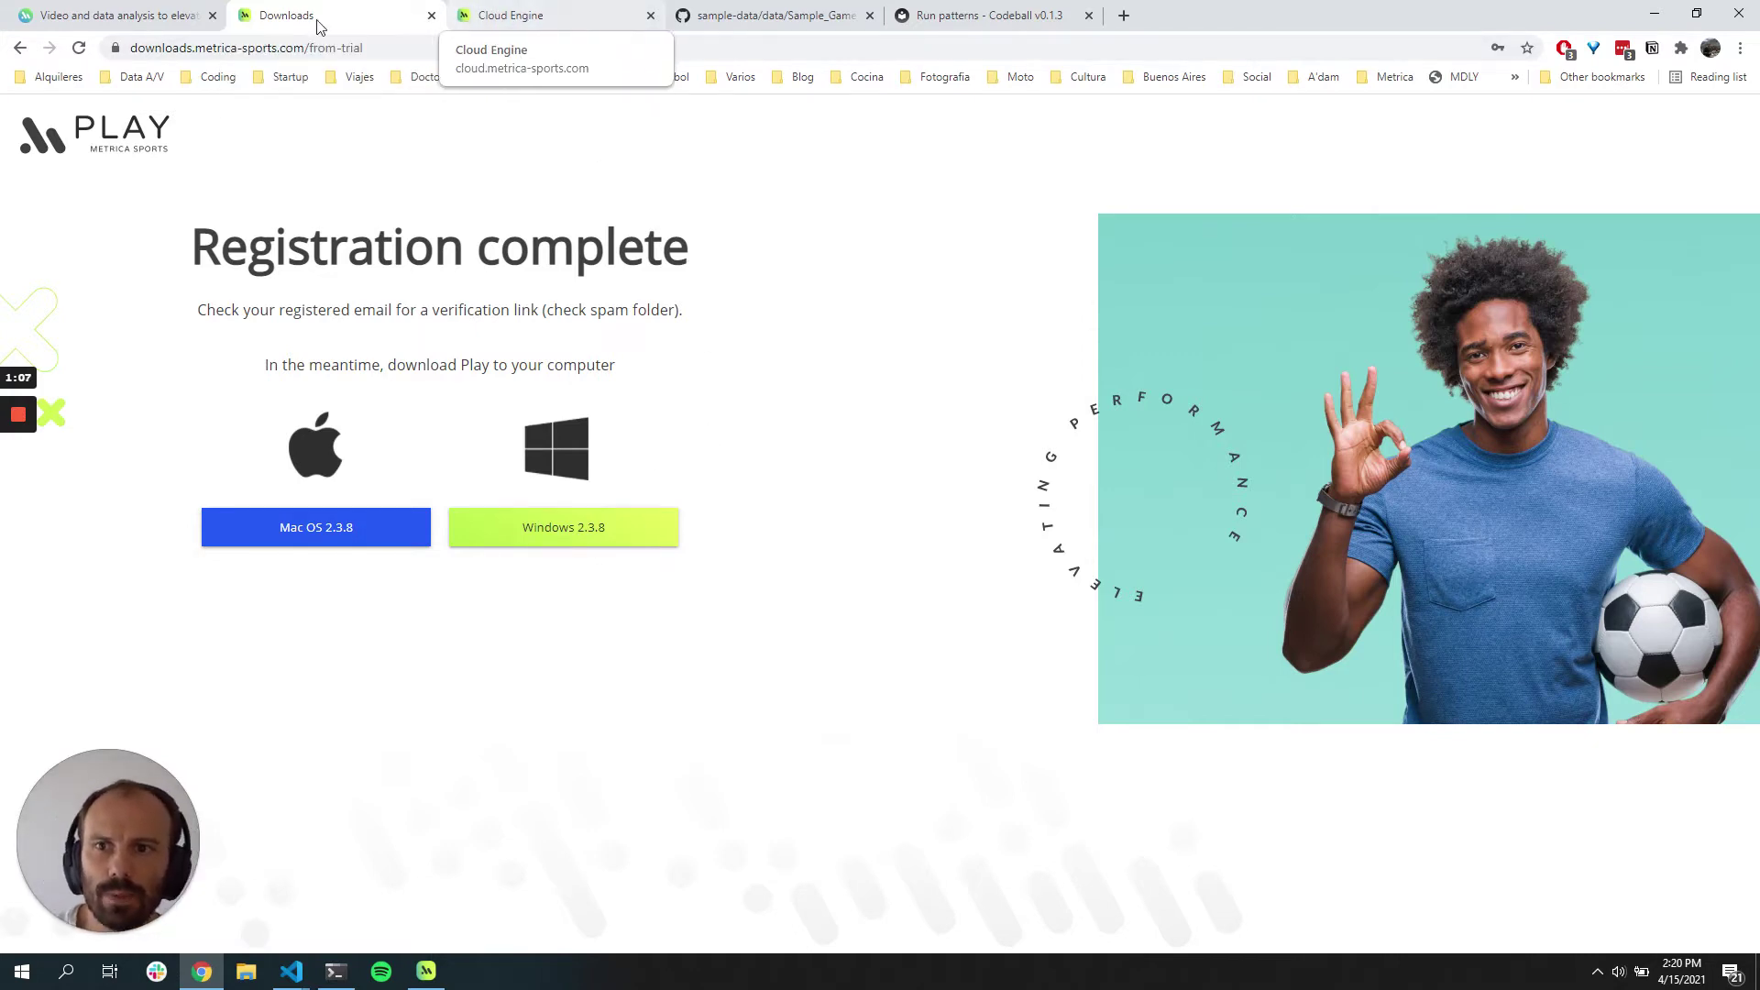
Step: Log in to Cloud Engine with the account email and saved password
click(459, 16)
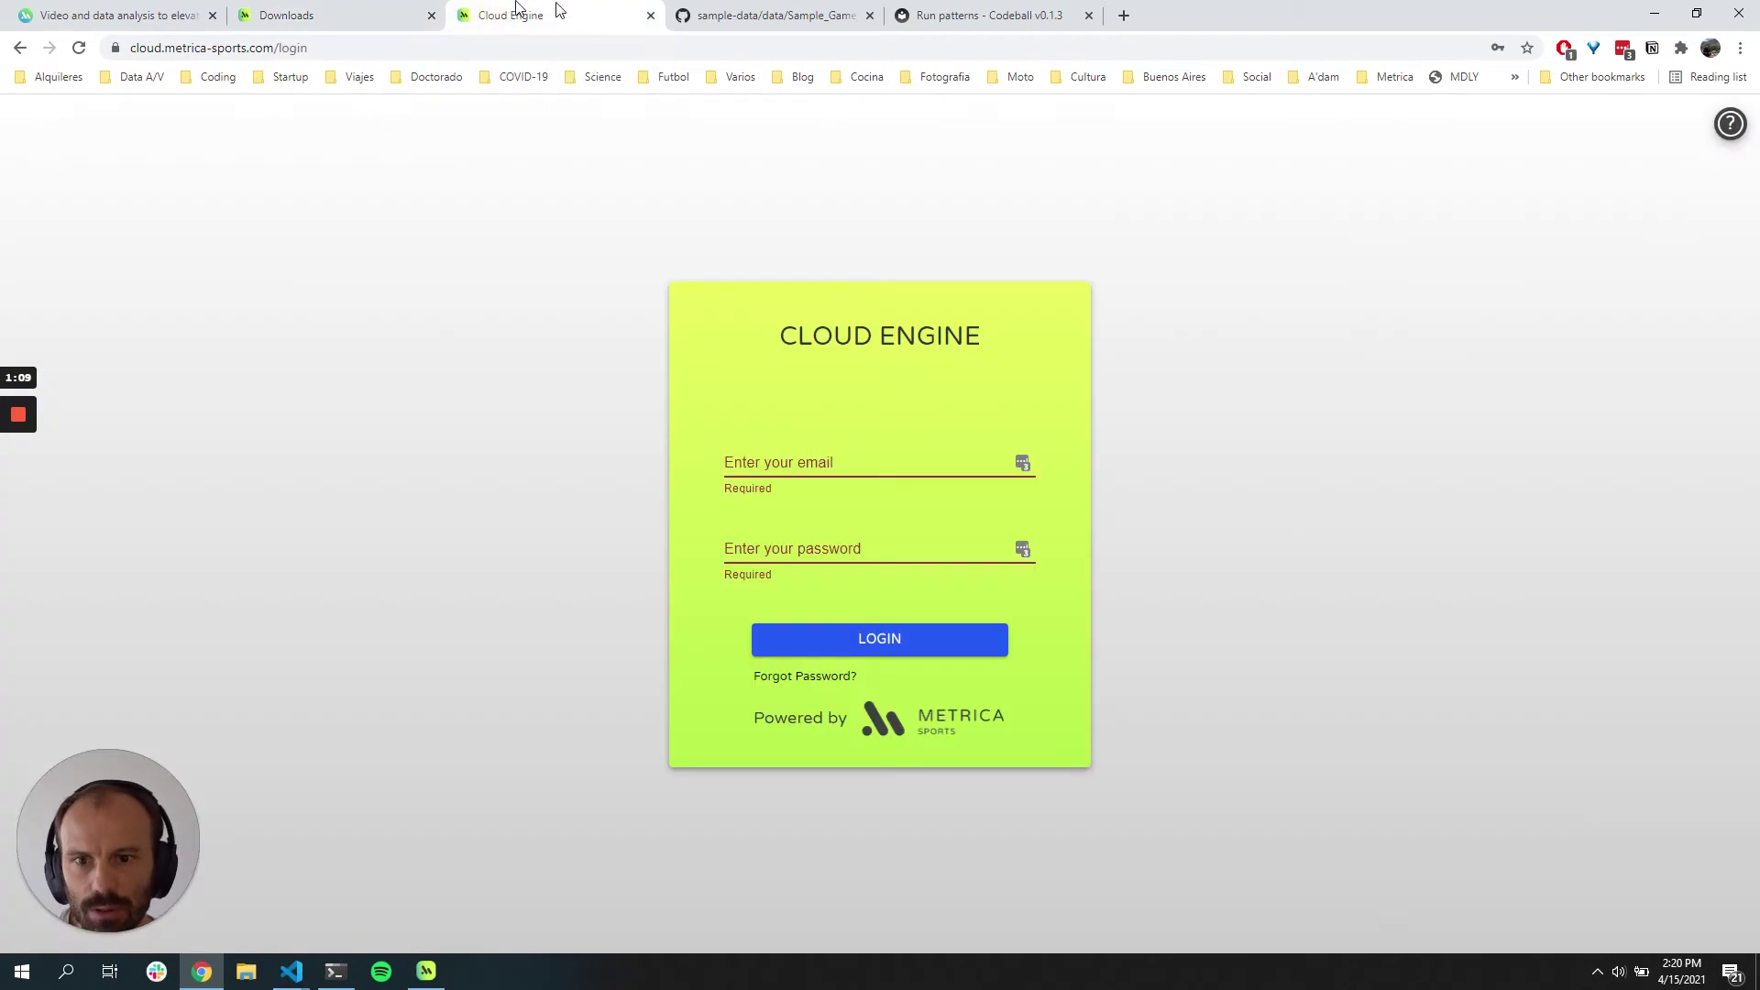
click(769, 444)
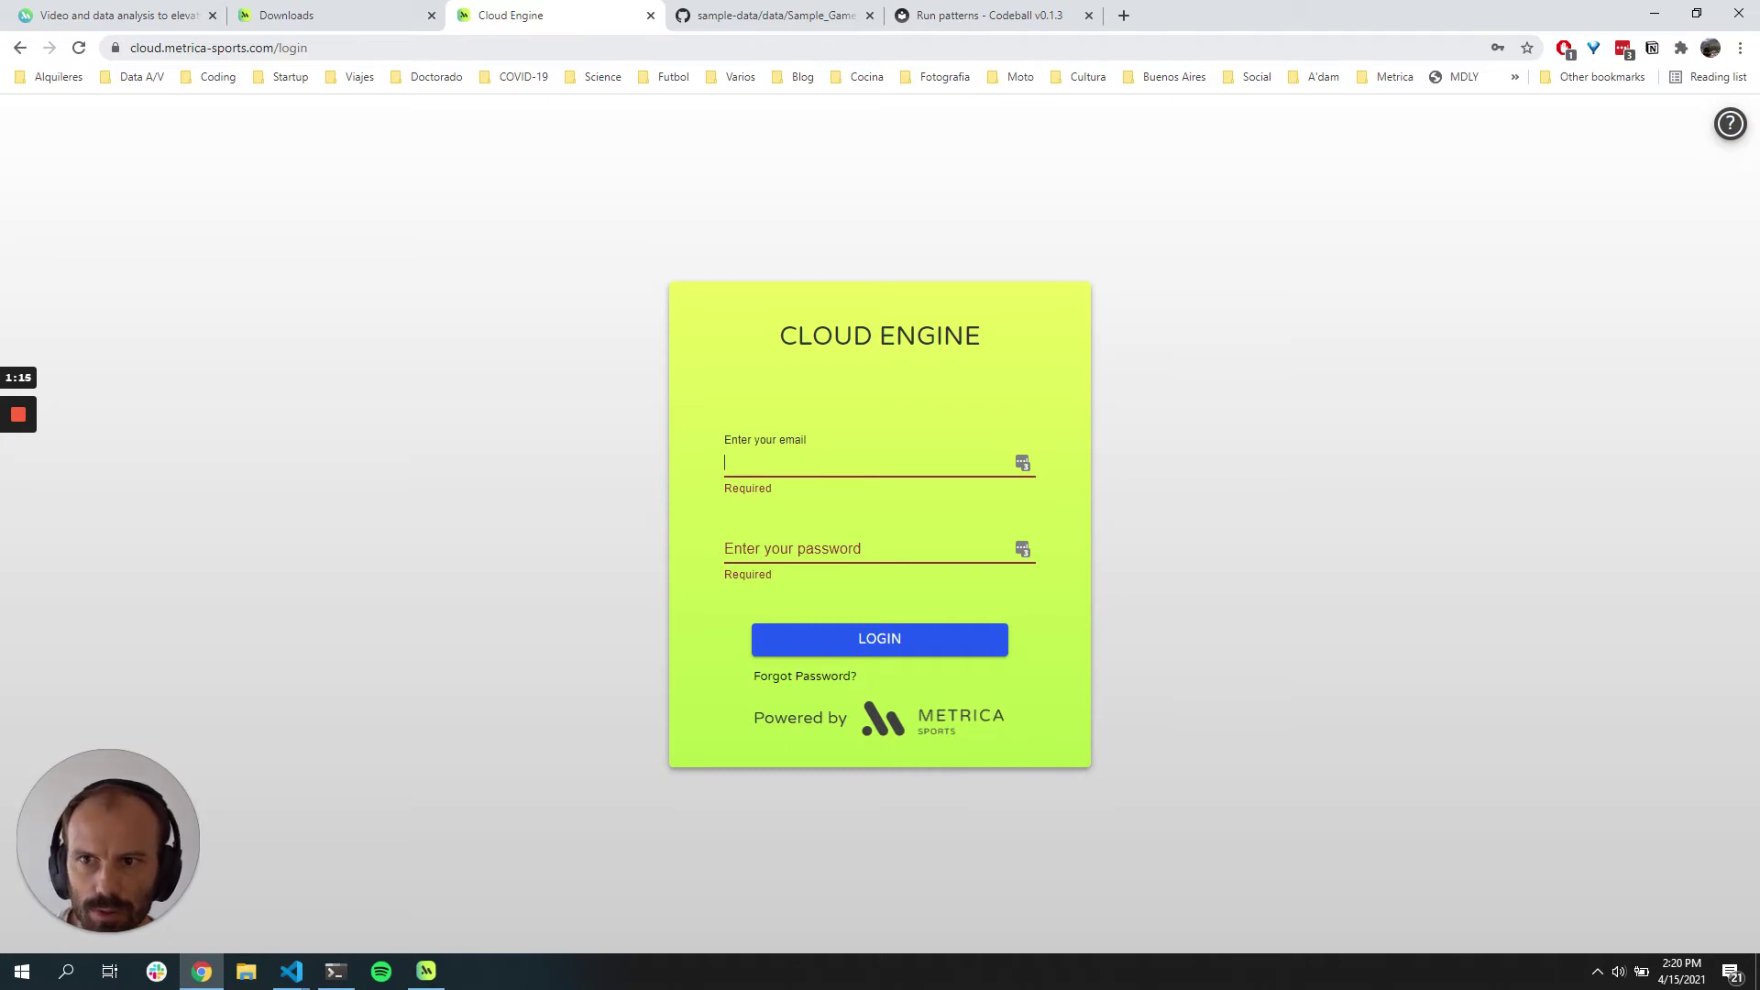
key(ctrl+v)
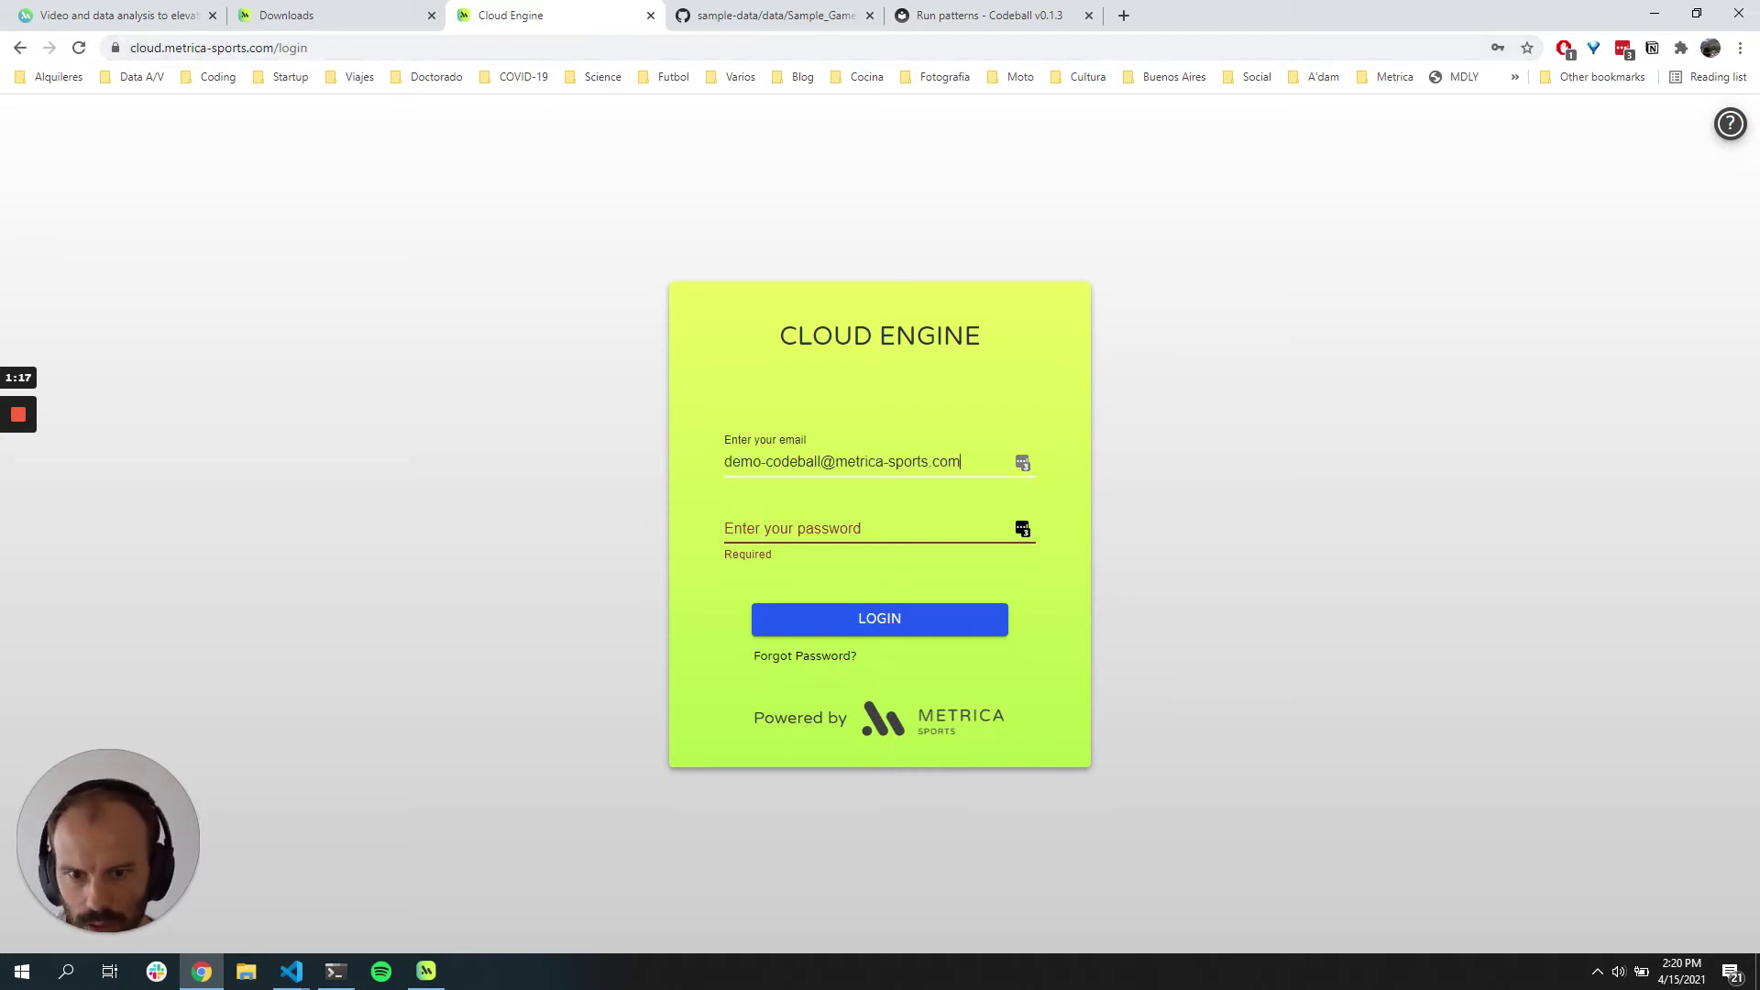
click(820, 530)
click(823, 565)
click(925, 613)
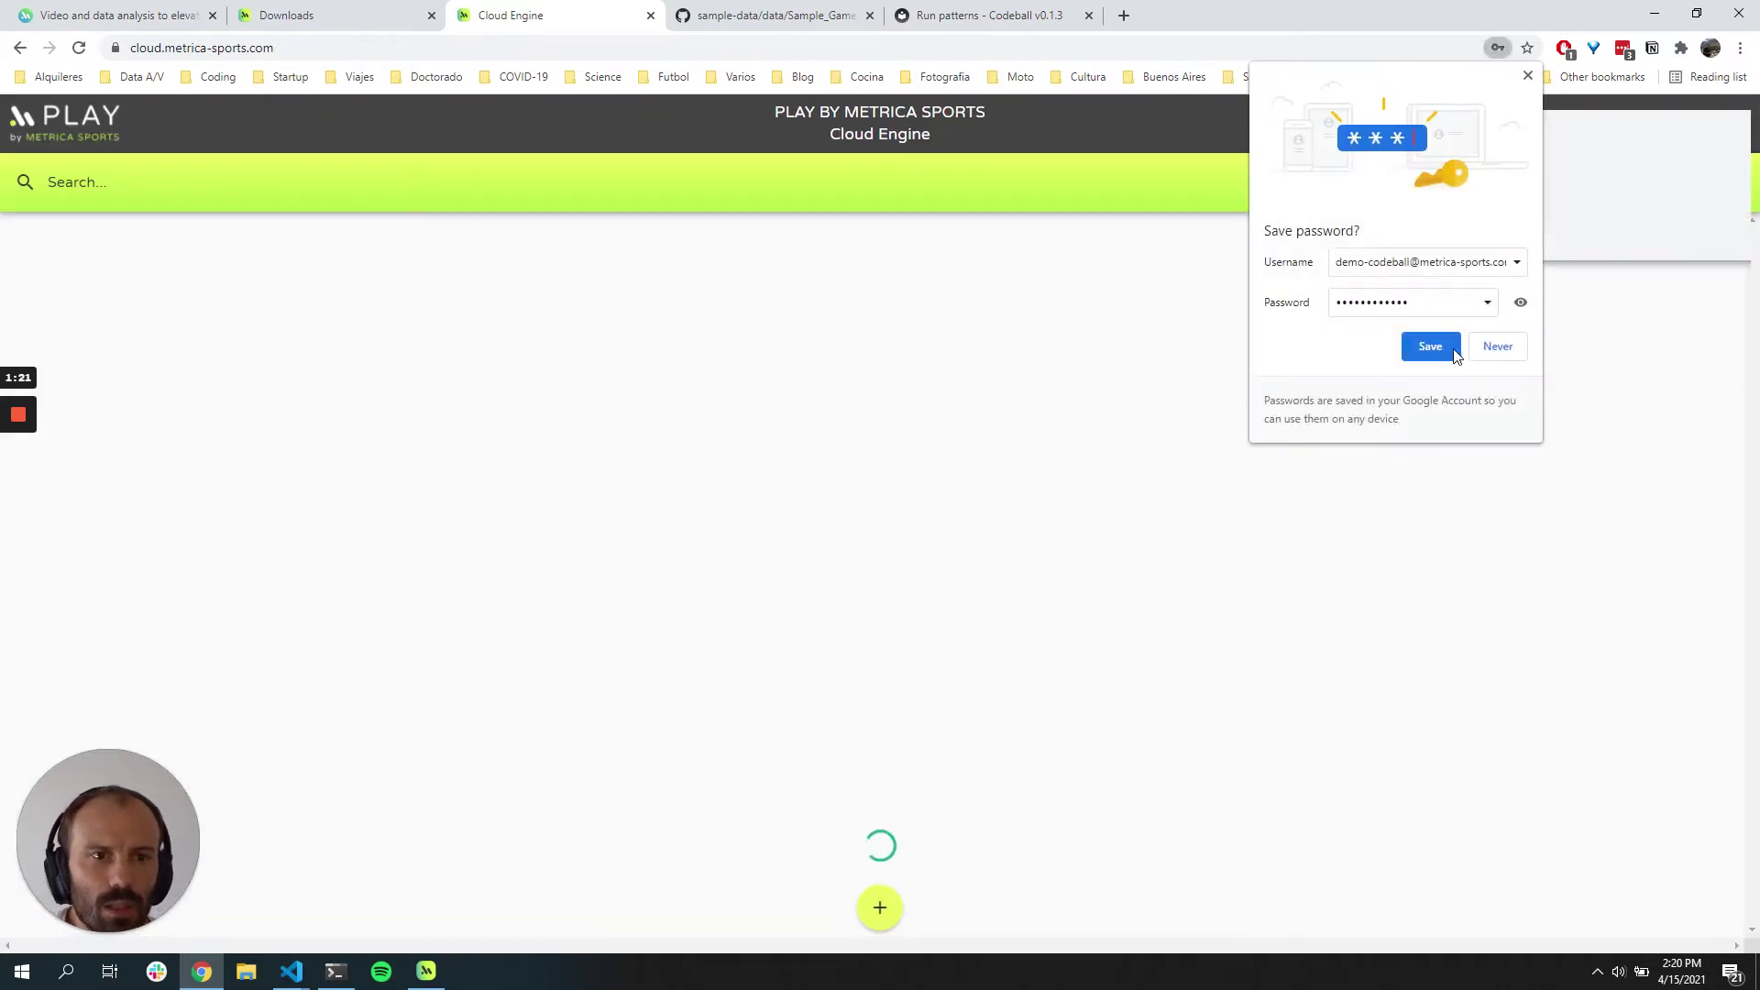
Step: Save the login to the browser's password manager, dismissing the compromised-passwords warning
click(1435, 348)
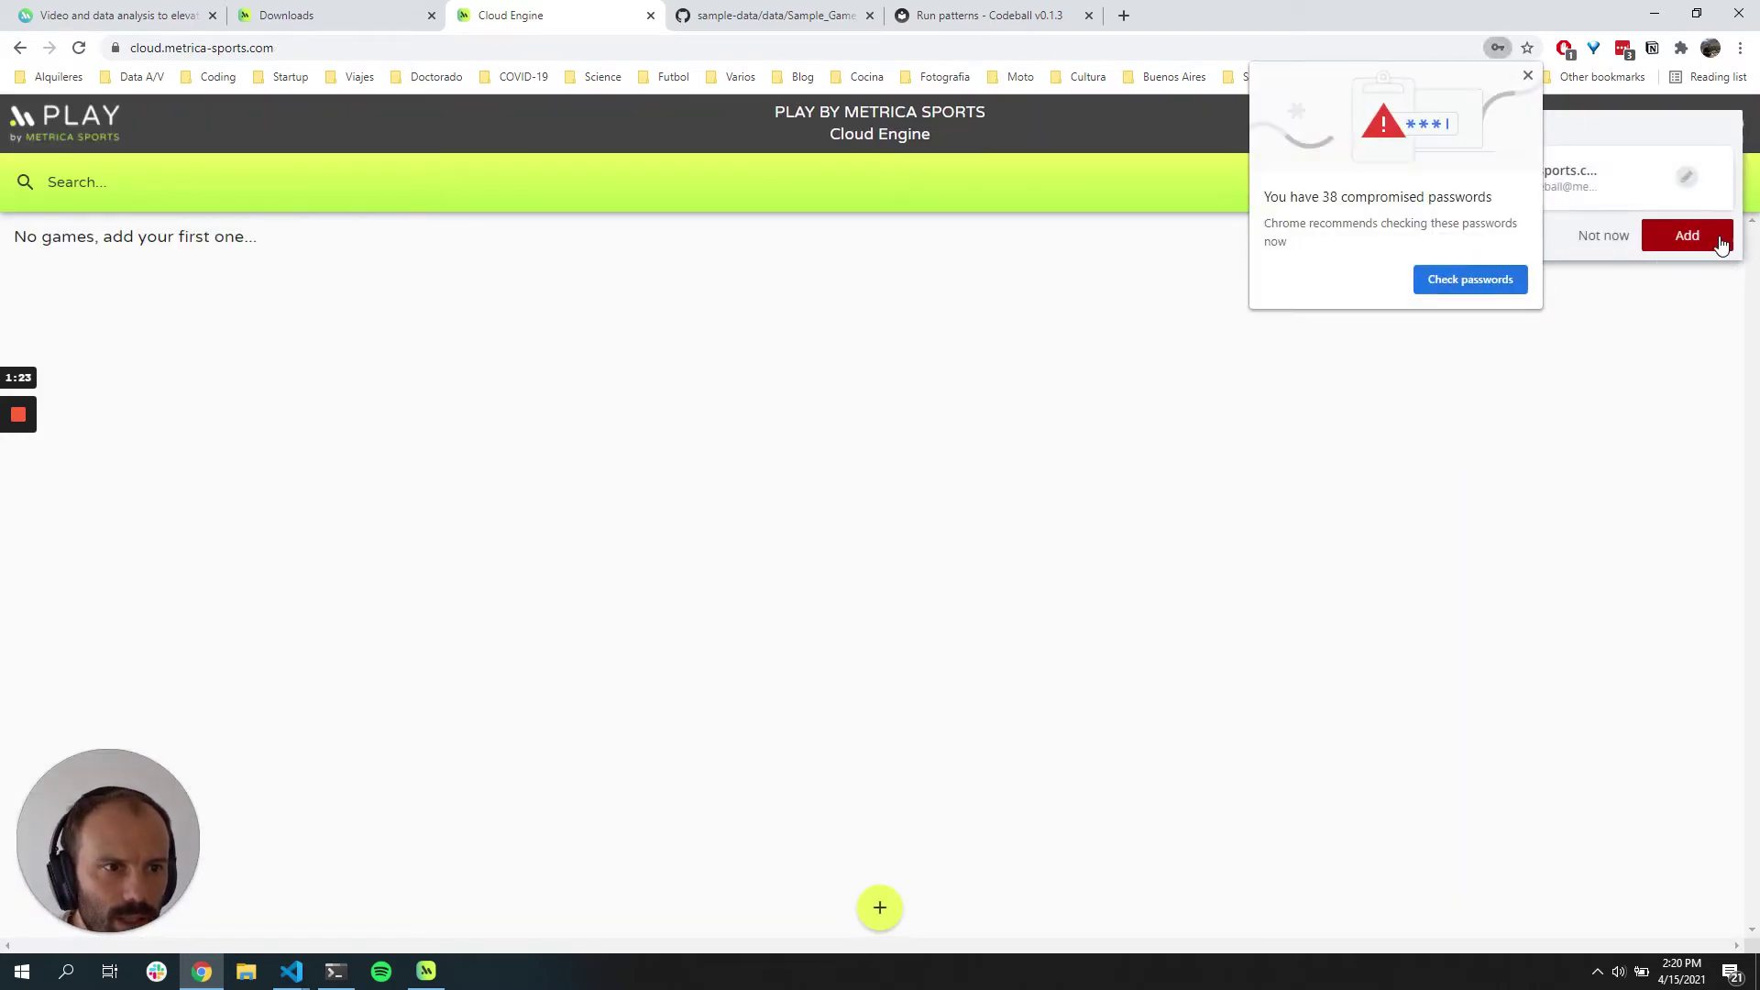
click(1533, 99)
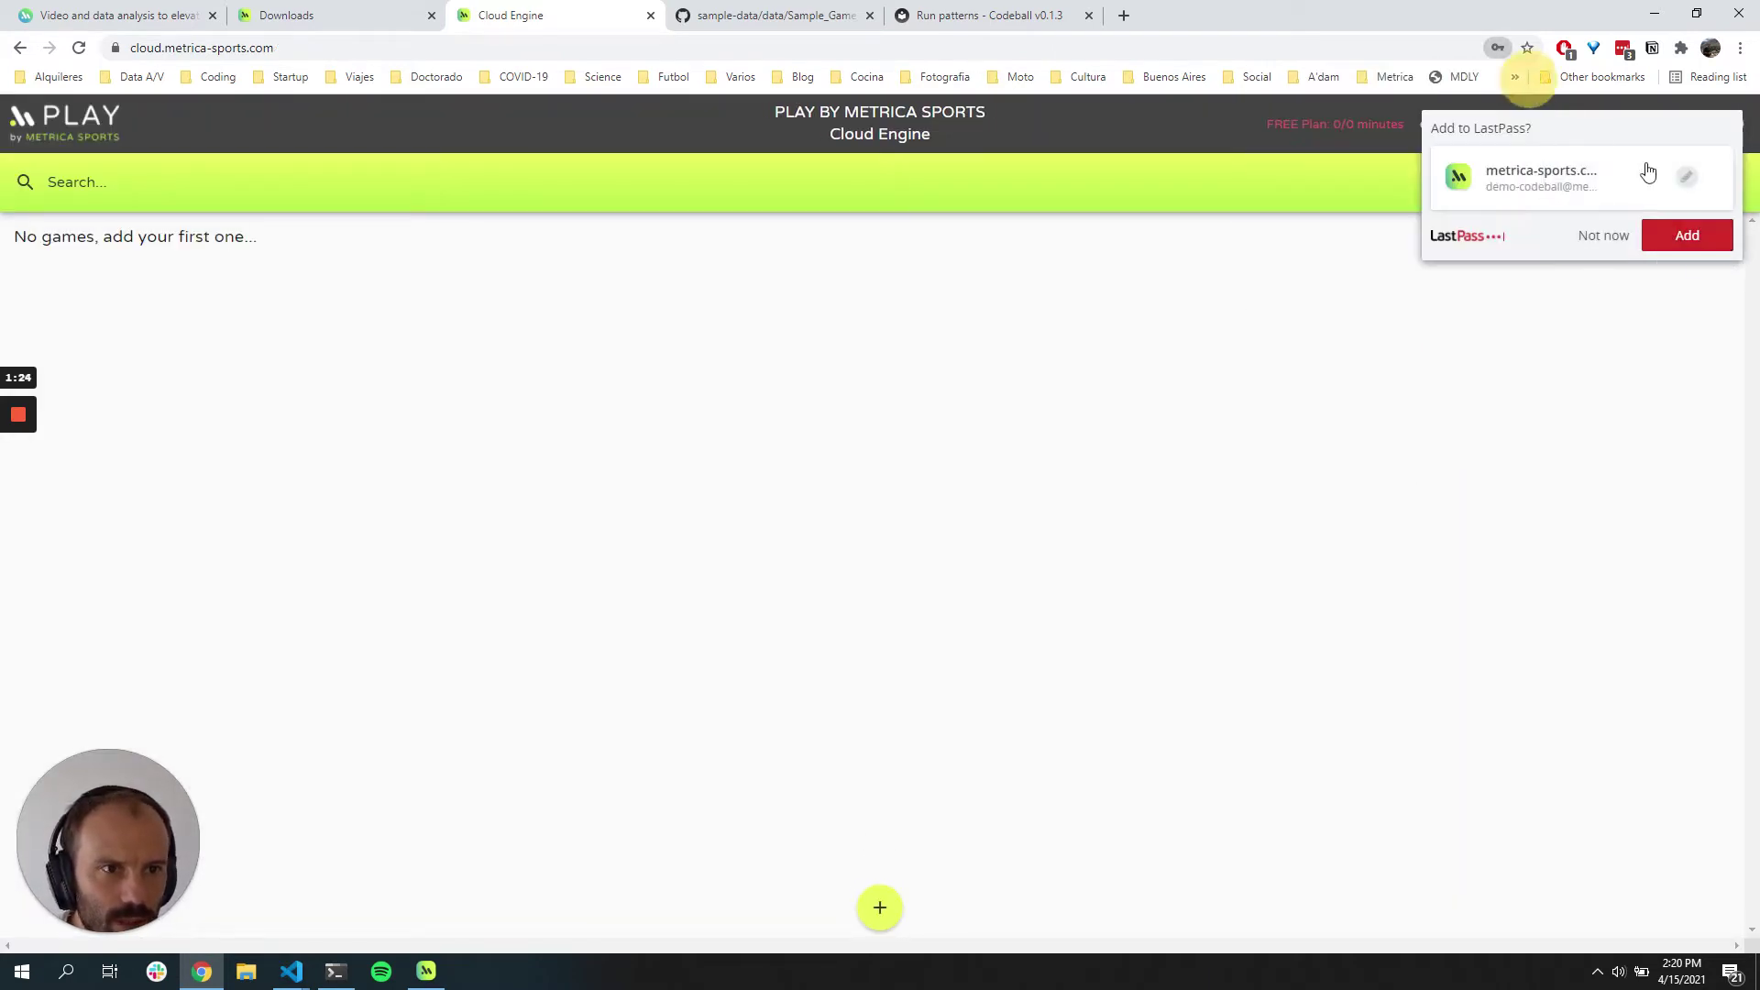
click(1692, 242)
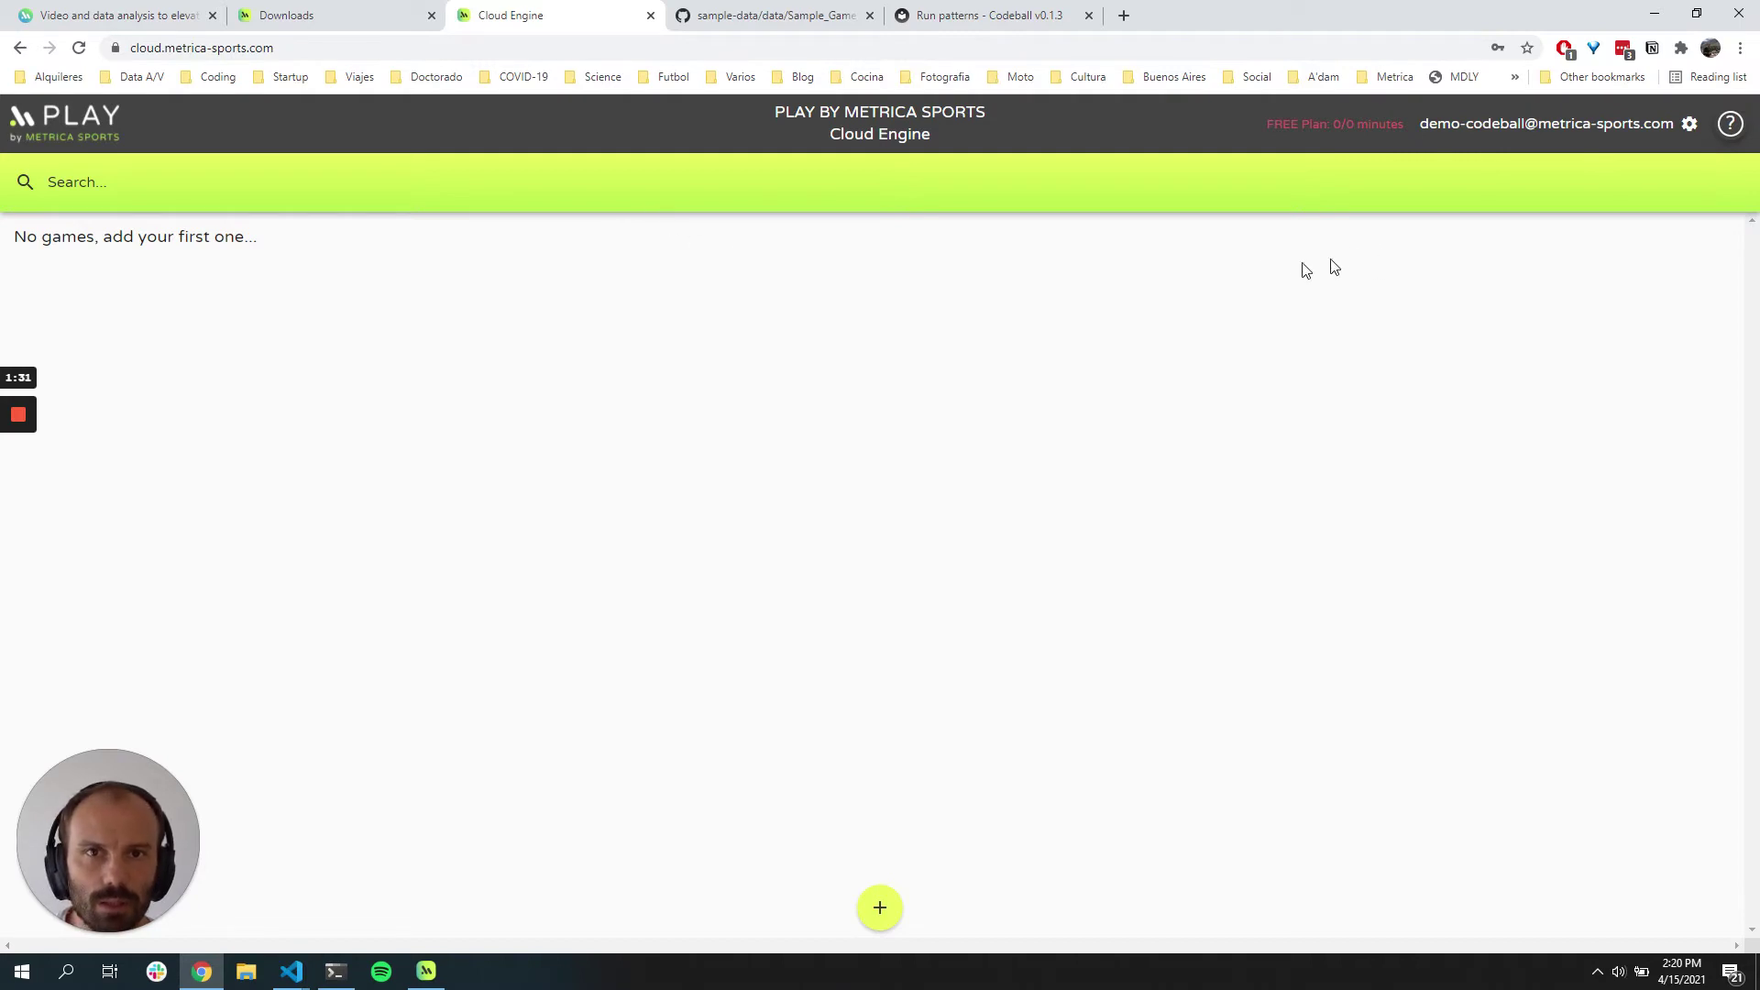
Step: Open User Settings from the gear menu and select the full organisation prefix value
click(1692, 133)
click(1522, 163)
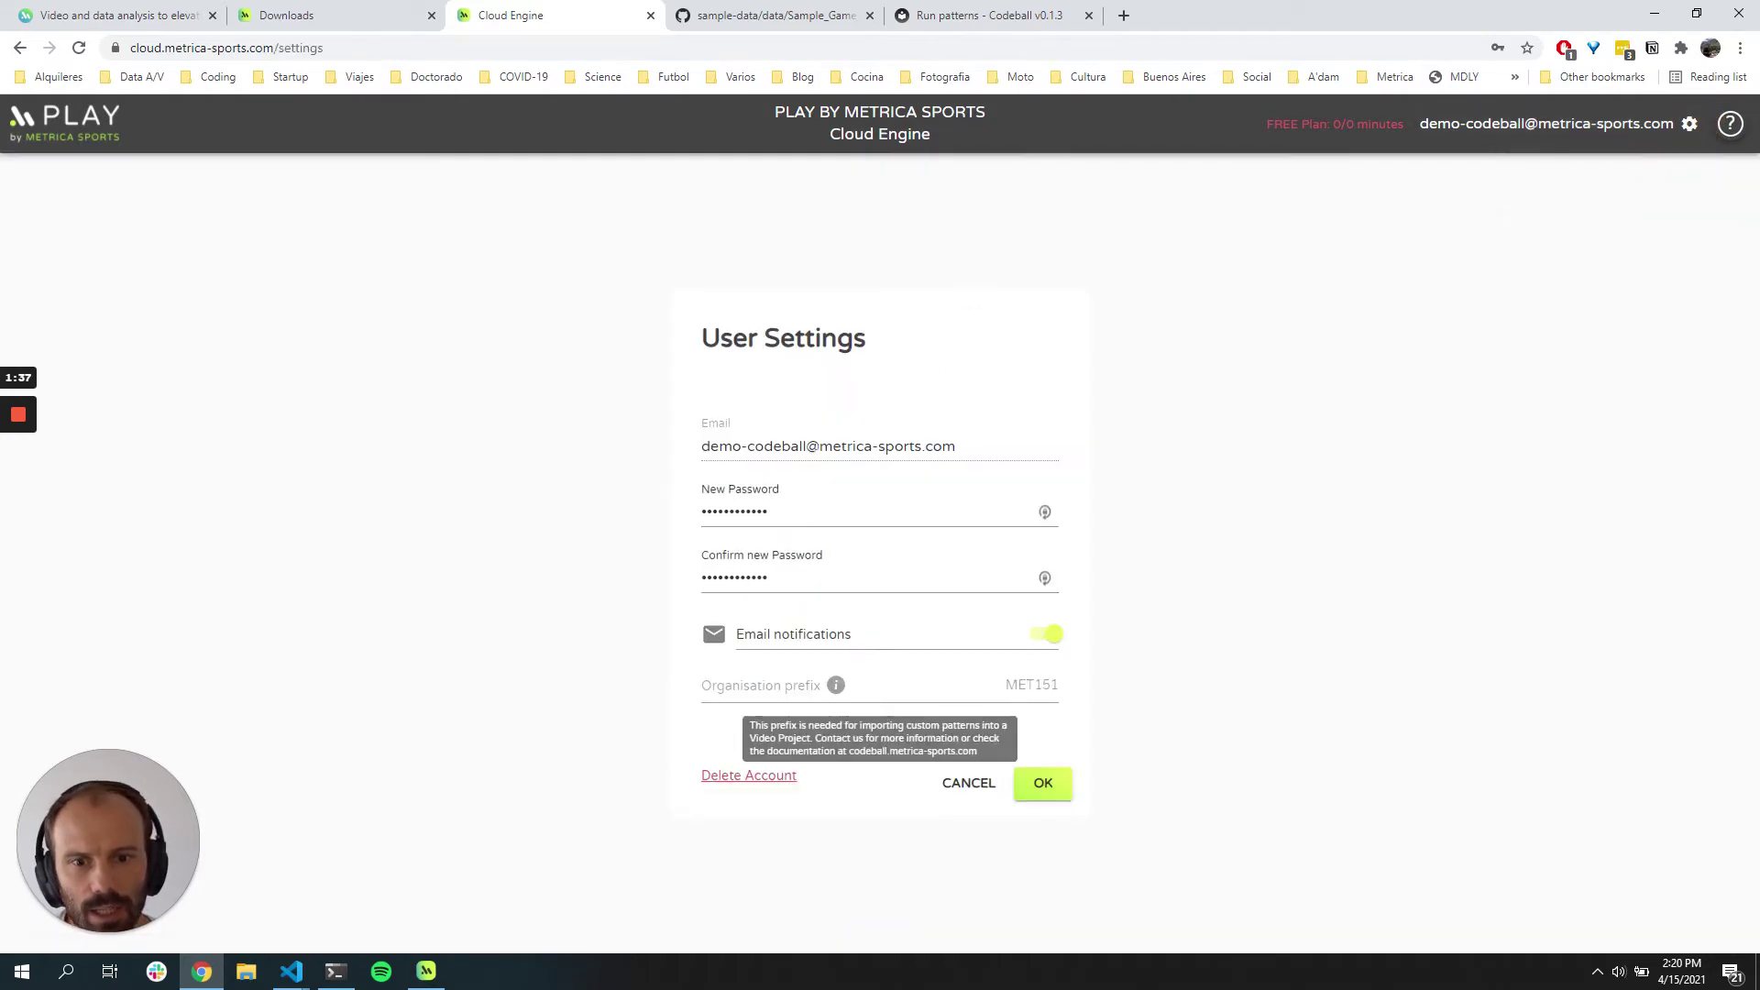
drag(1006, 684, 1045, 685)
click(1041, 685)
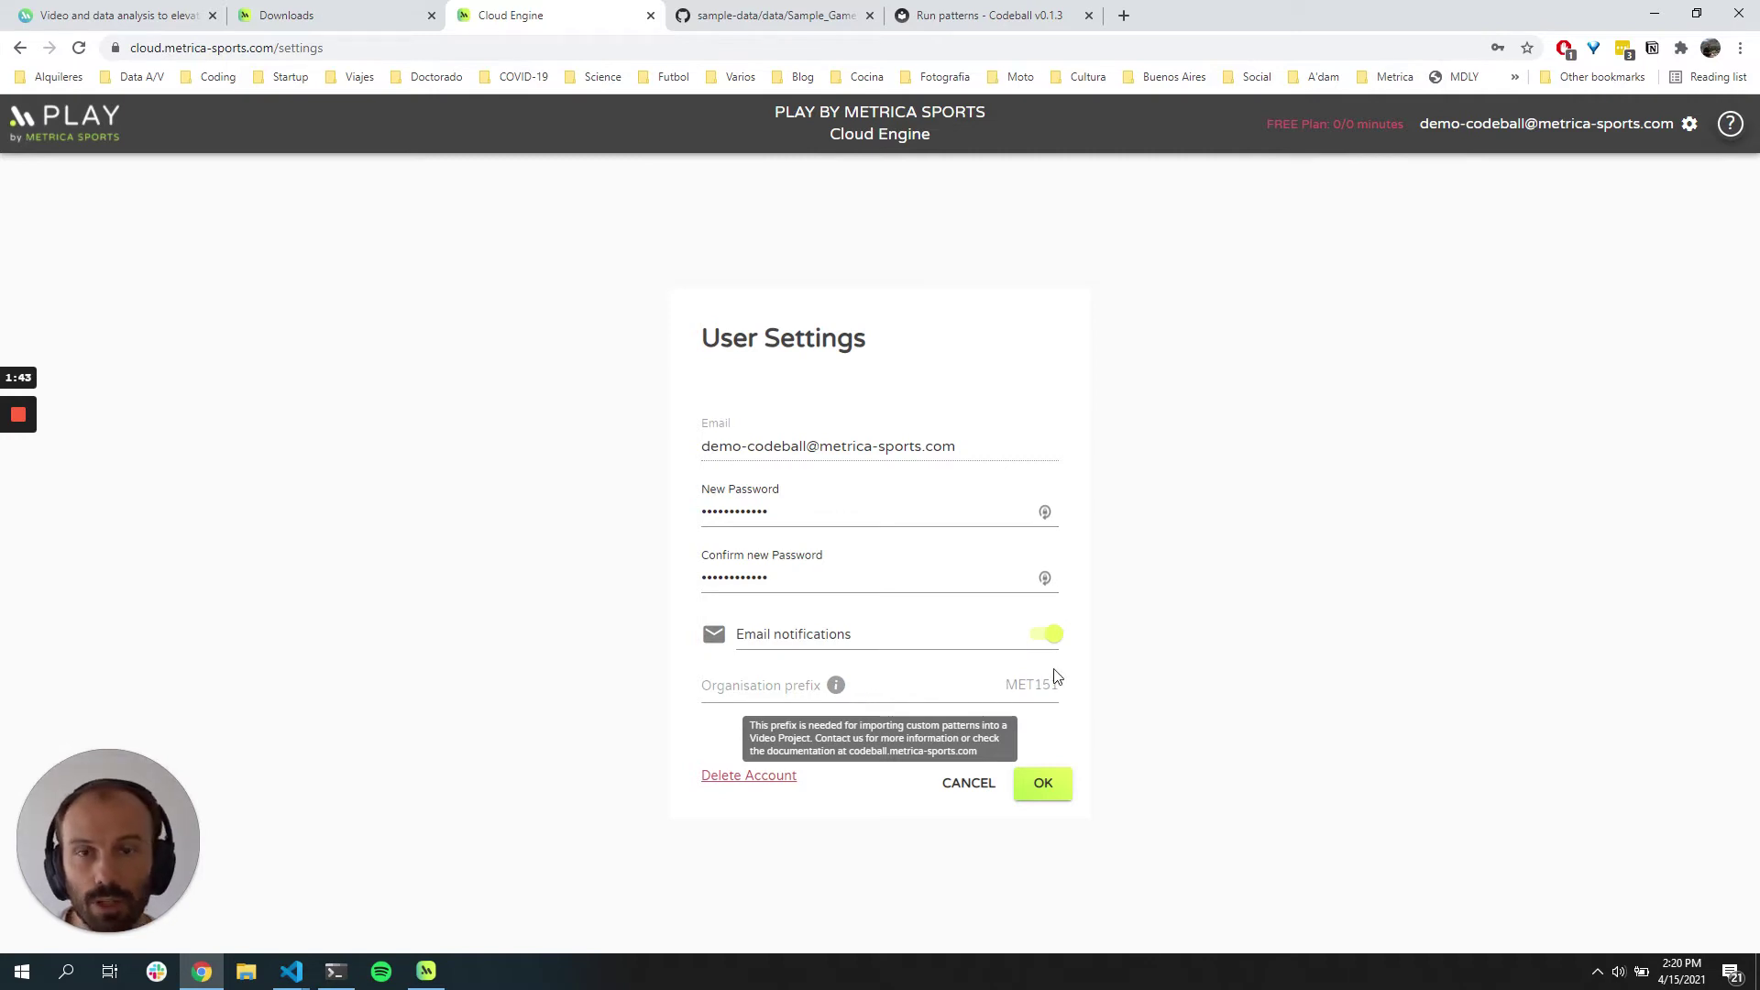
double_click(1031, 685)
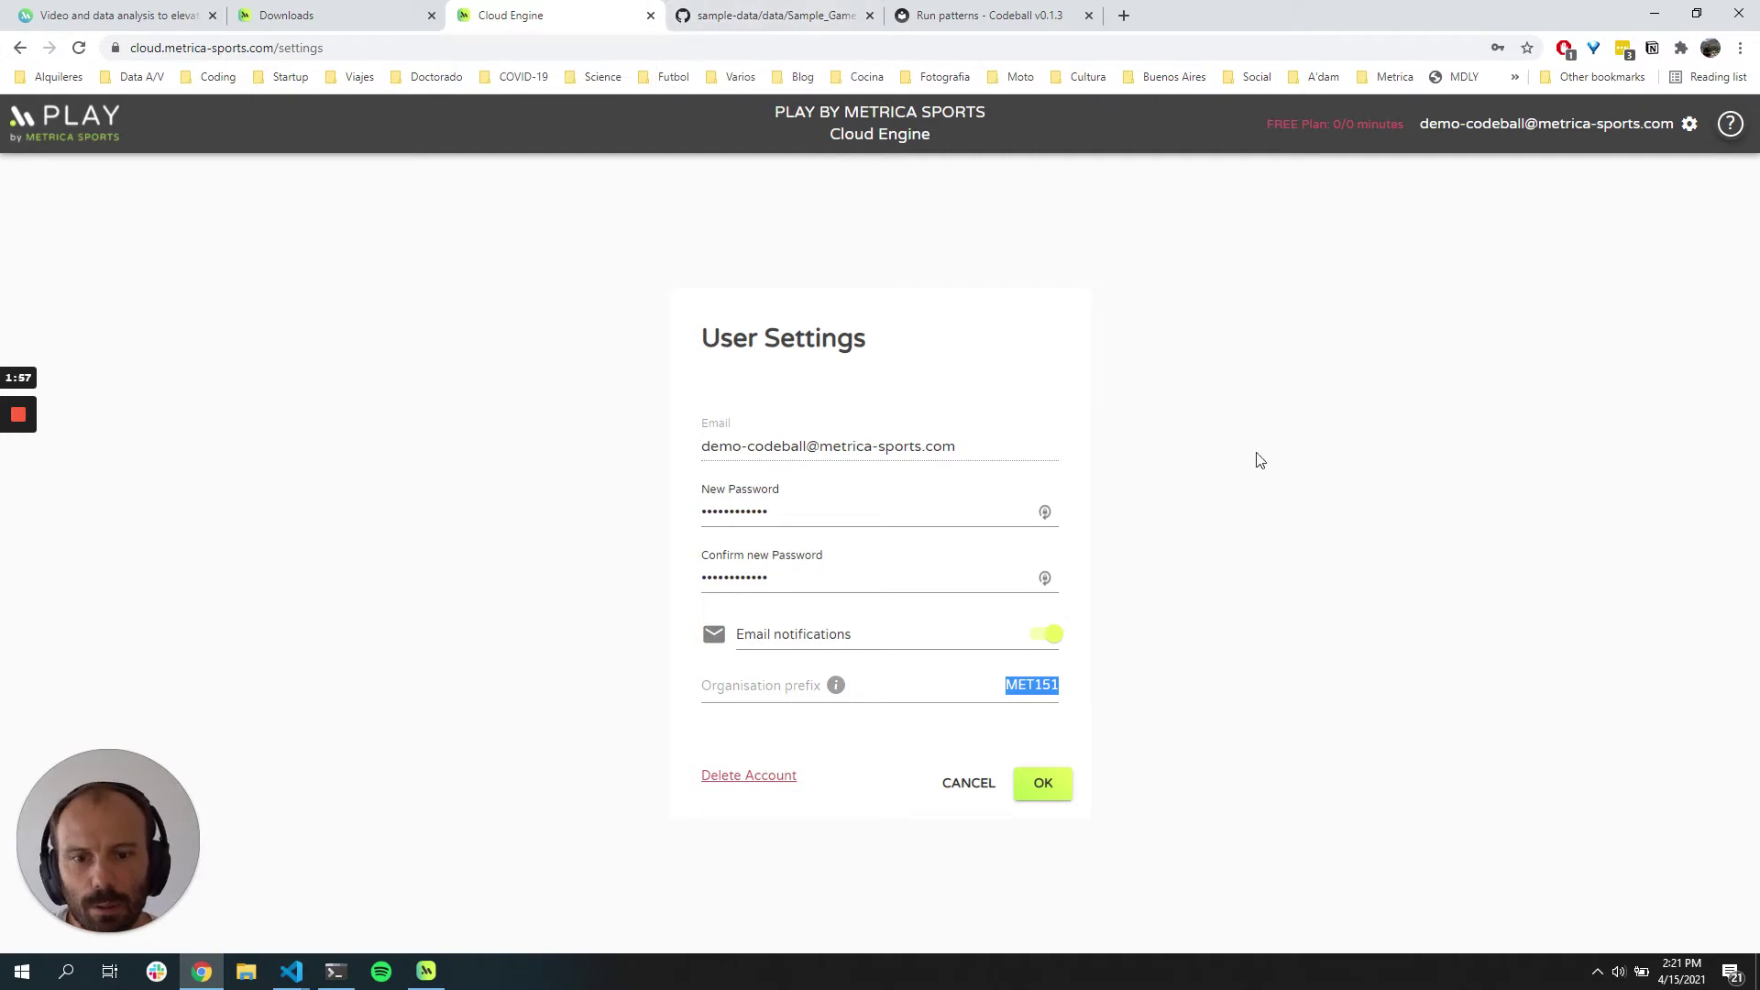
mouse_move(902, 693)
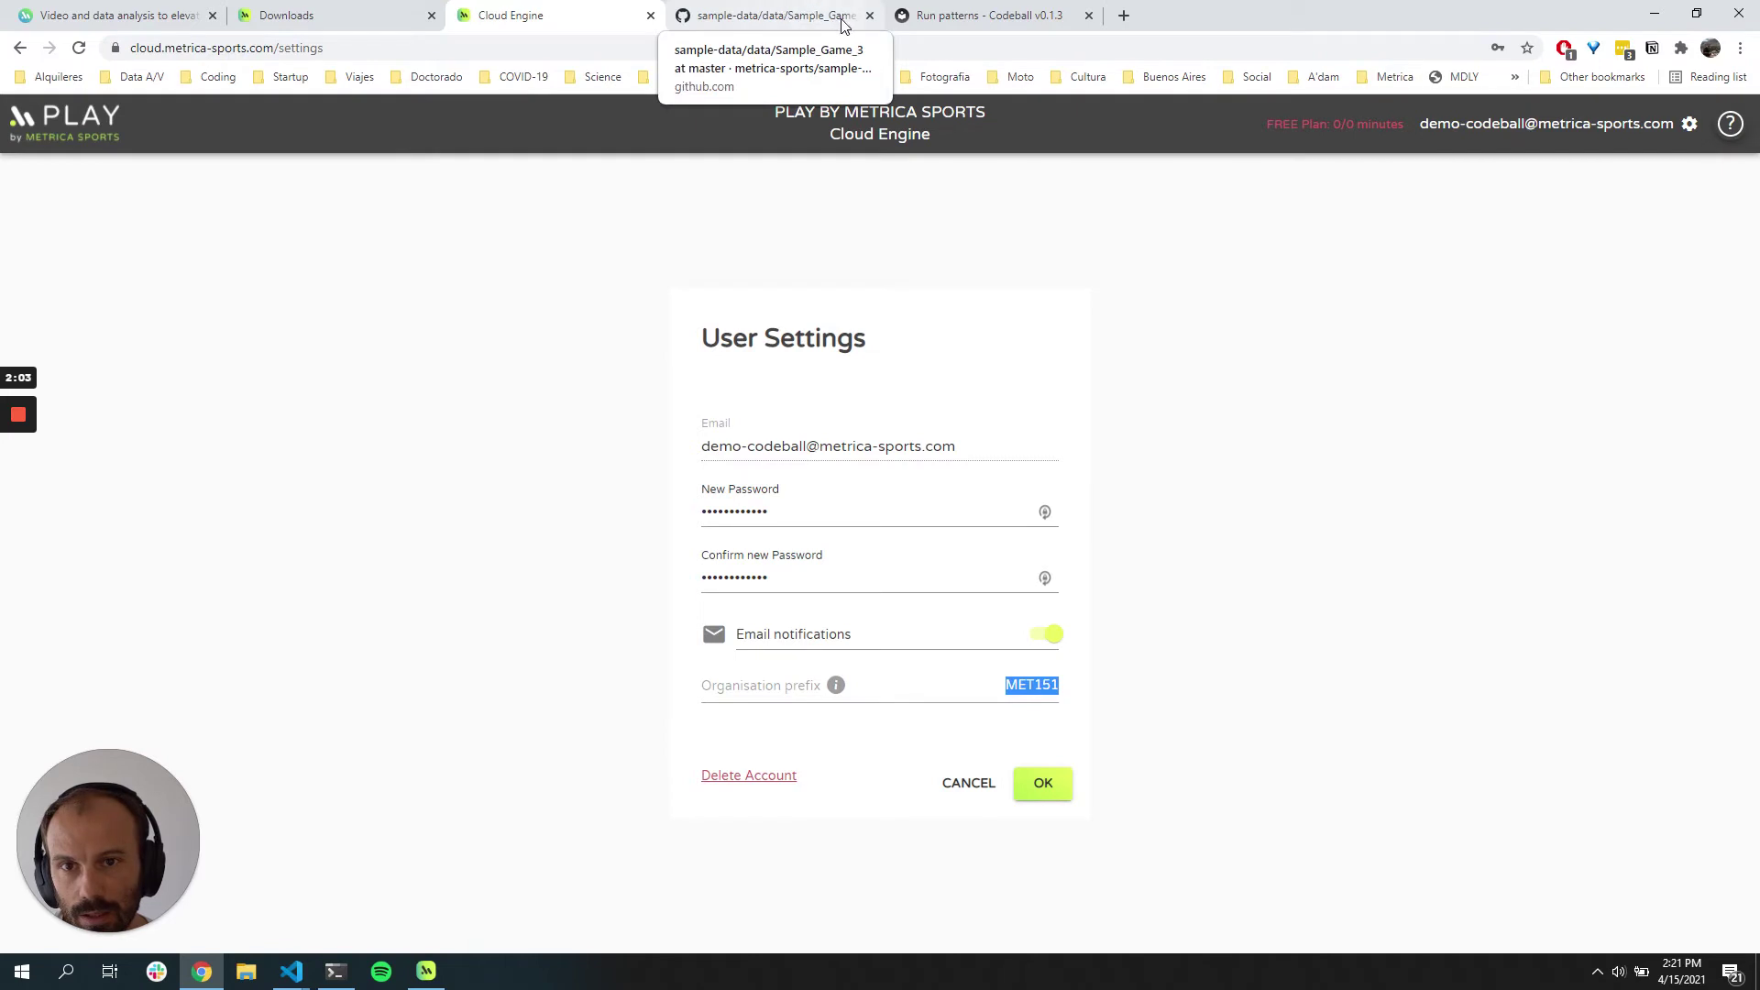
Step: View the GitHub Sample_Game_3 folder with events.json, metadata.xml and tracking.txt
click(754, 17)
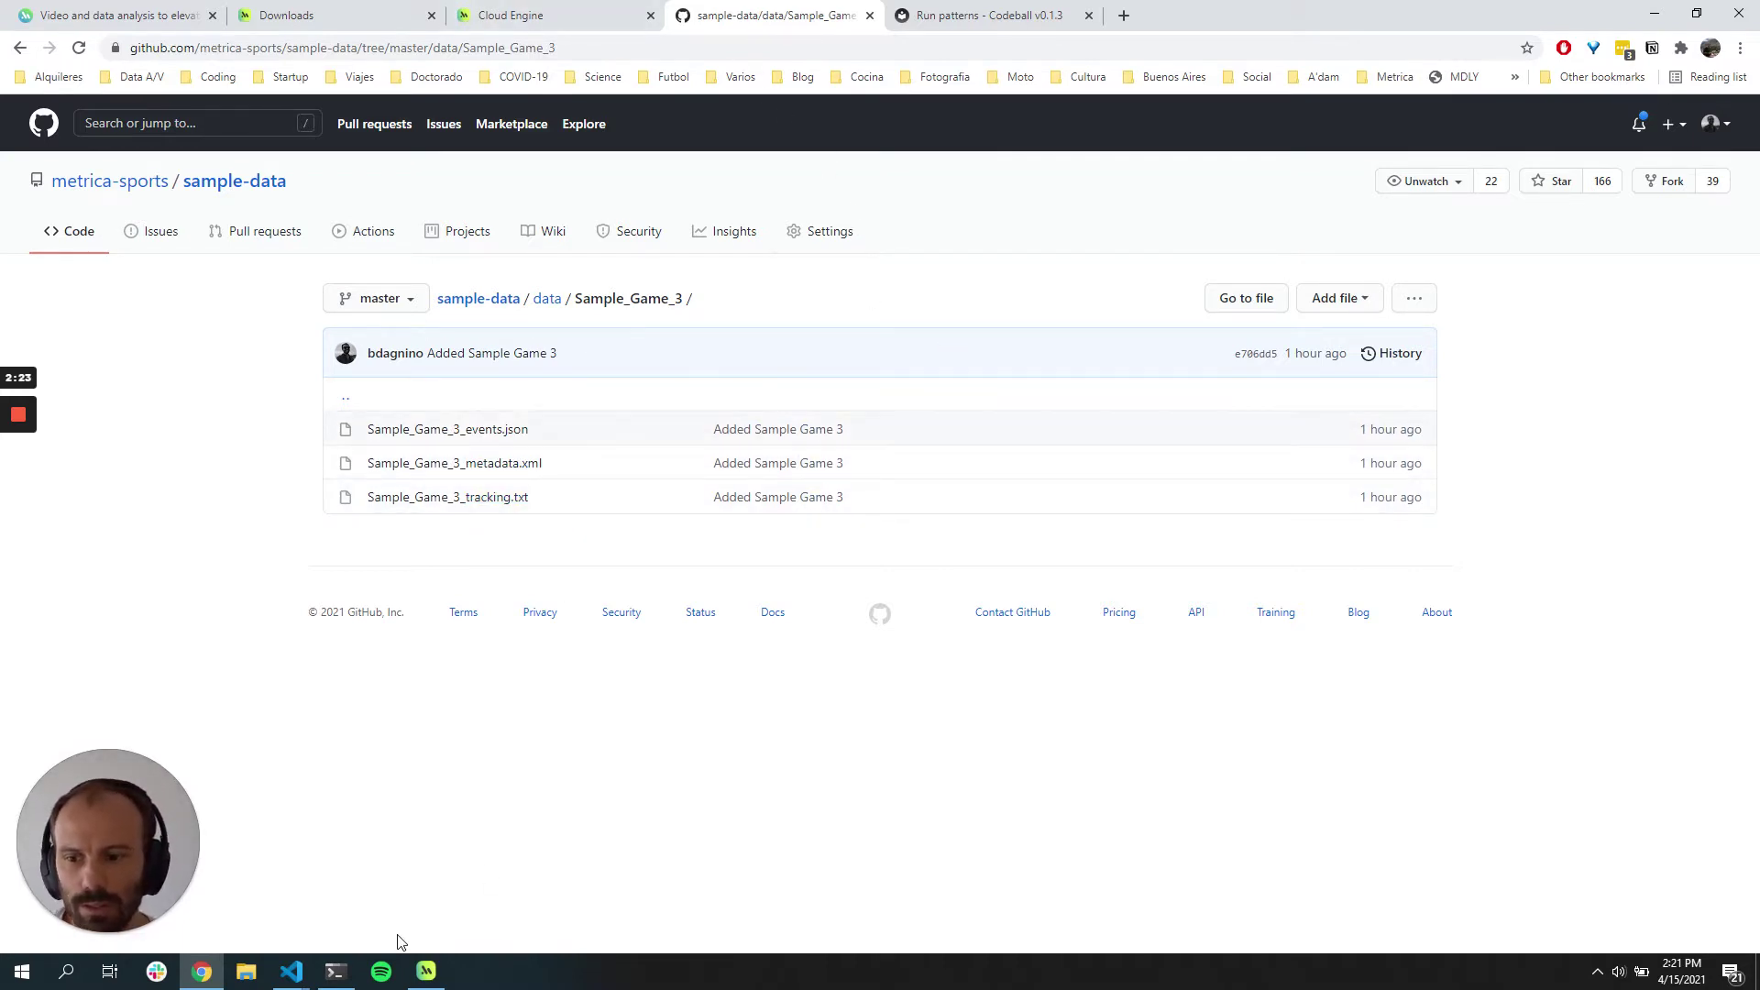
mouse_move(335, 972)
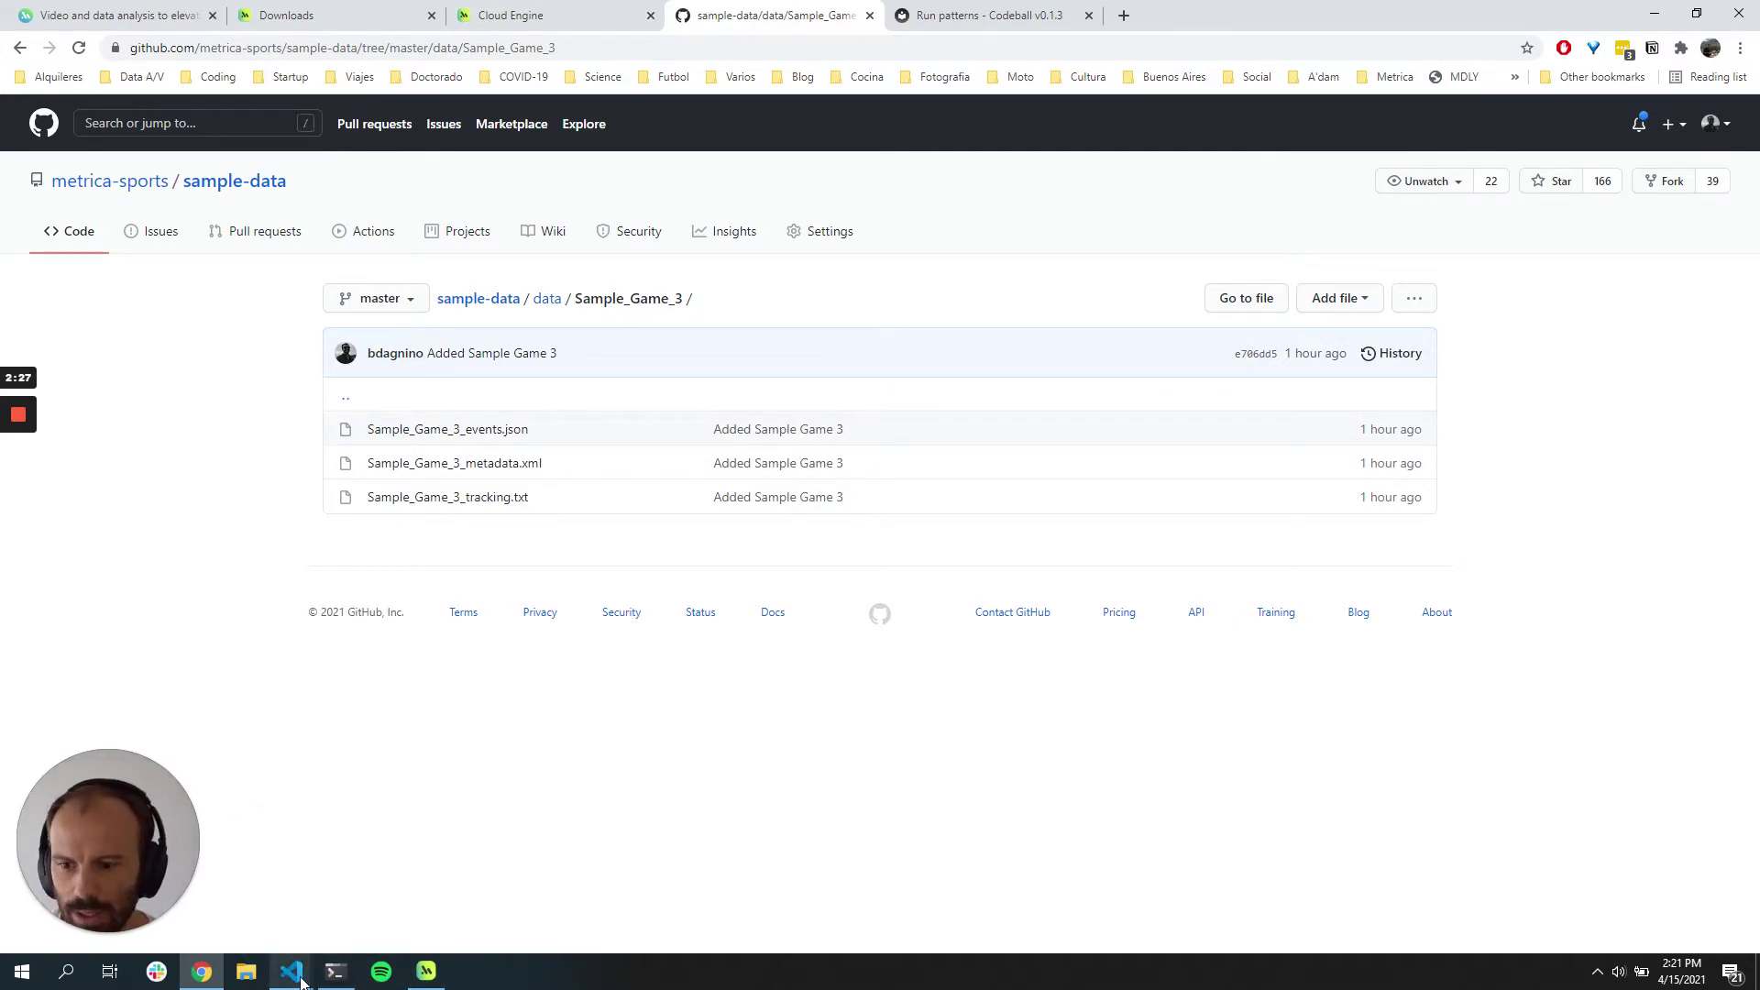
Step: Bring VS Code forward, close patterns_config.json, run_patterns.py and output.patt, then reopen run_patterns.py
click(300, 979)
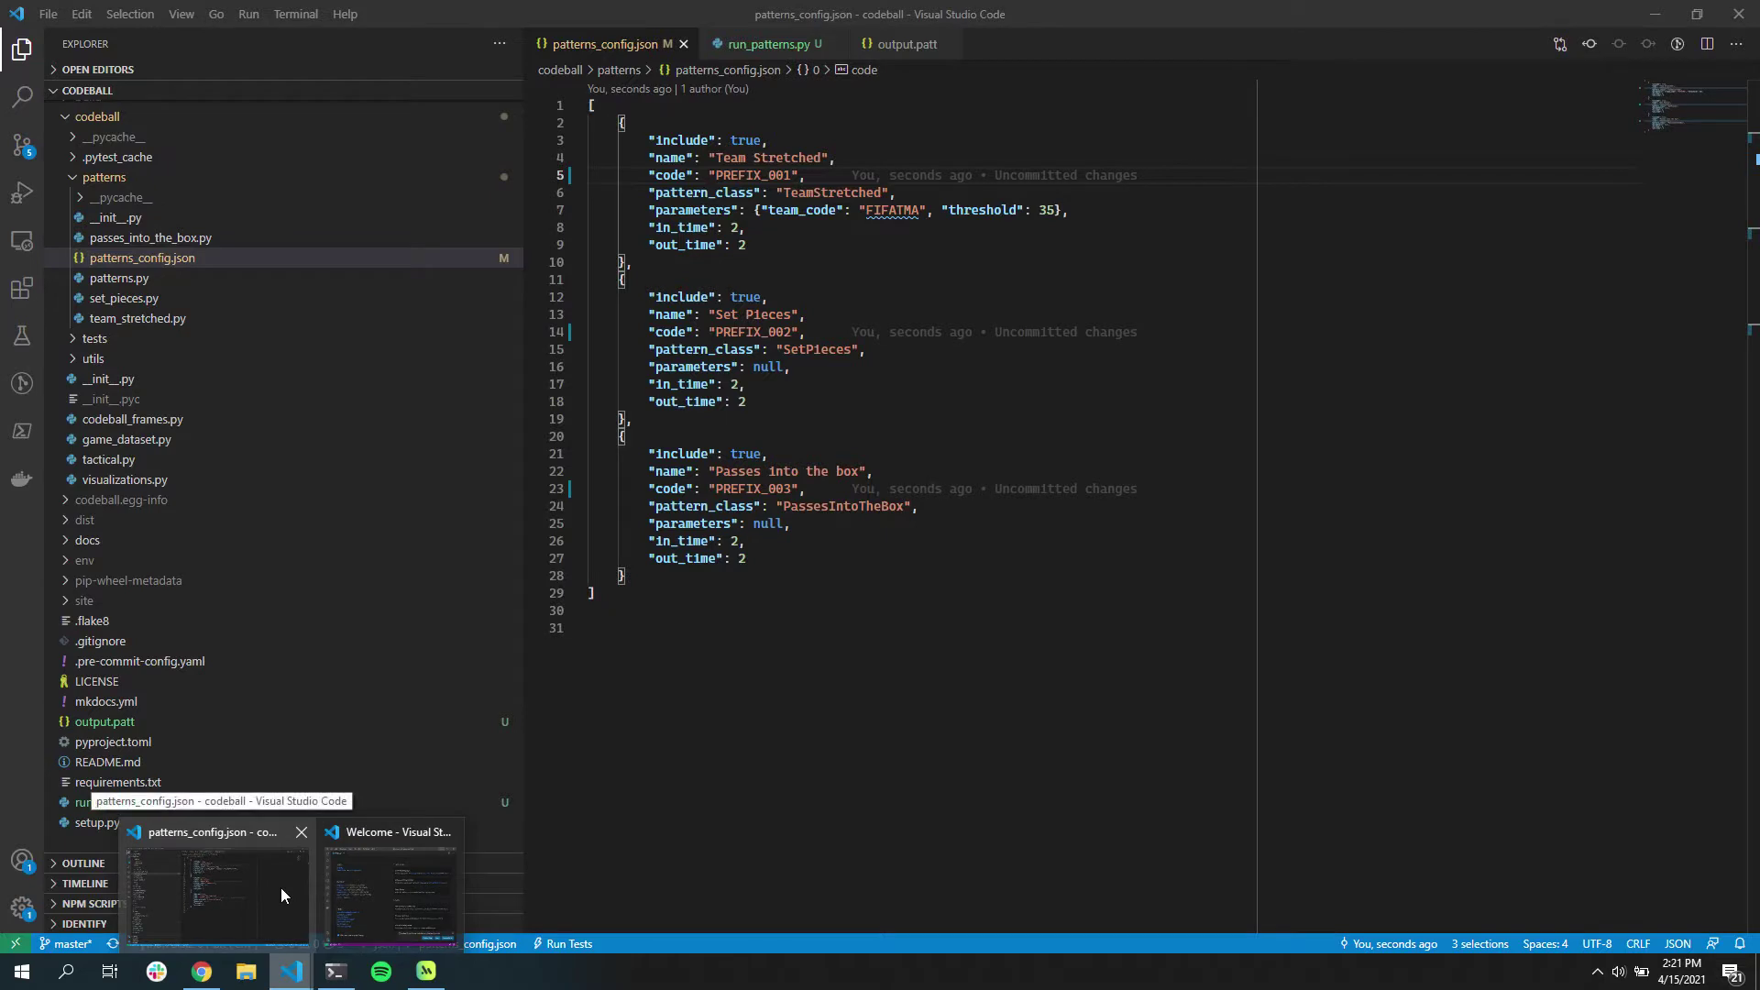
click(280, 888)
click(683, 44)
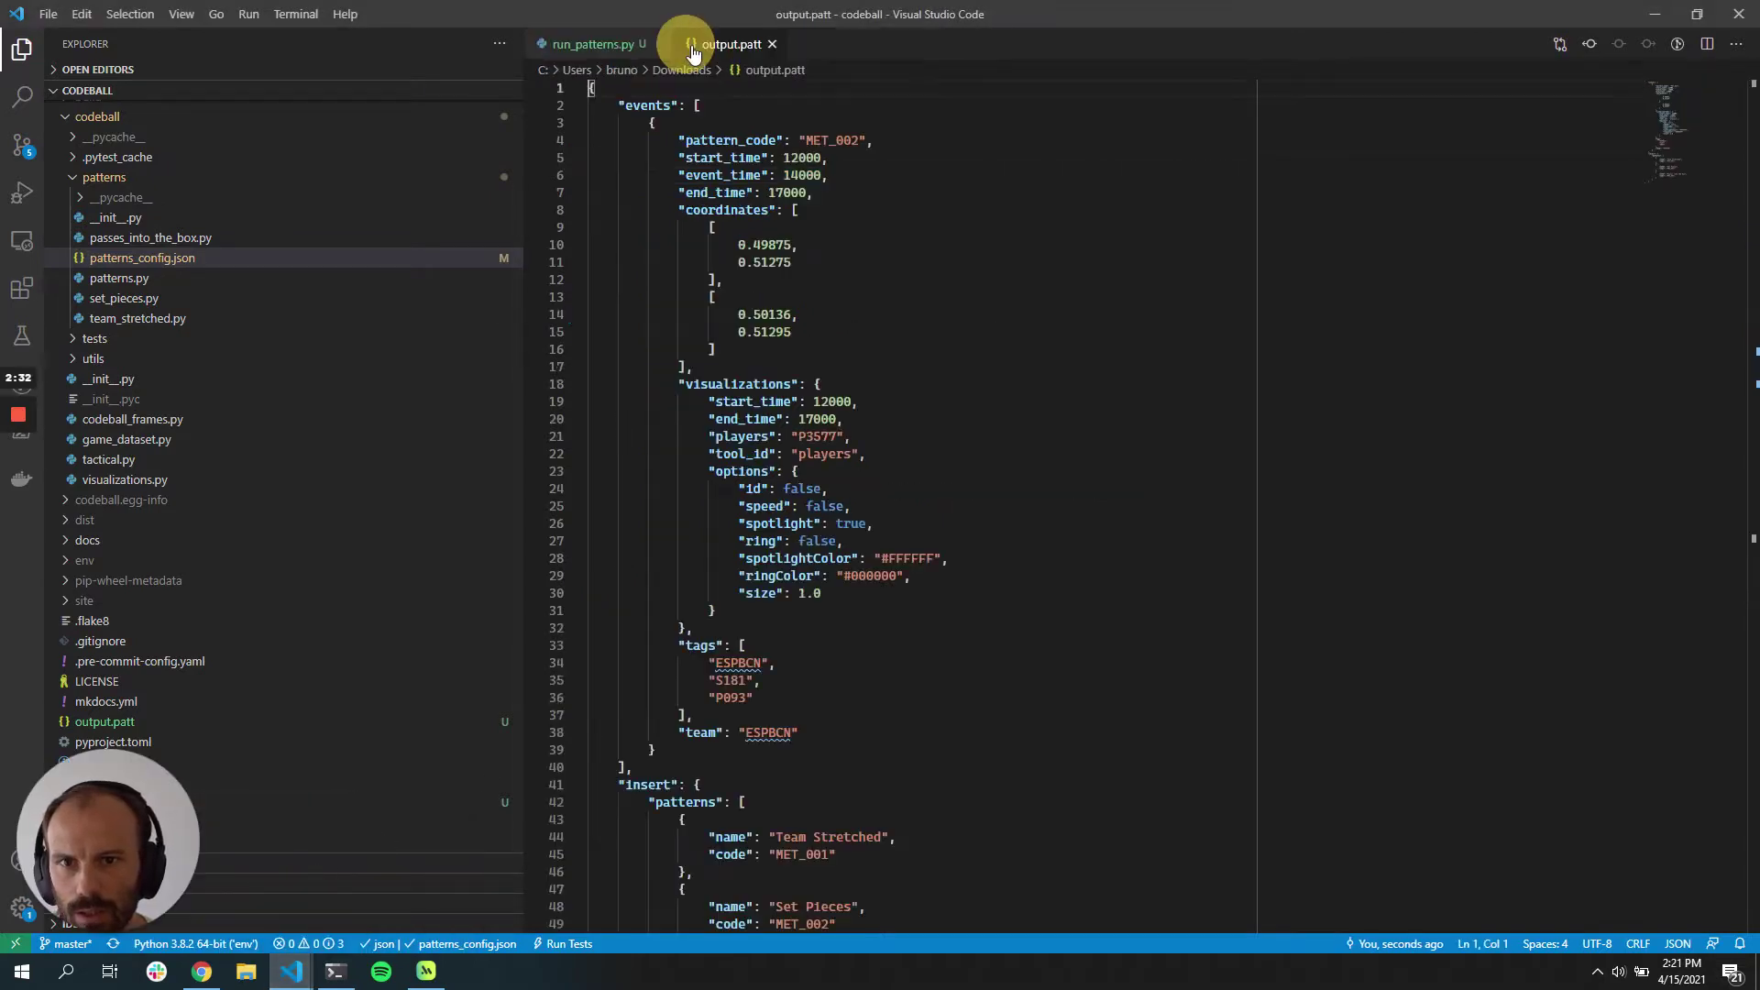
click(657, 44)
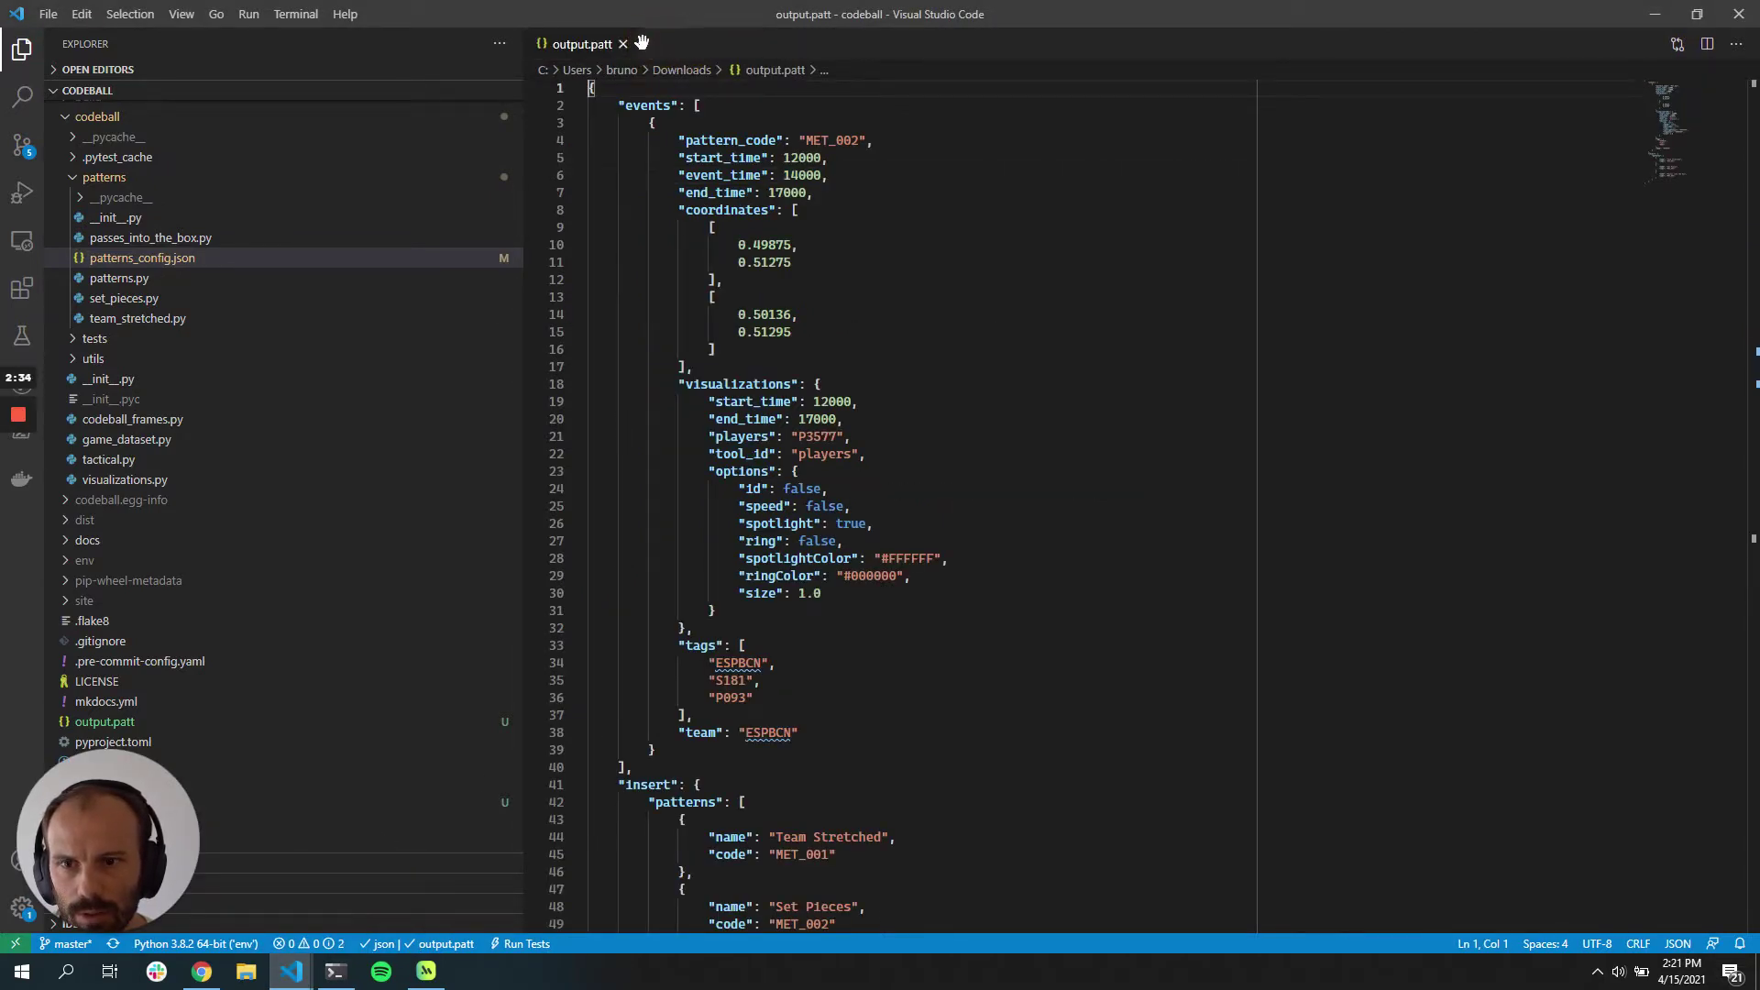
click(623, 44)
key(ctrl+shift+t)
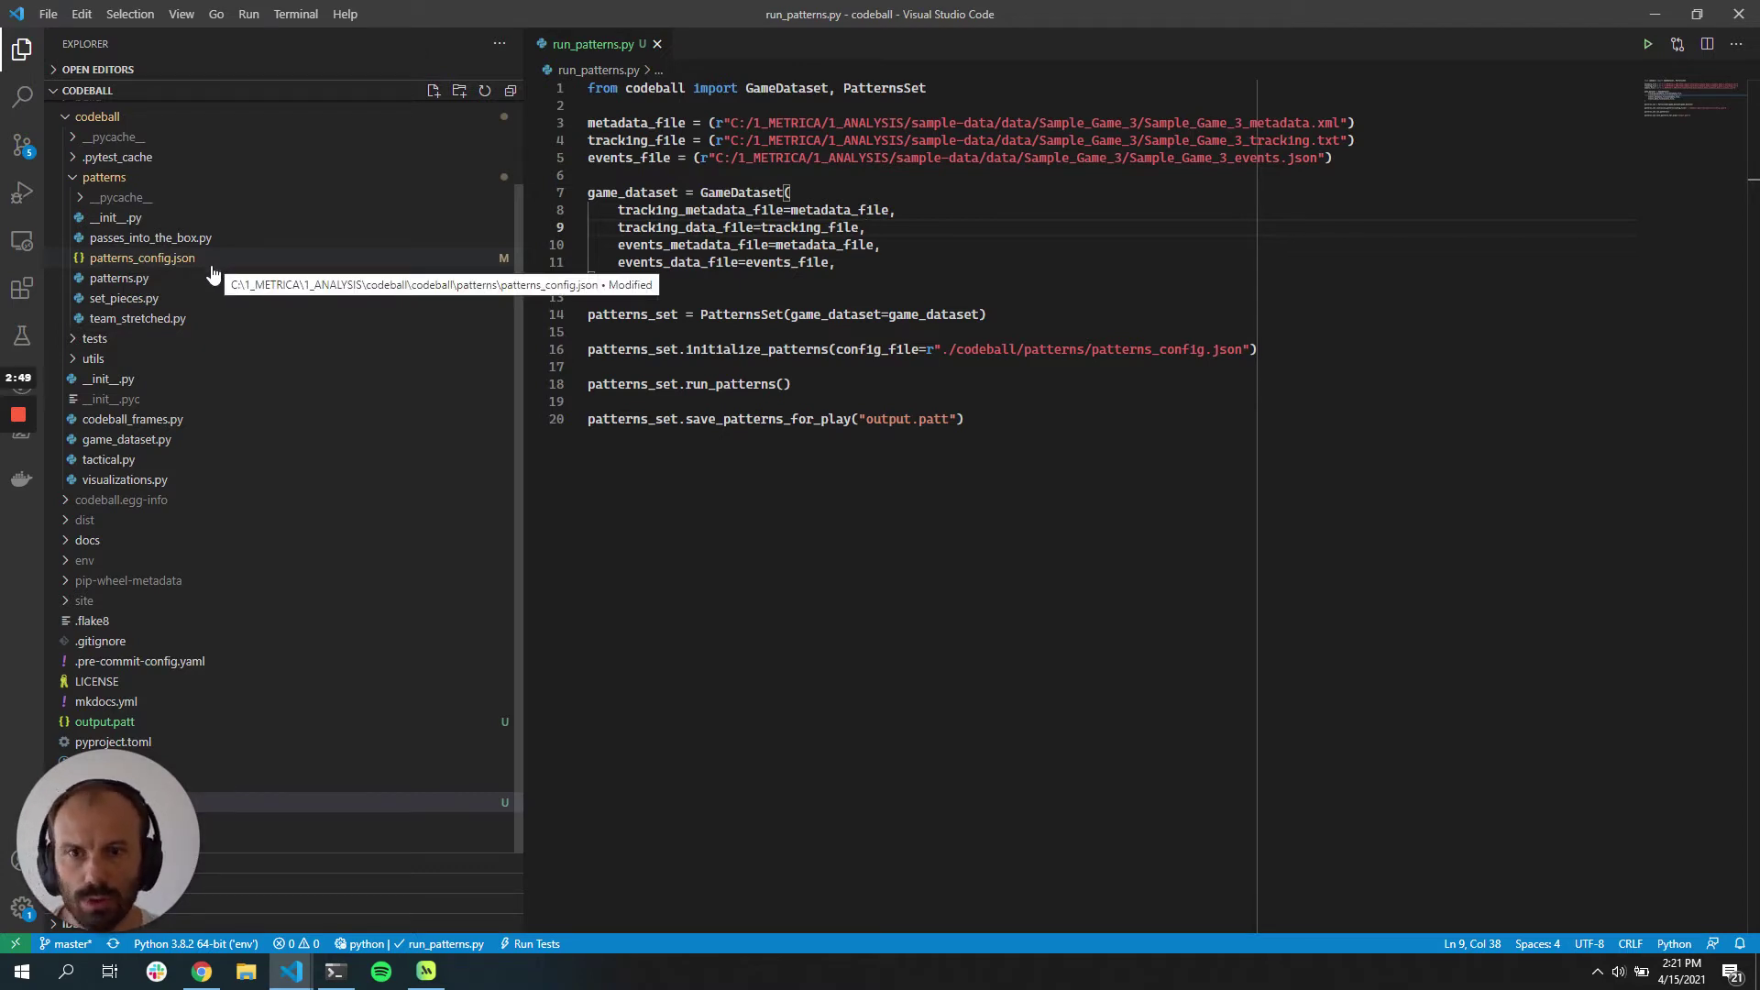
Step: Replace every PREFIX placeholder in patterns_config.json with MET151, save, and return to run_patterns.py
click(149, 263)
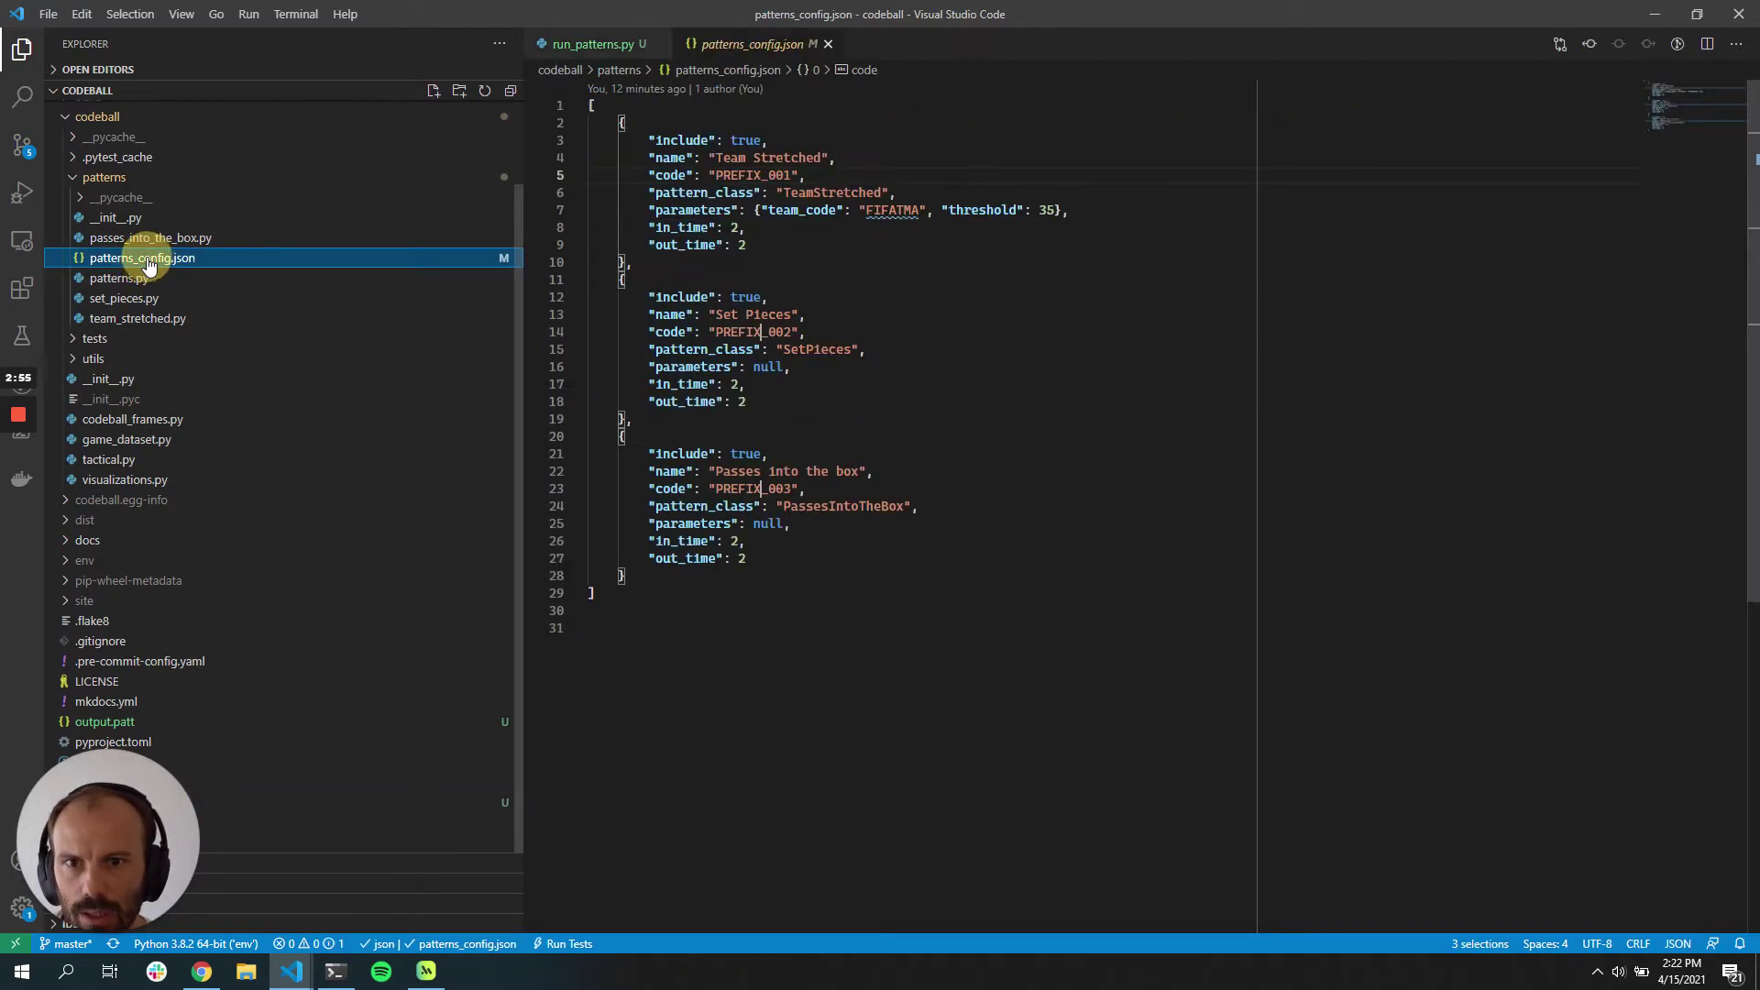
double_click(207, 258)
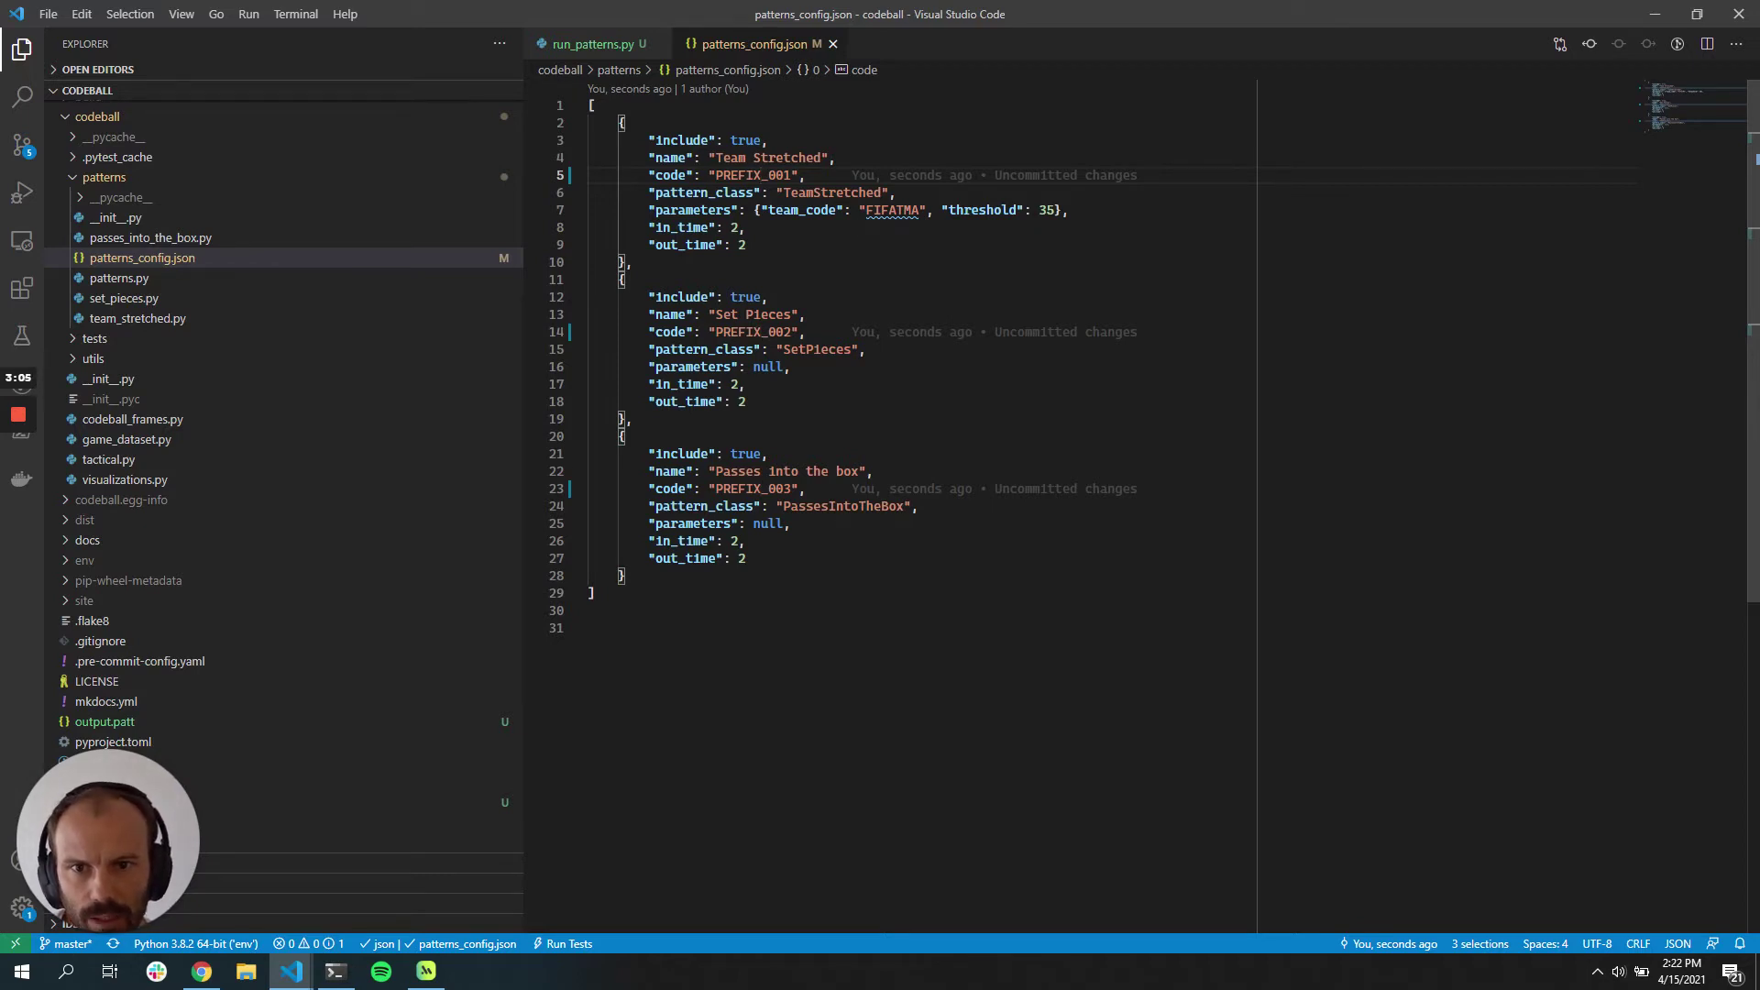
key(ctrl+shift+Left)
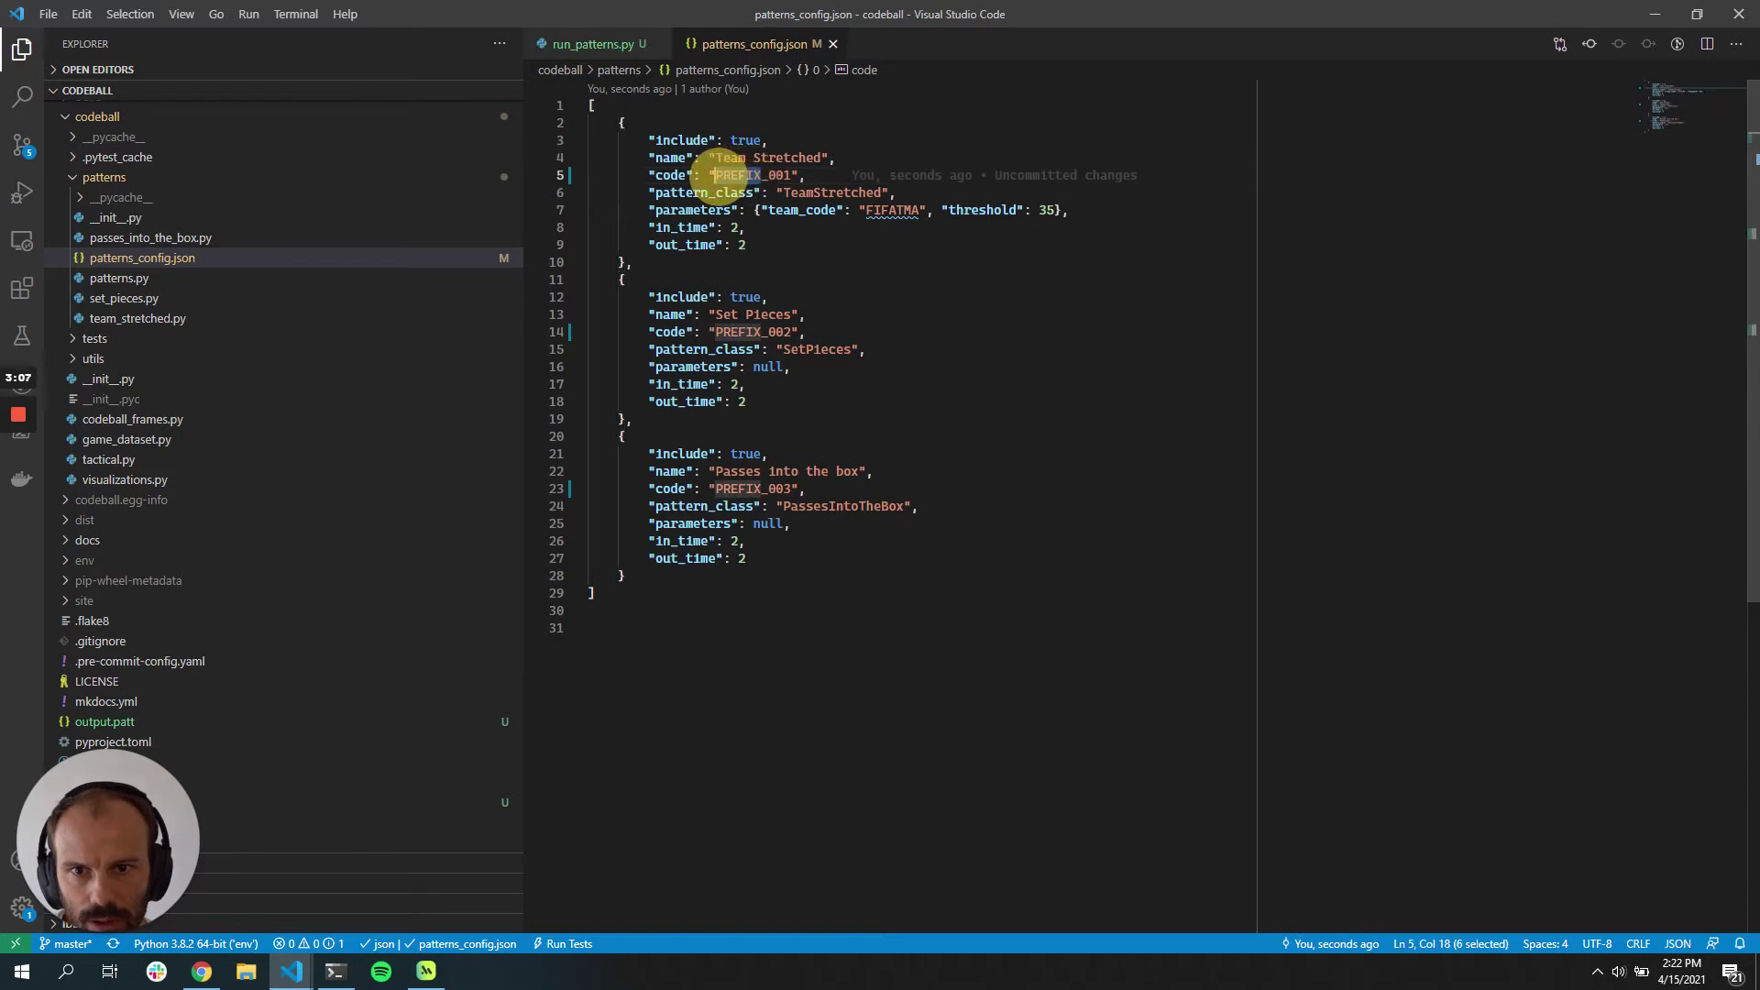
key(ctrl+d)
key(ctrl+d)
text(MET151)
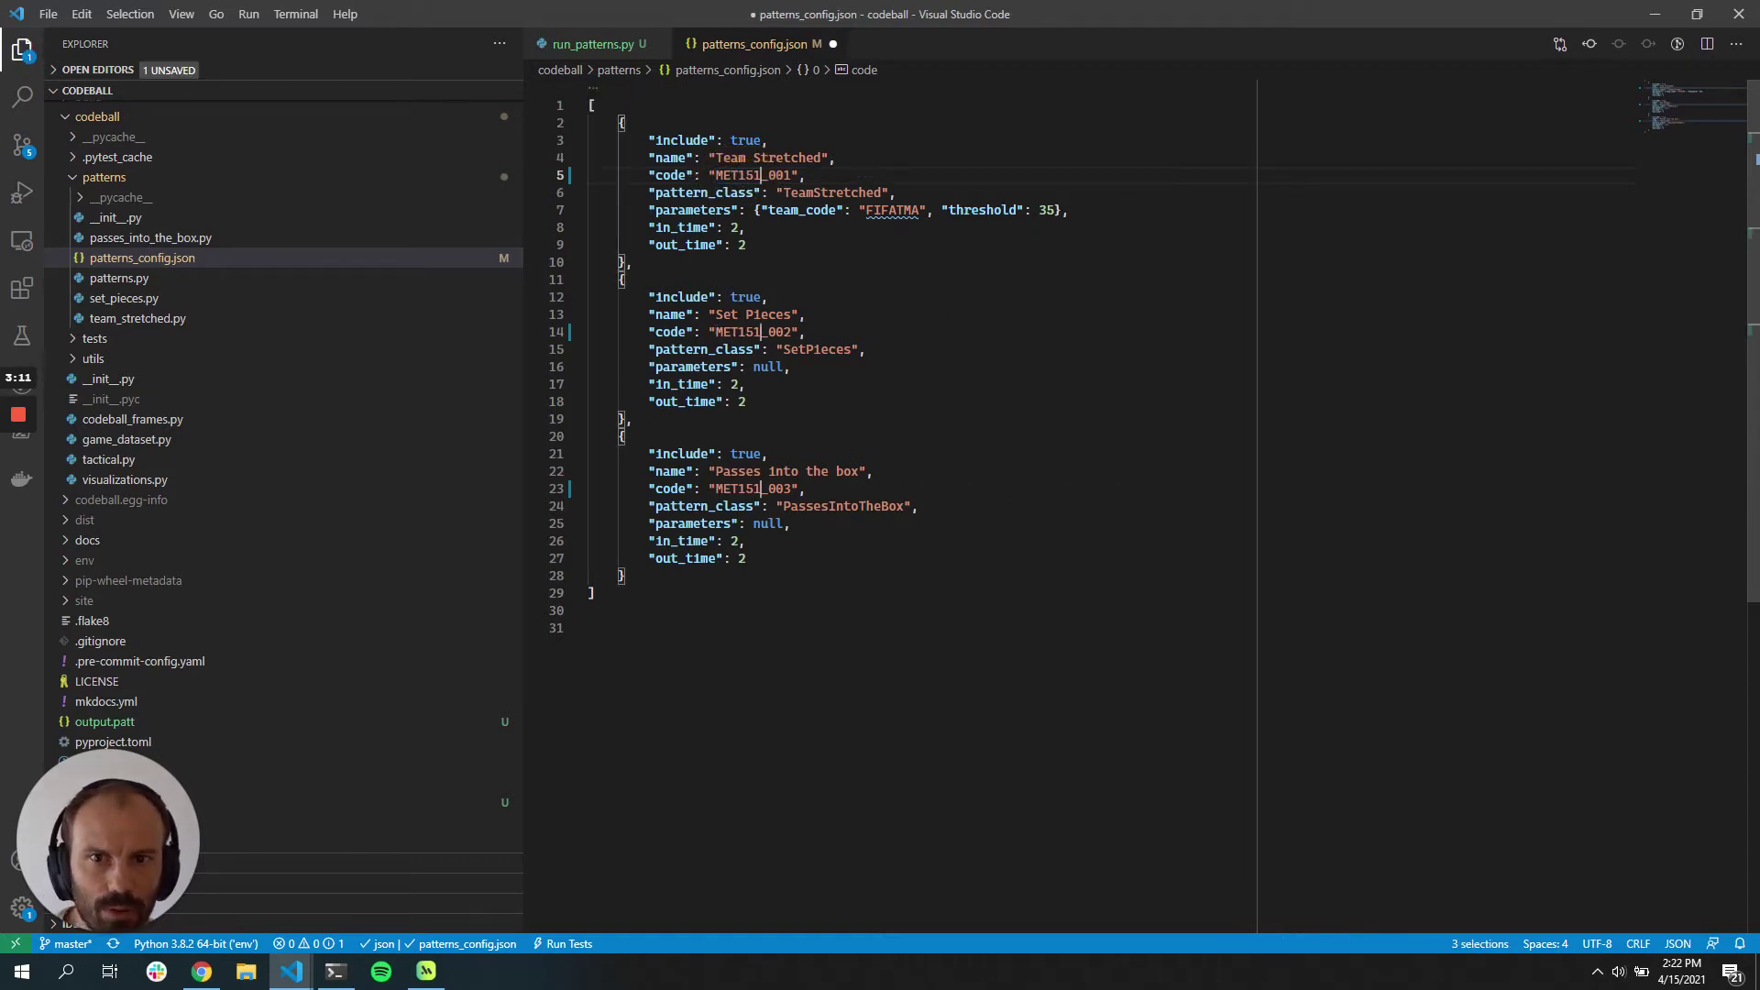
key(ctrl+s)
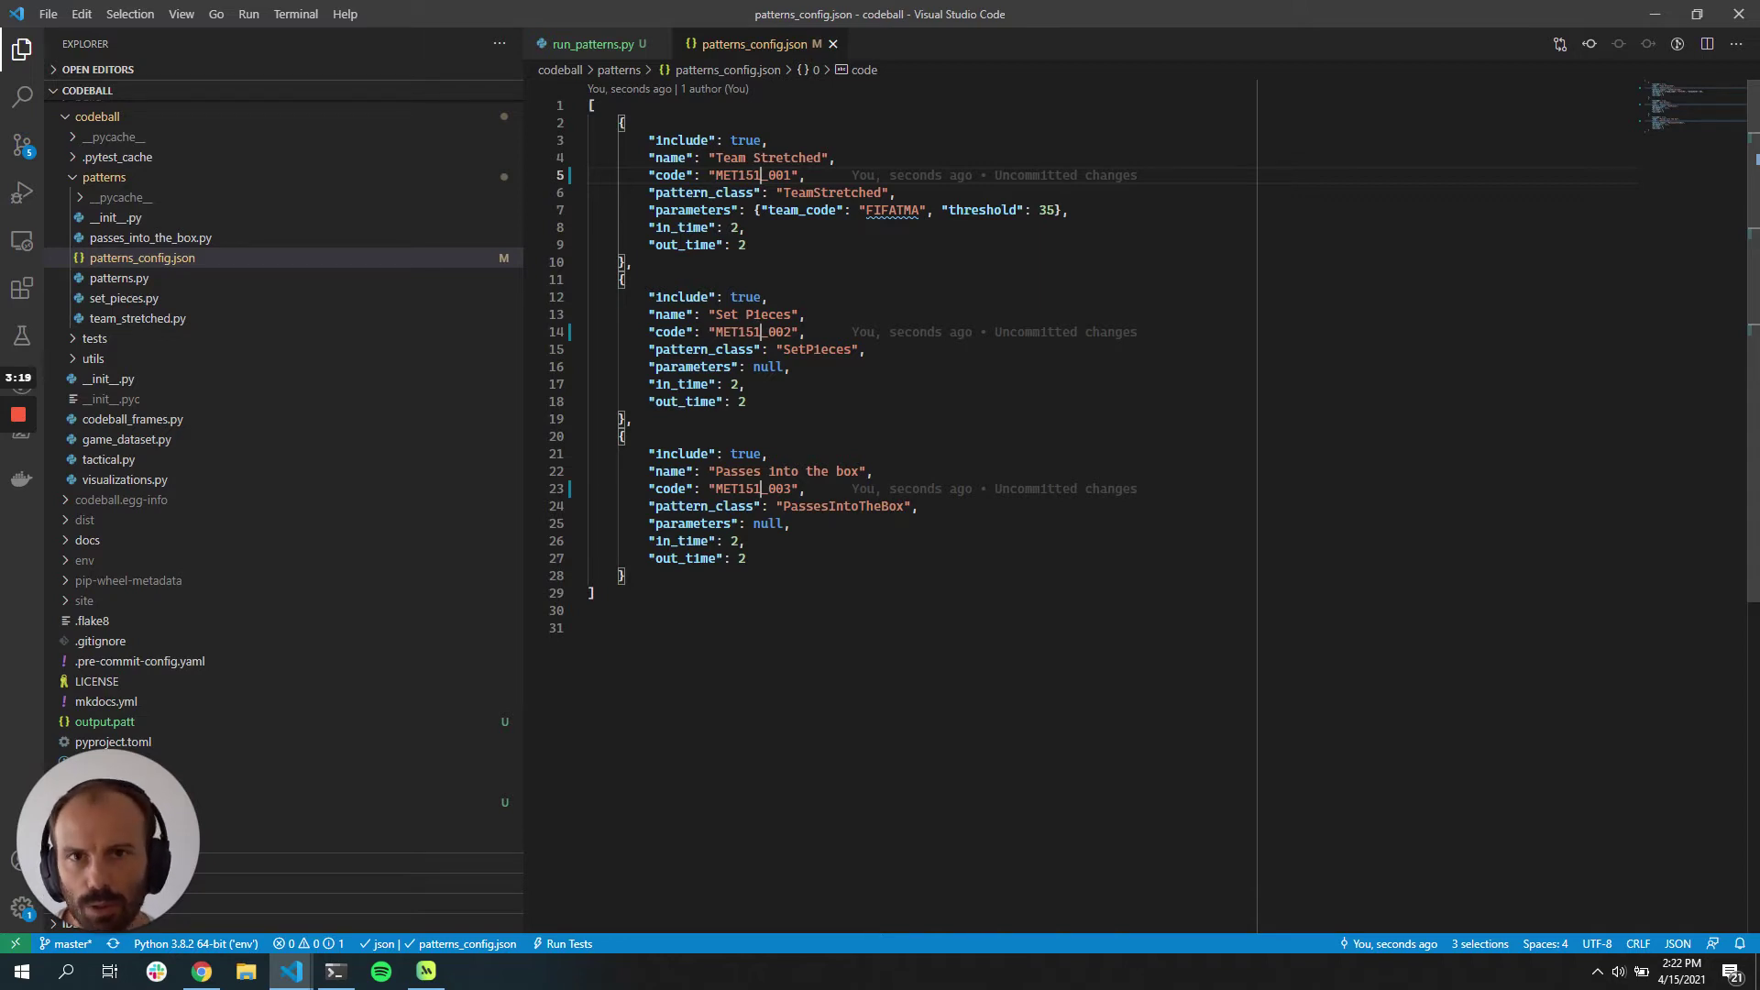
click(601, 45)
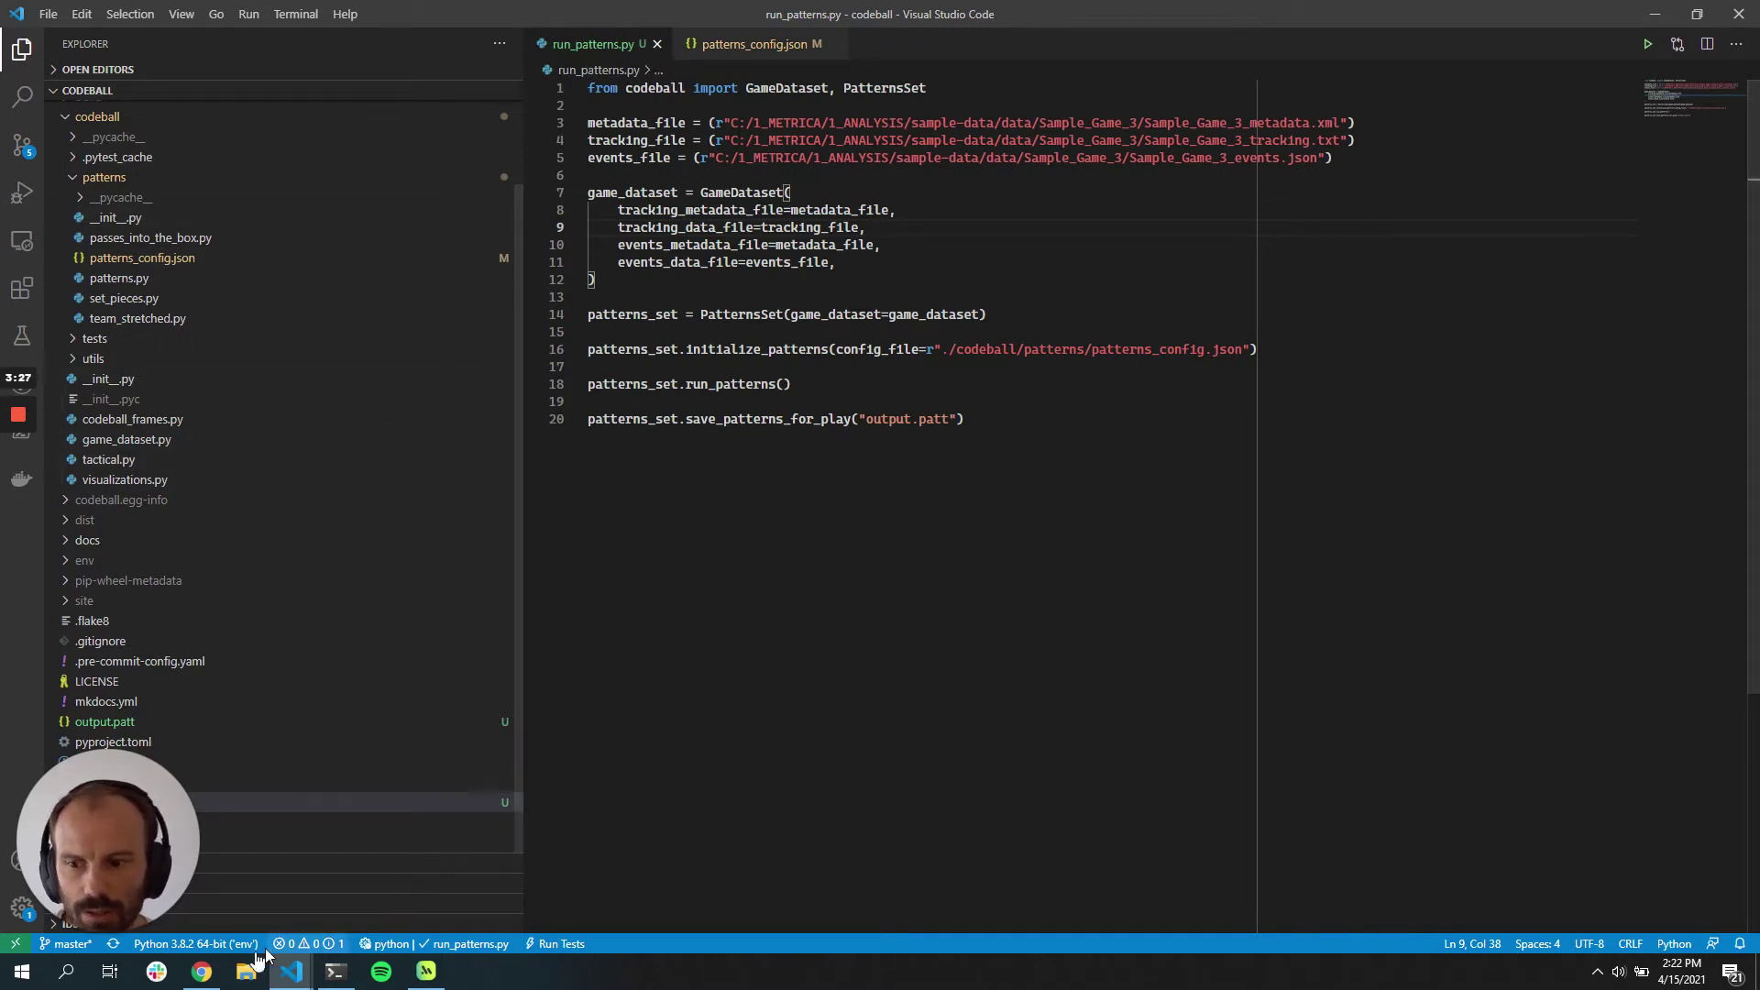
click(202, 972)
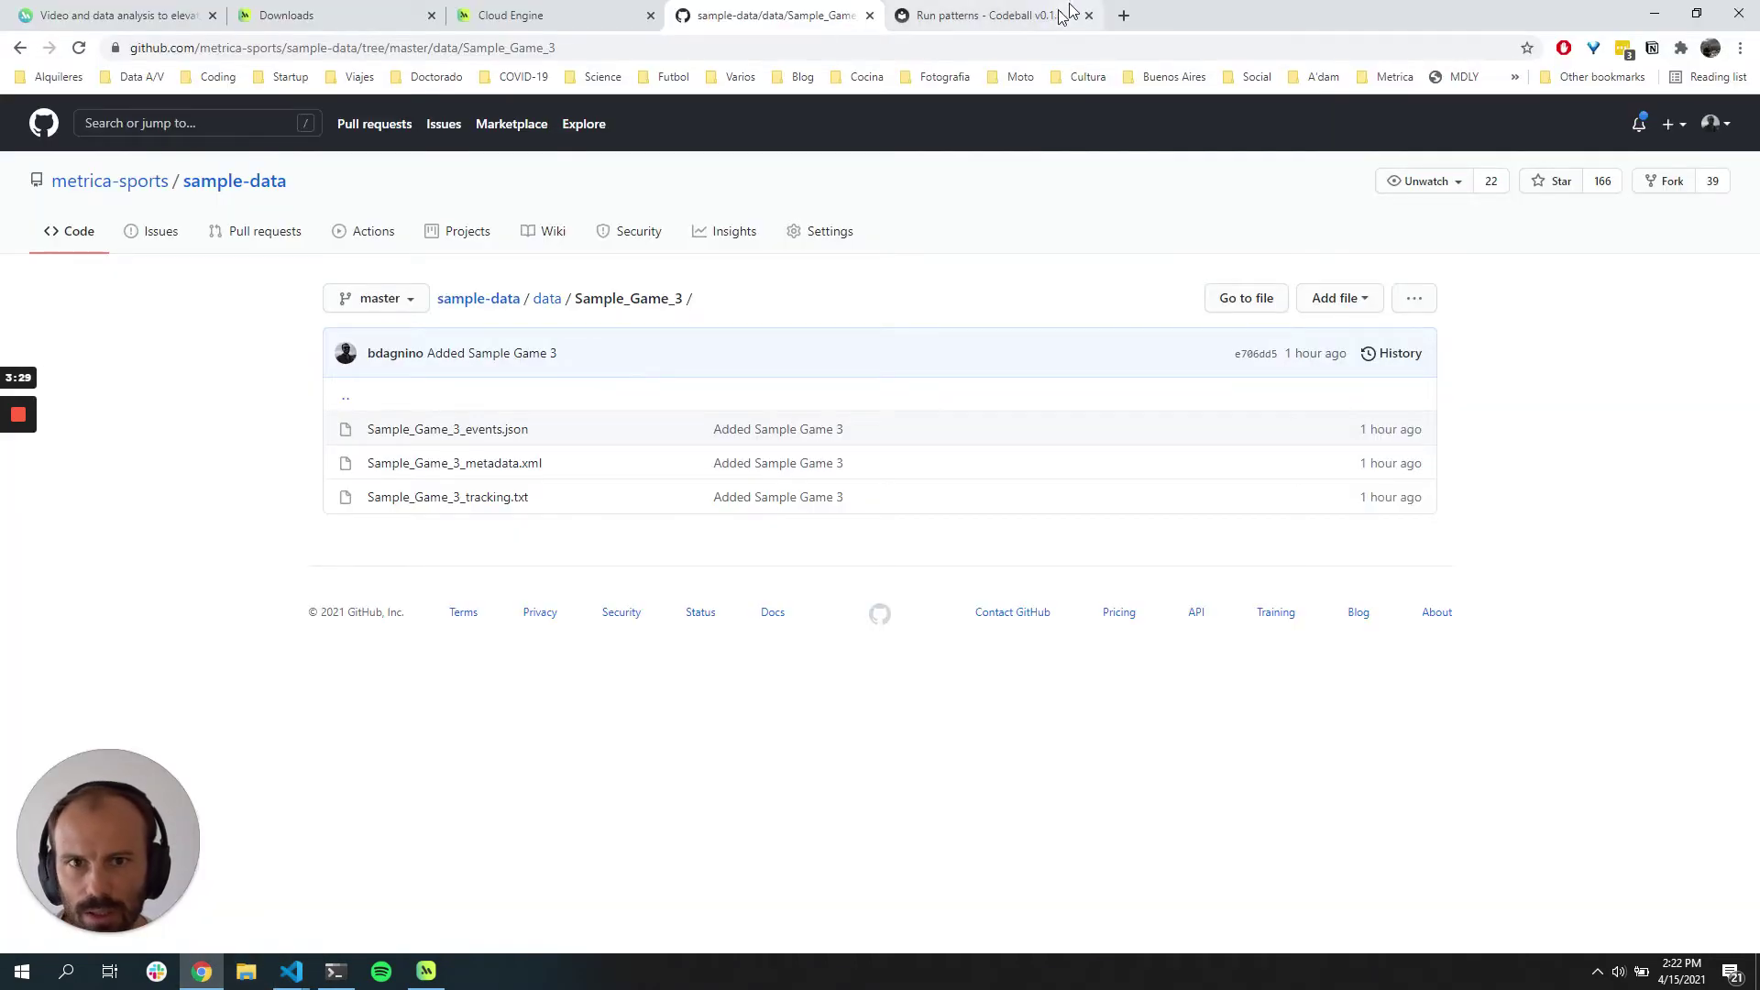
click(991, 15)
scroll(871, 550, up, 2)
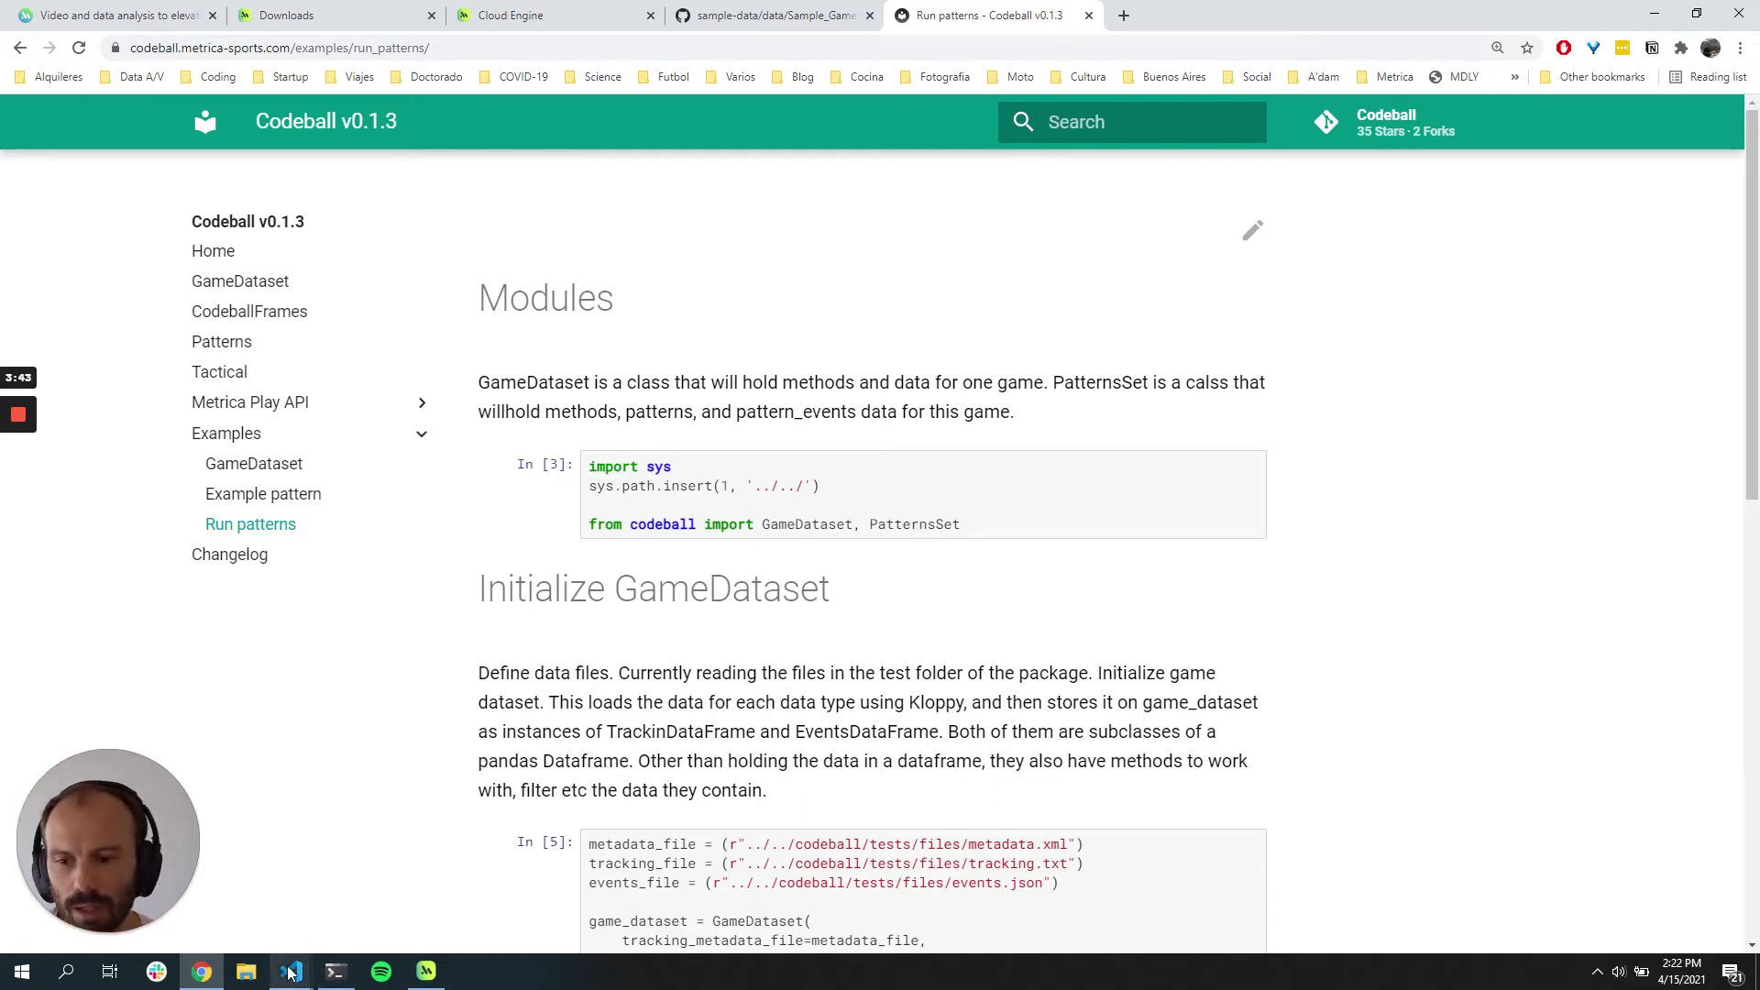
mouse_move(291, 972)
click(274, 885)
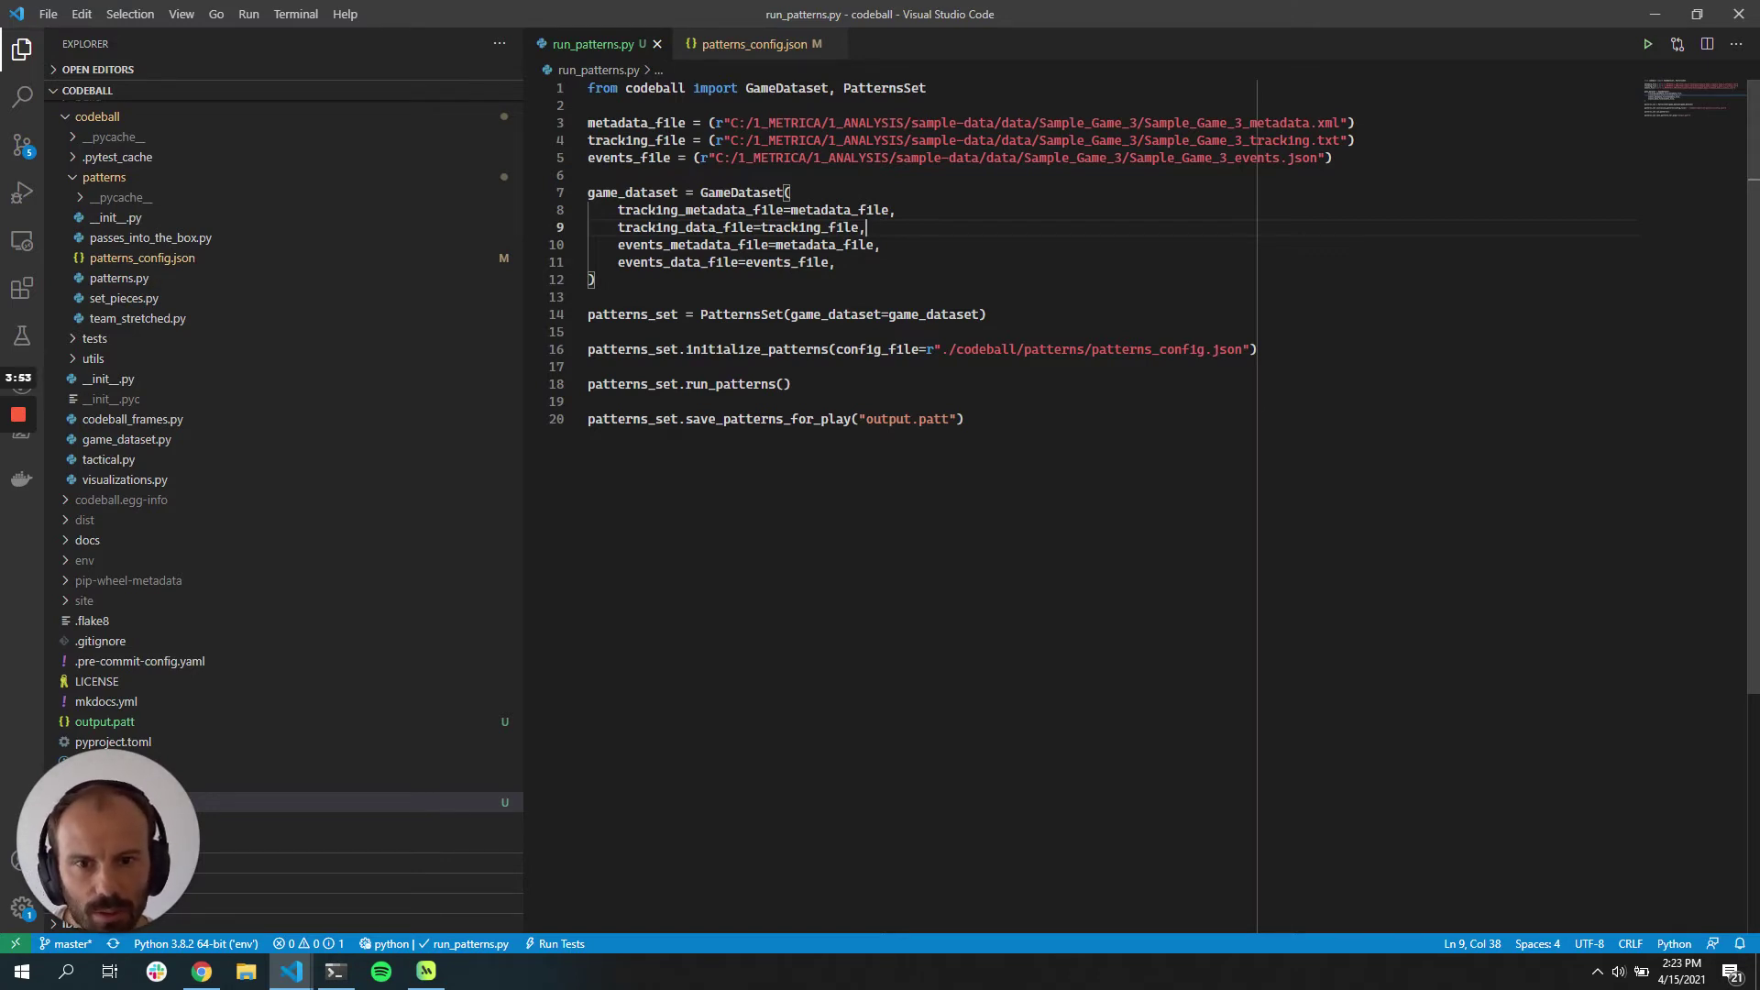
Step: Execute run_patterns.py with Run Python File in Terminal
right_click(1038, 419)
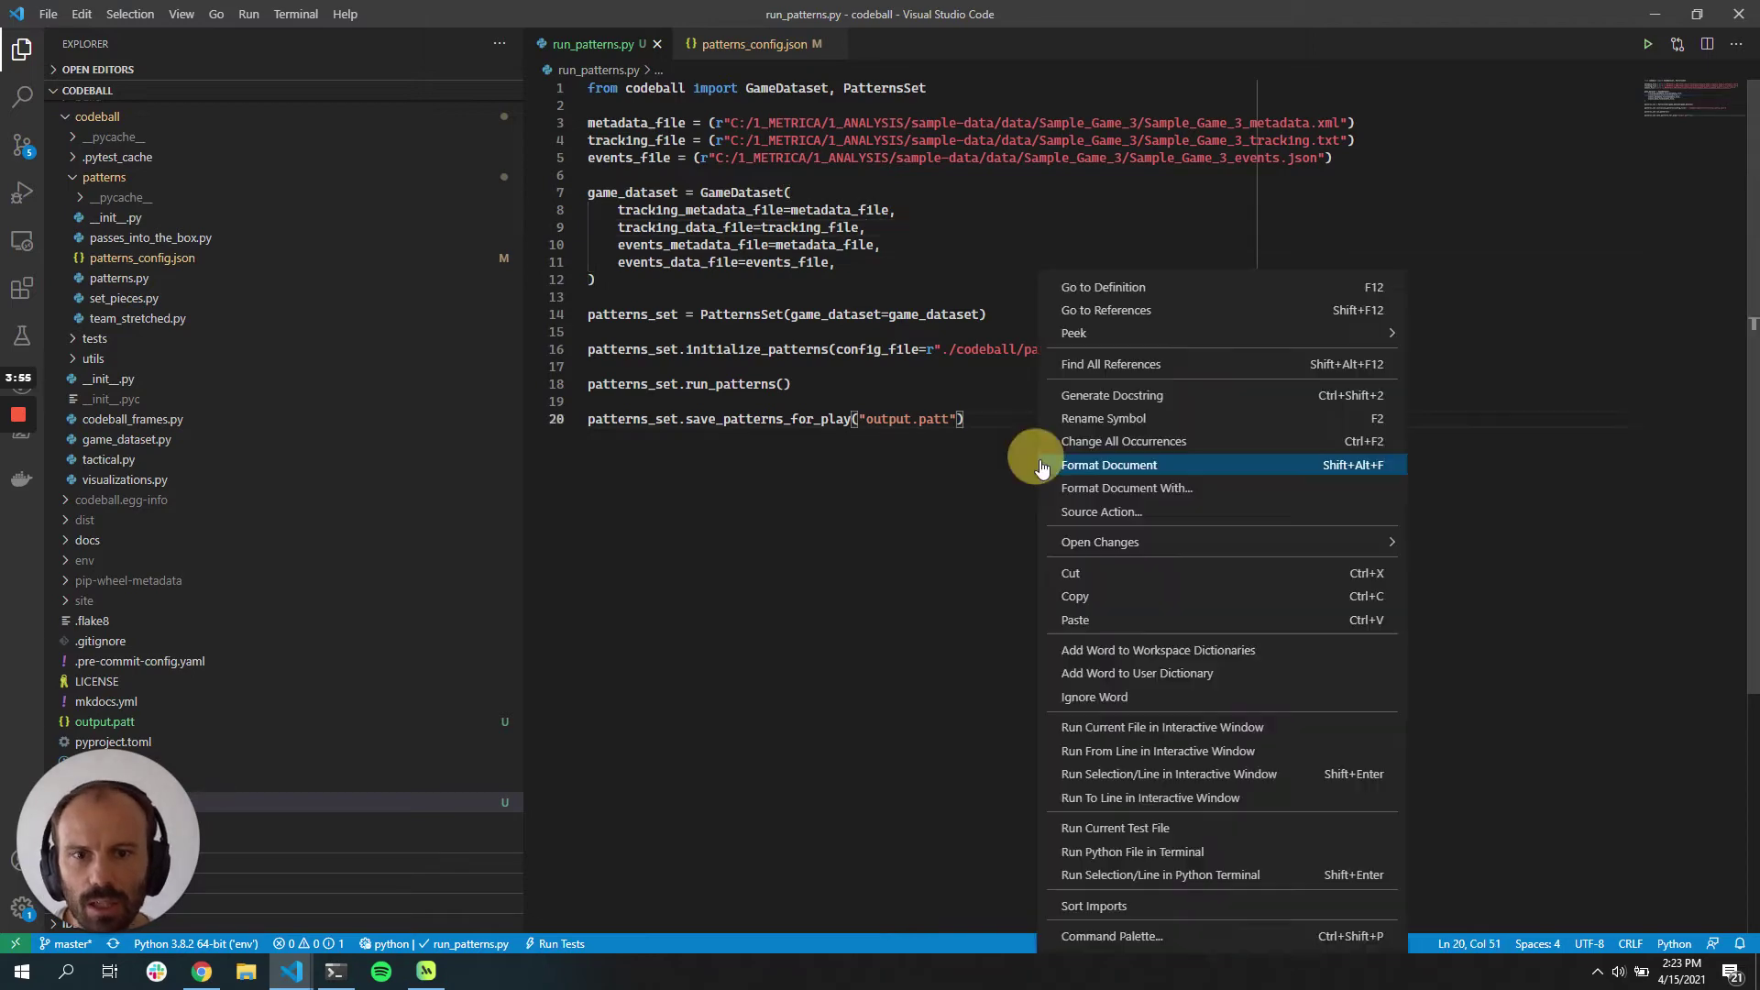
click(1227, 863)
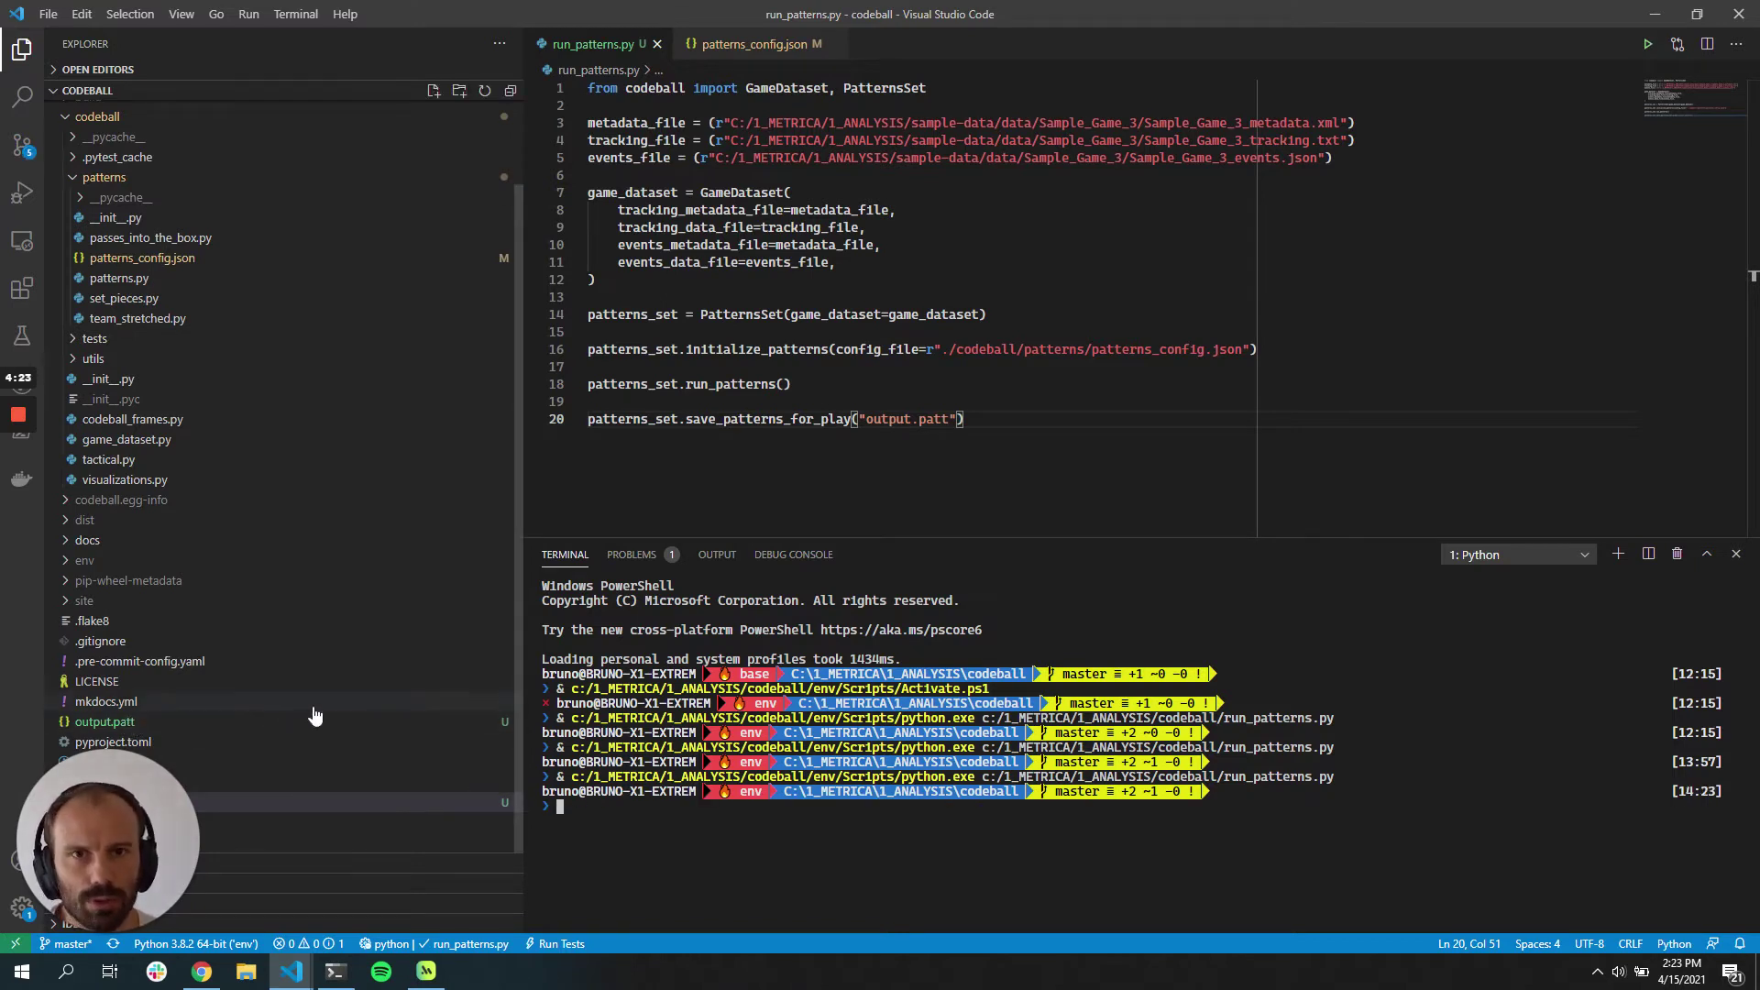
Step: Open output.patt at its top and select the MET151 prefix in the first pattern code
click(120, 723)
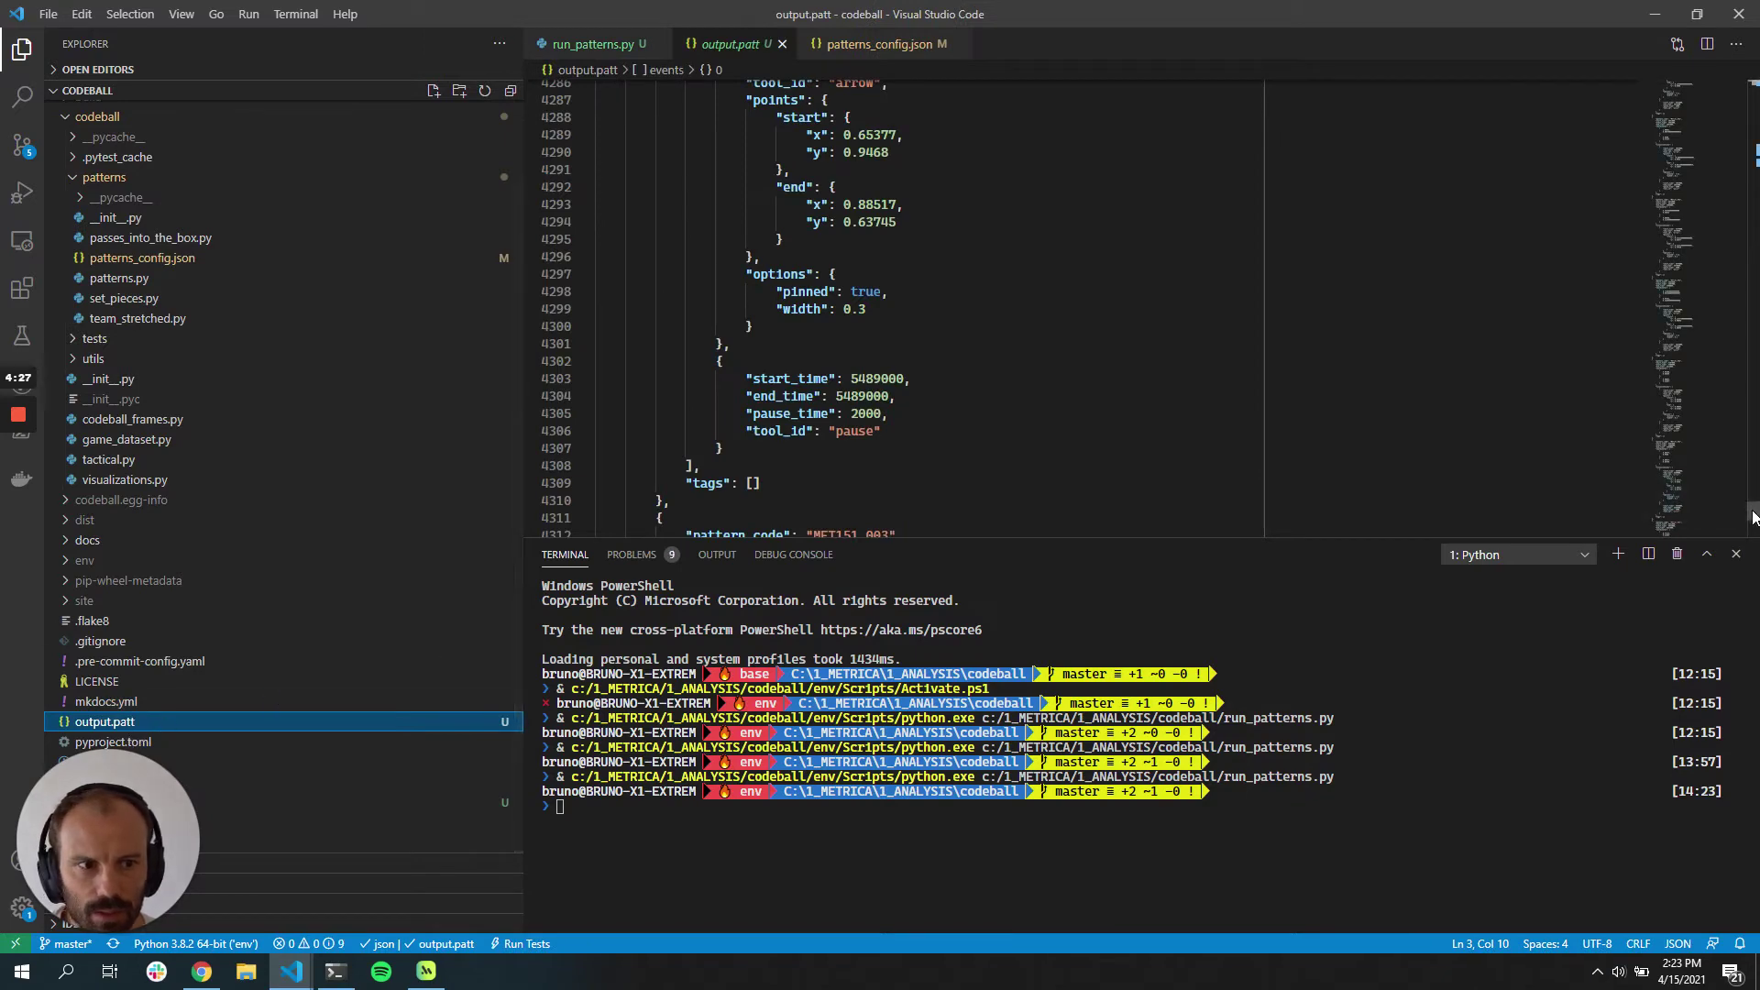
drag(1753, 517, 1751, 78)
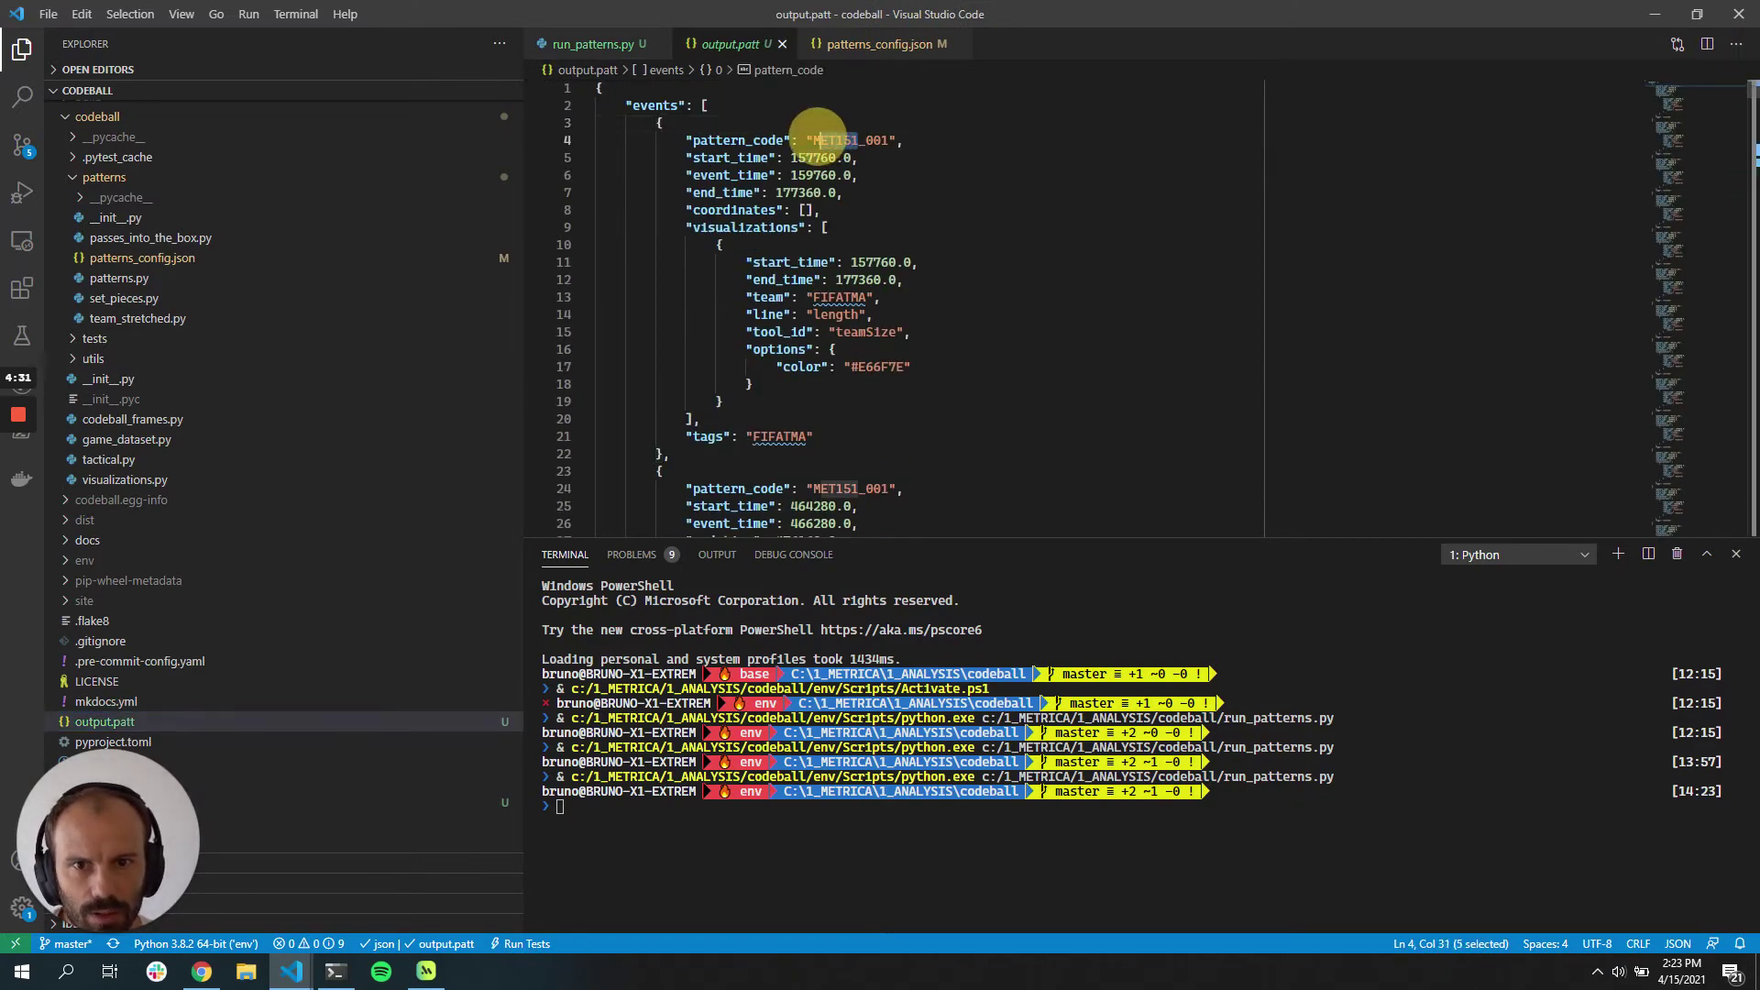
drag(859, 140, 812, 141)
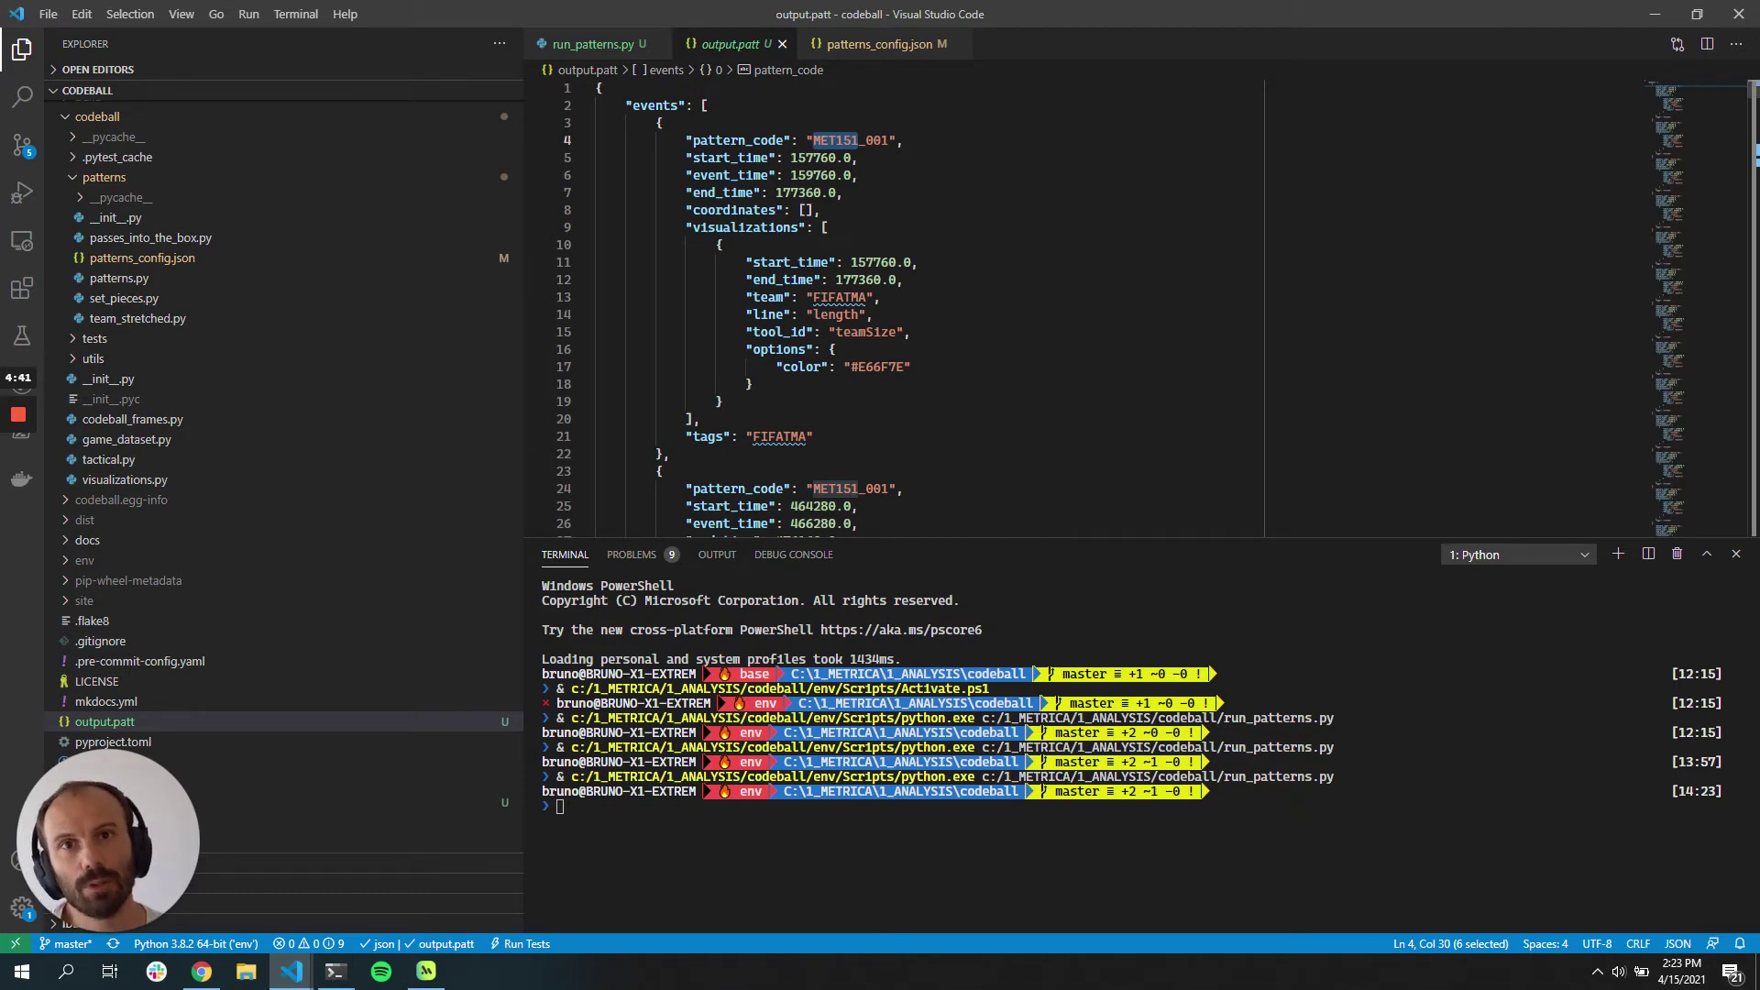
Step: Cancel User Settings and apply the Sample Game 3 key via the gear menu's Add Key
click(207, 967)
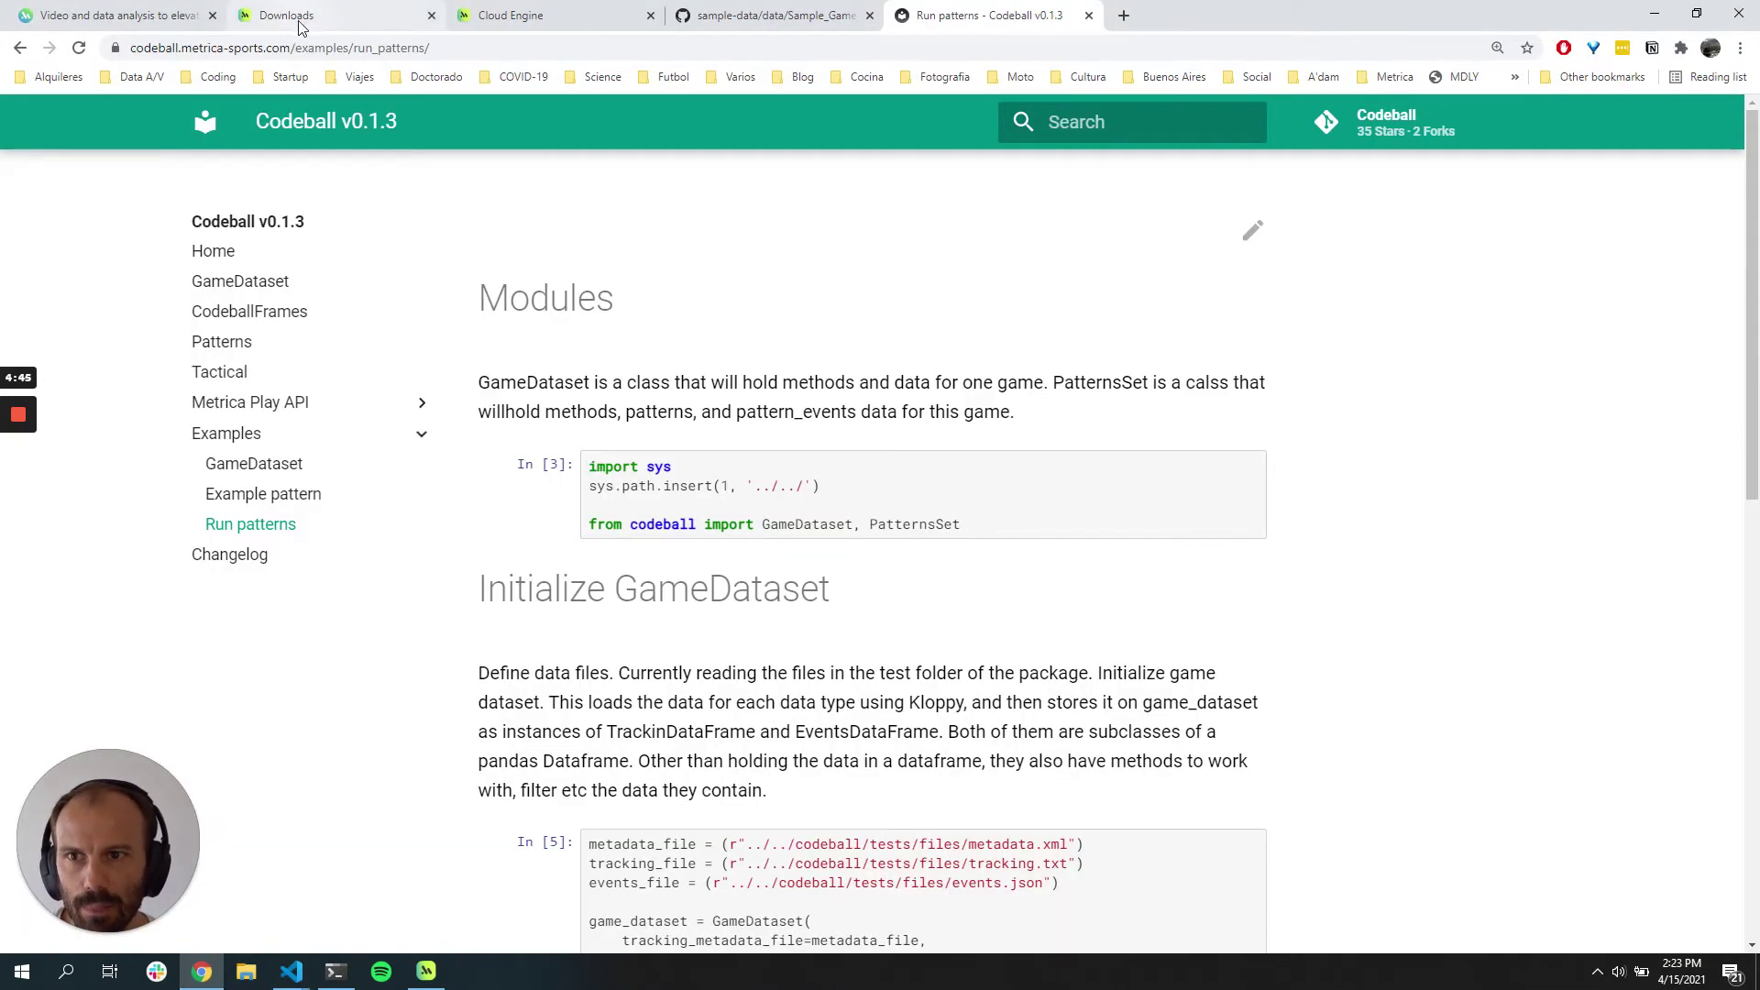
click(504, 11)
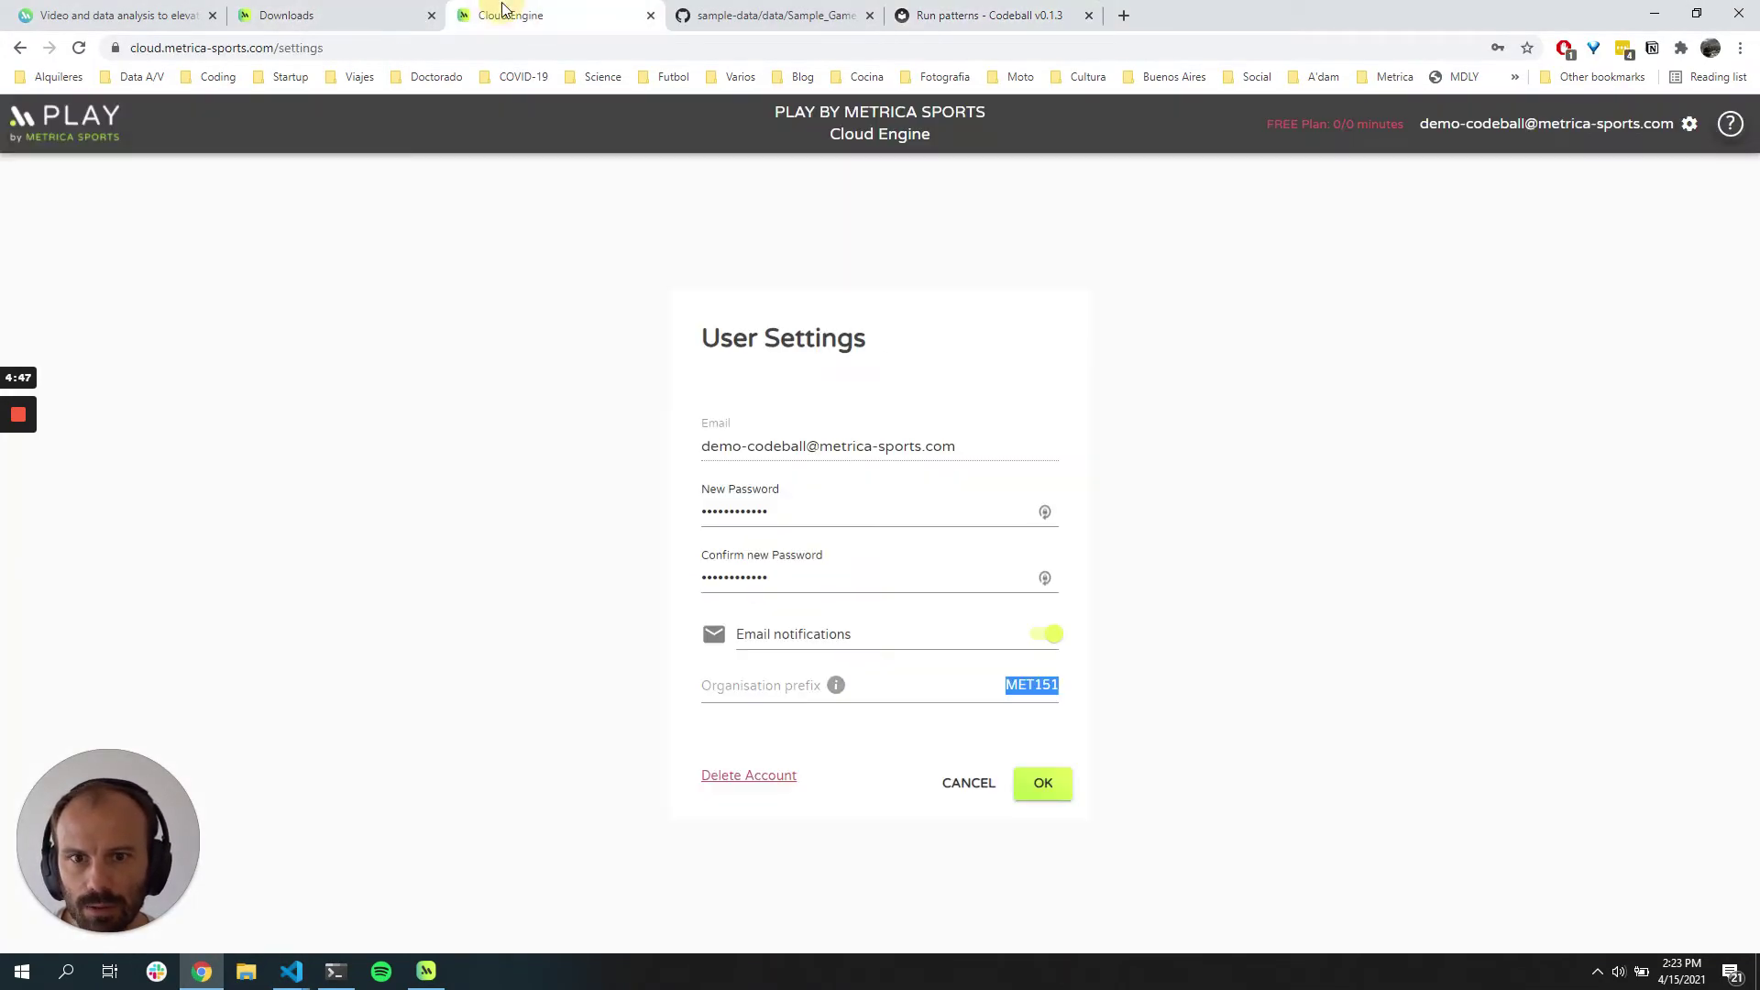
click(962, 784)
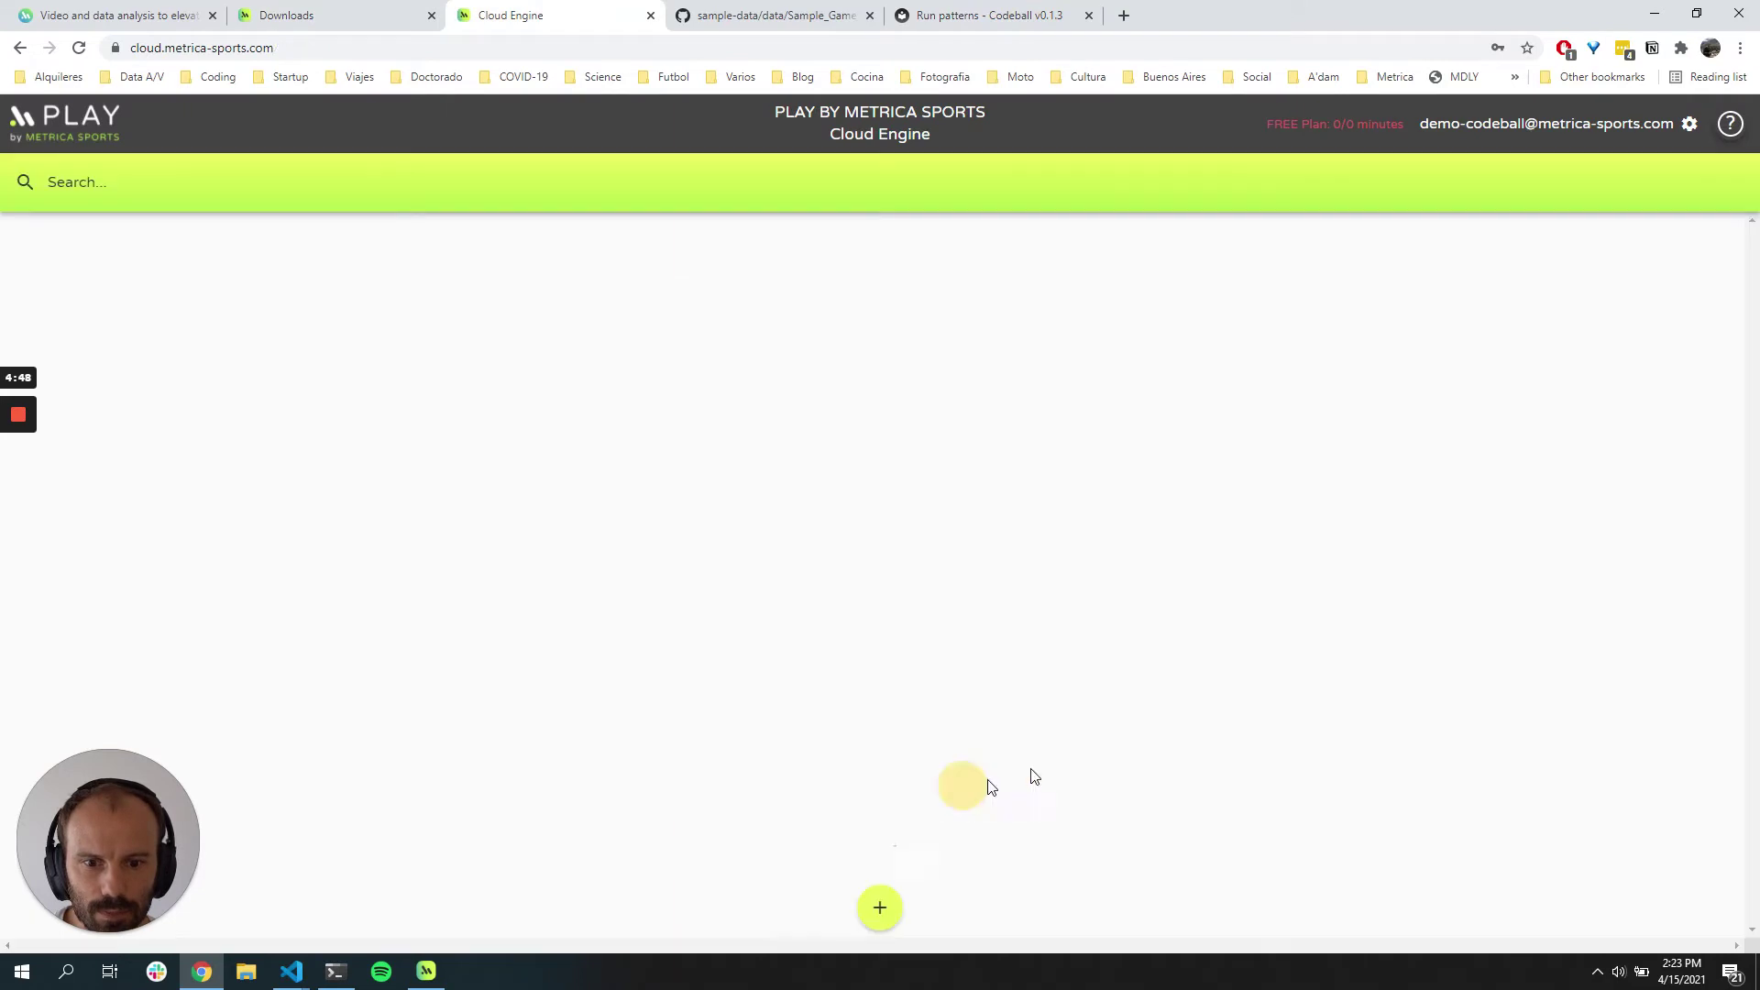
click(1692, 125)
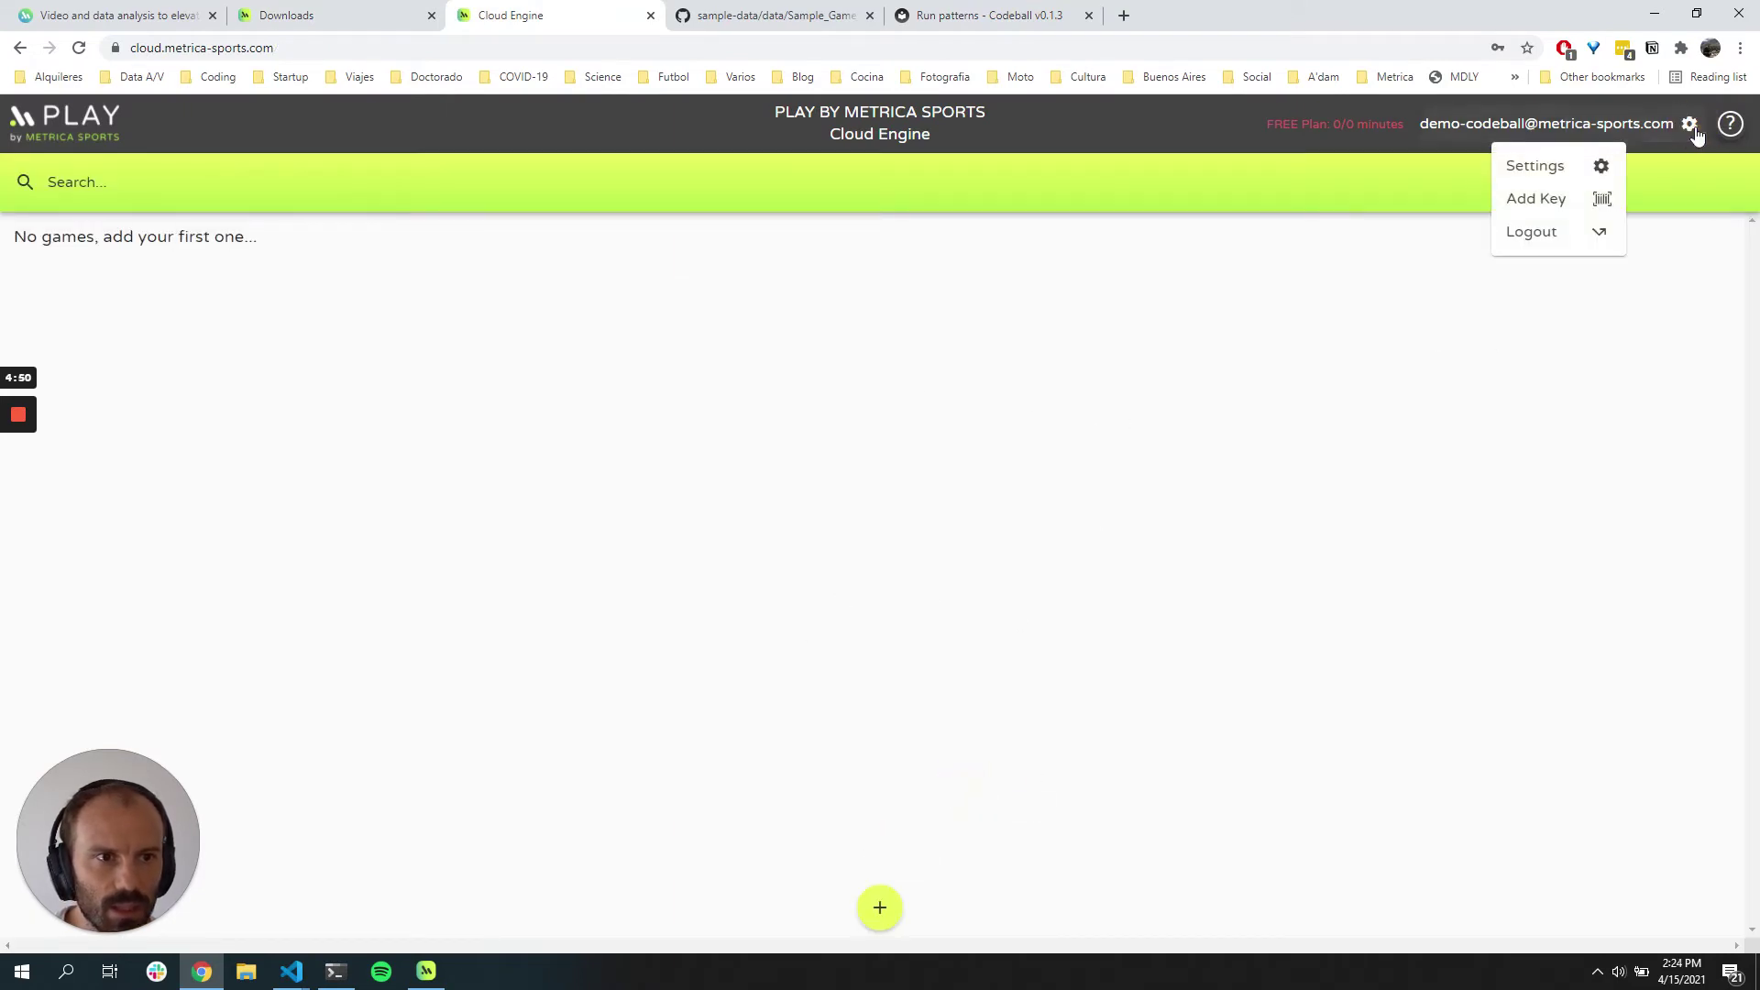
click(1599, 198)
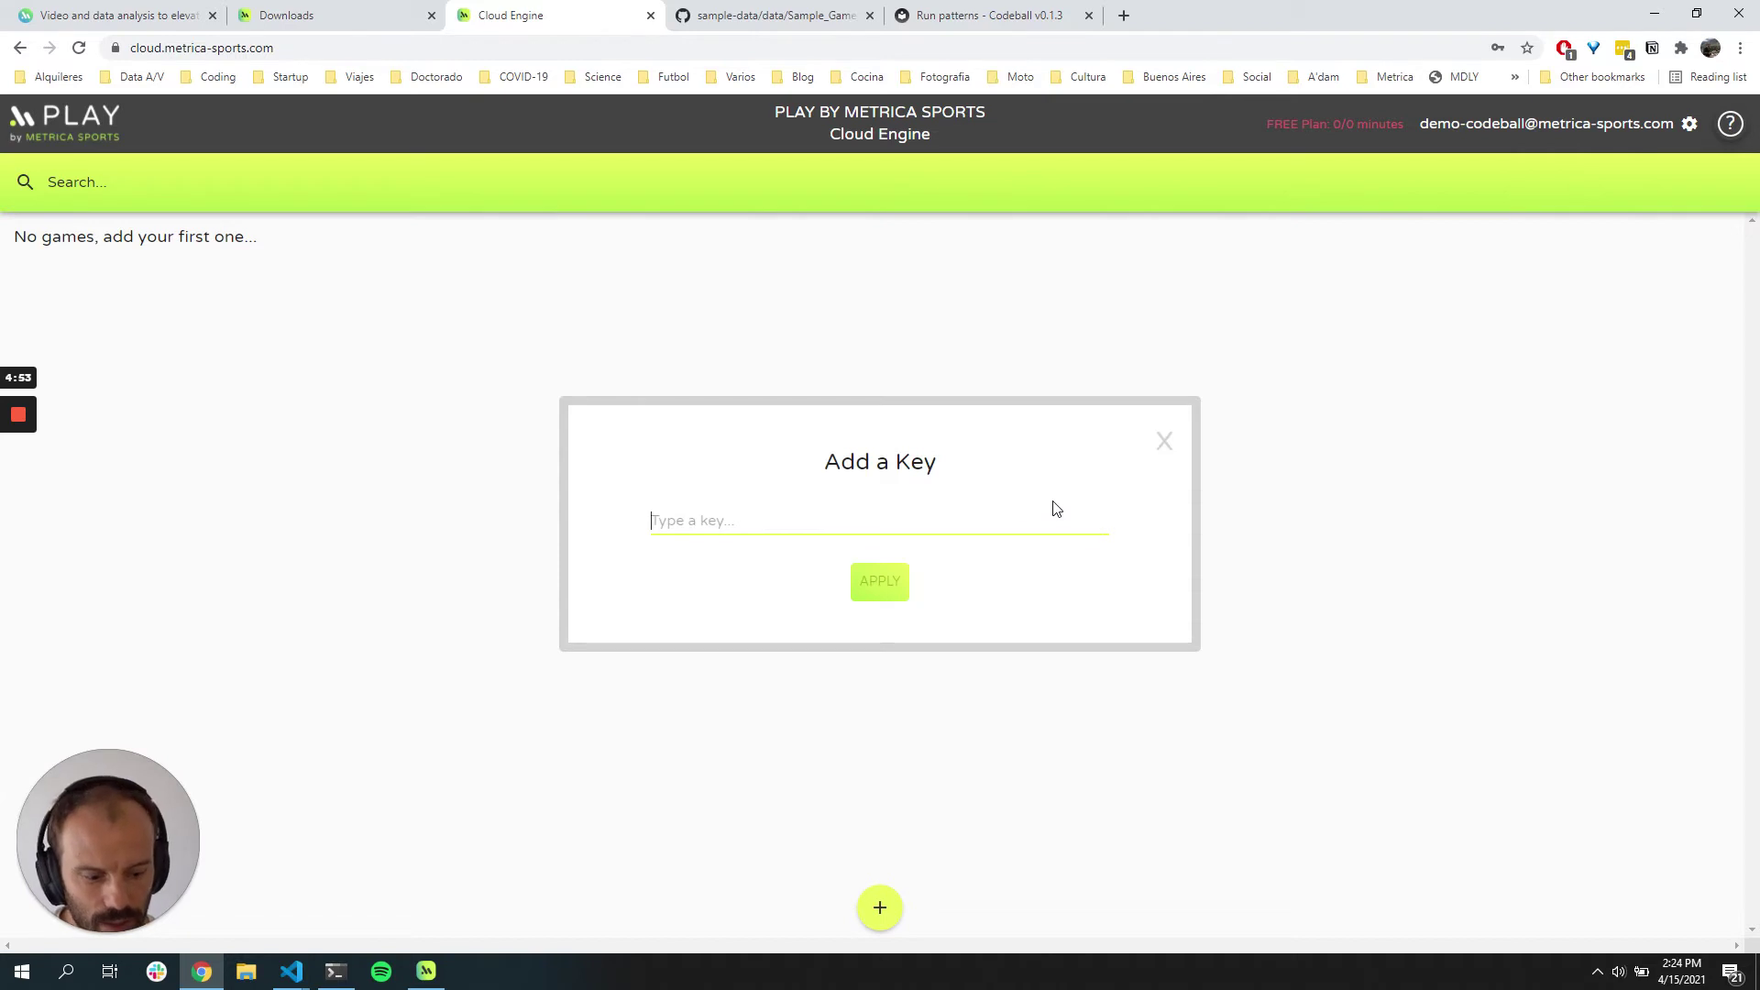
text(SAMP)
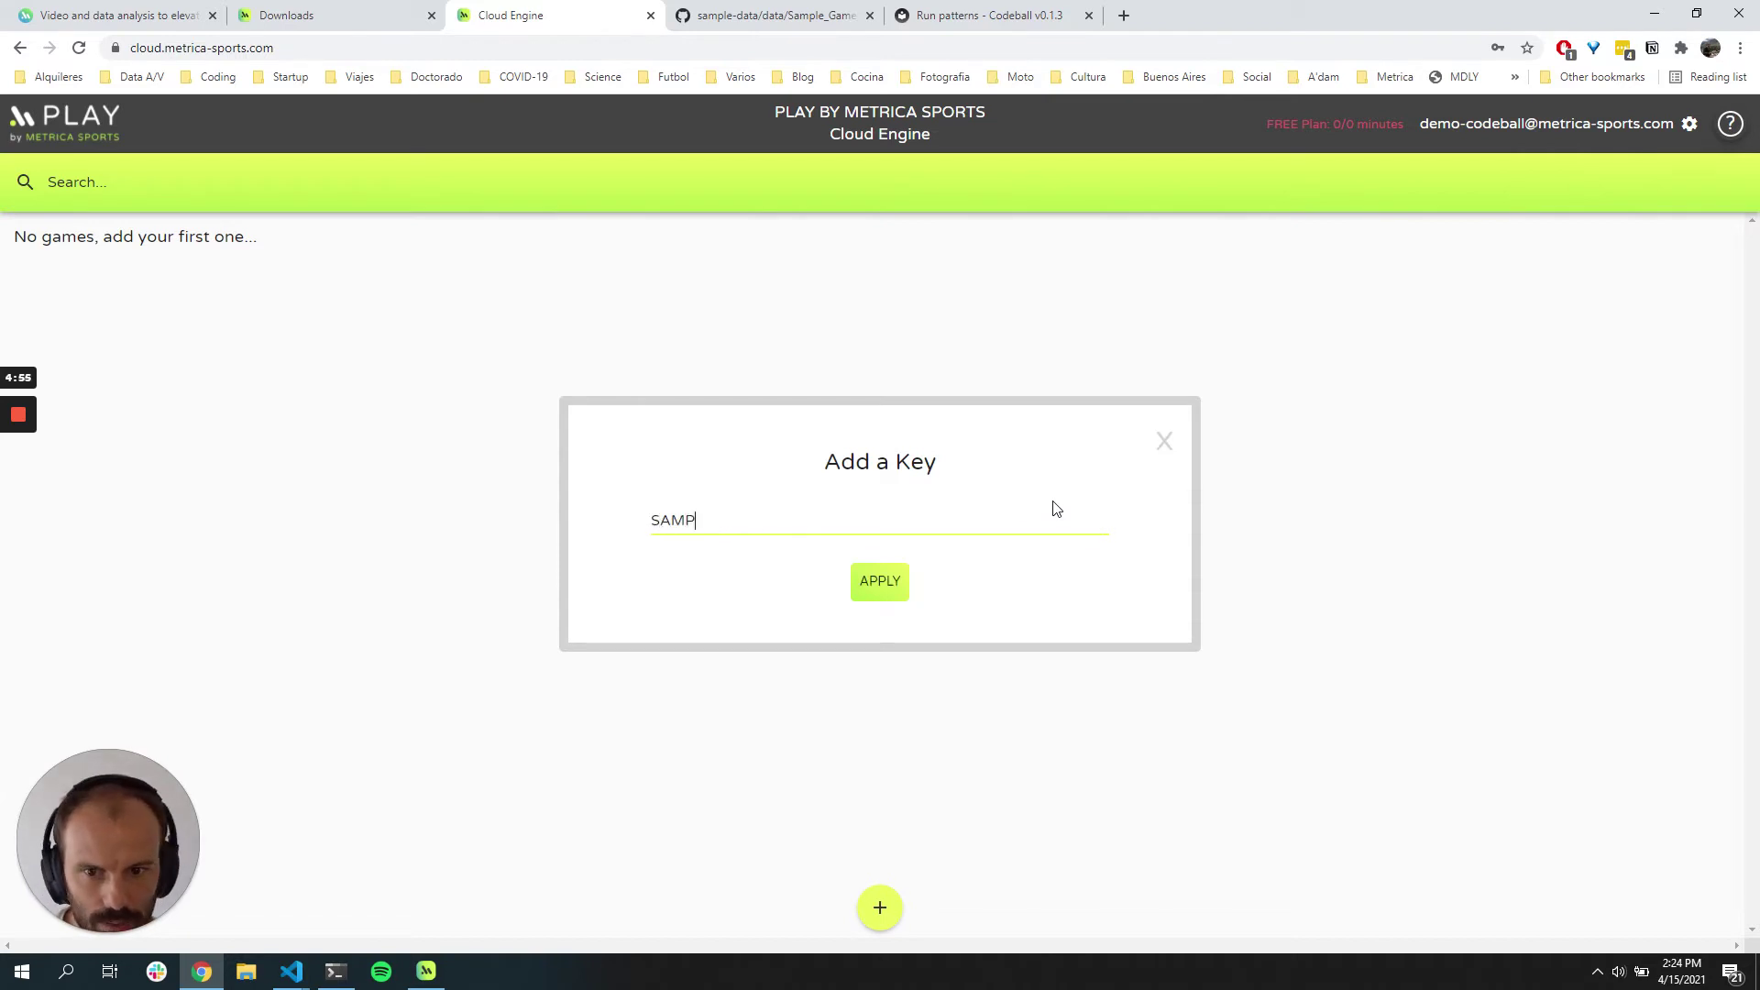
text(LEGAME3)
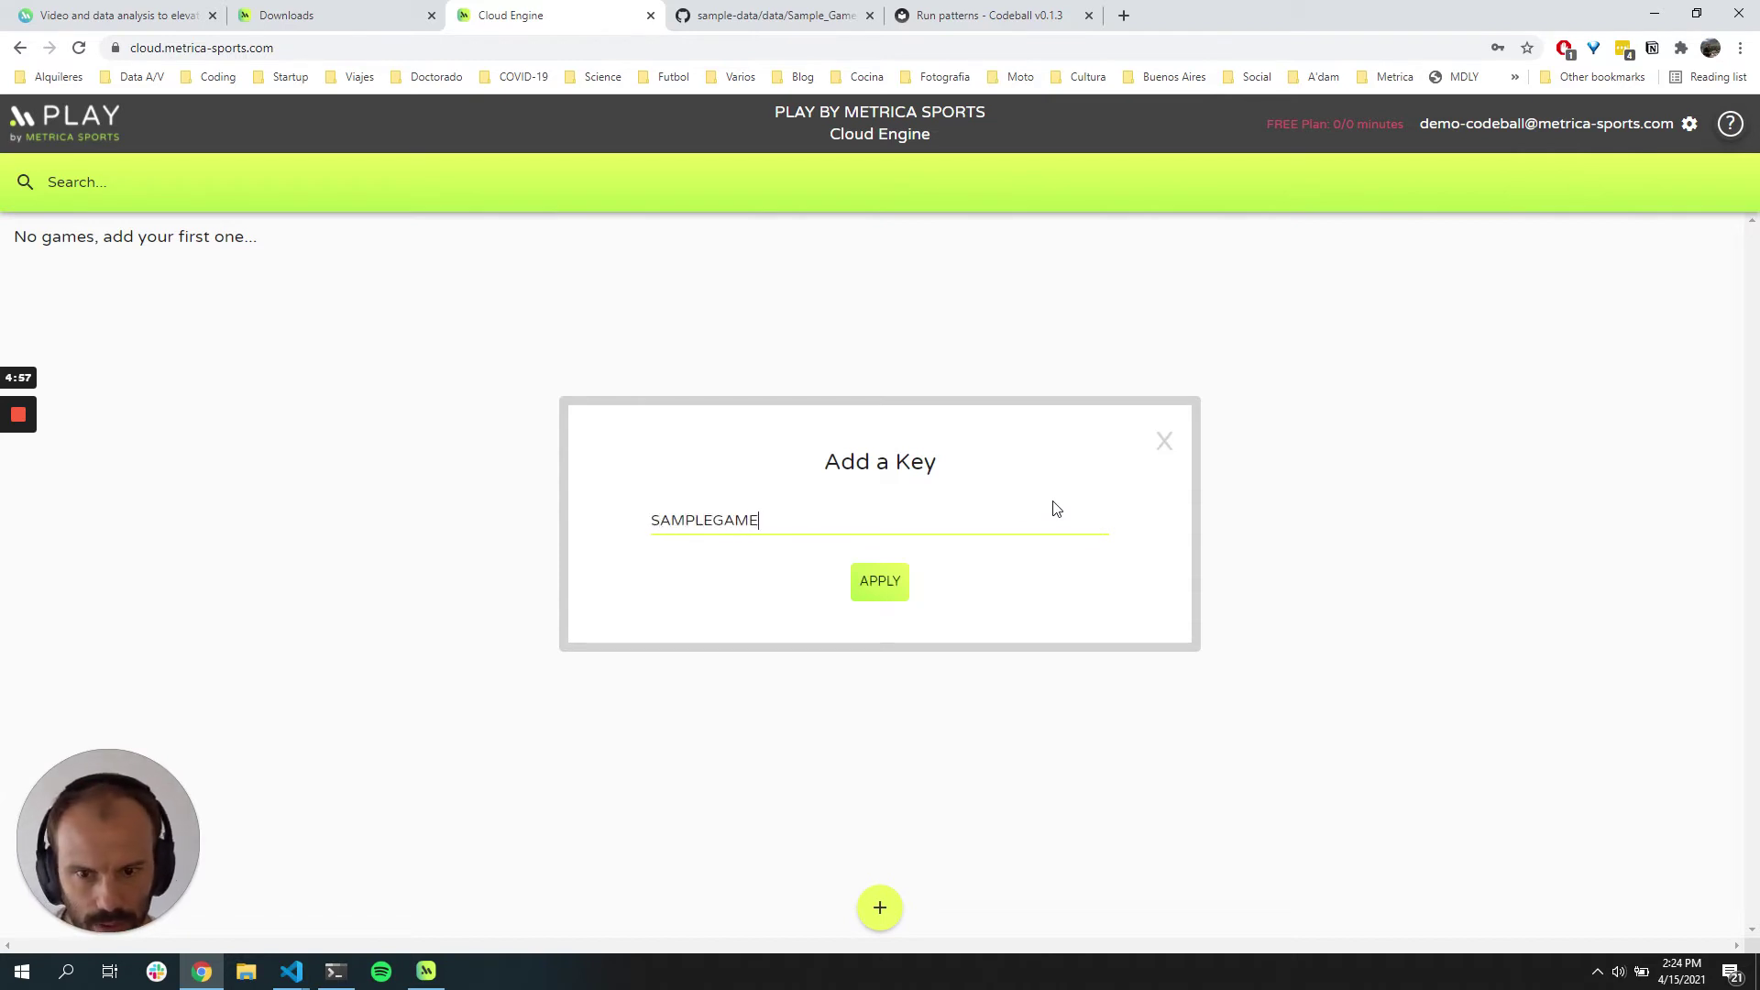
click(901, 579)
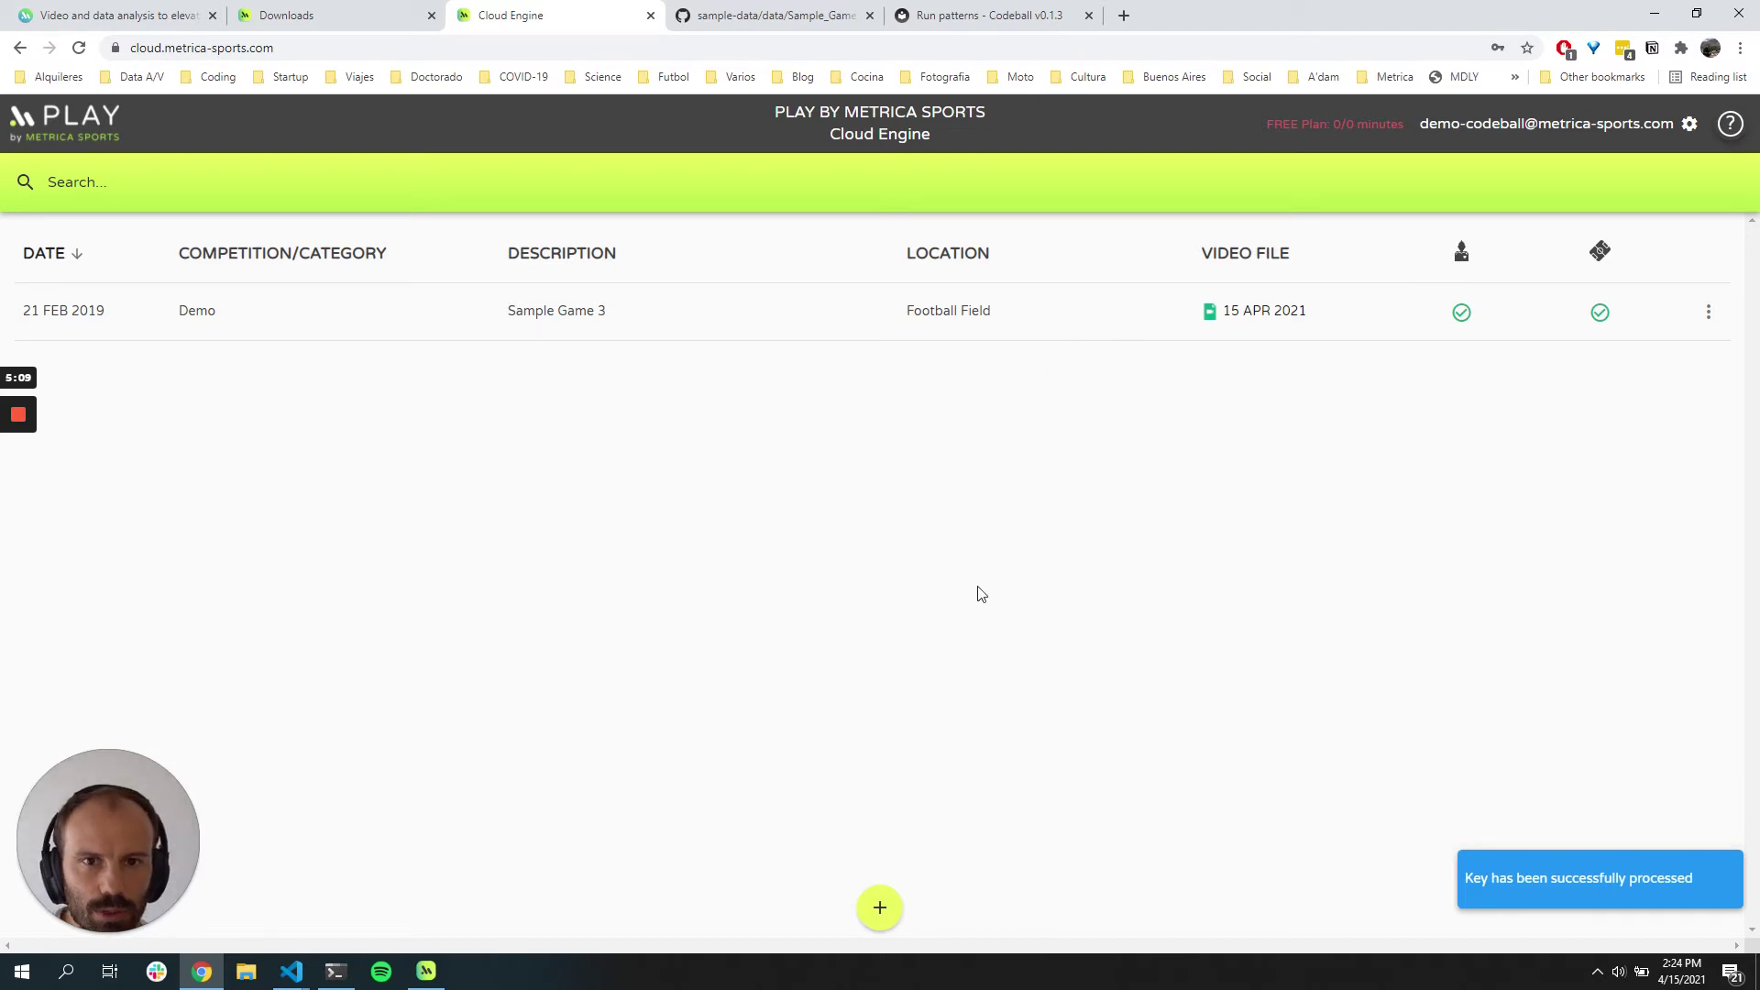
Step: Upload output.patt as Sample Game 3's custom pattern file, retrying once, then close the actions list
click(1710, 314)
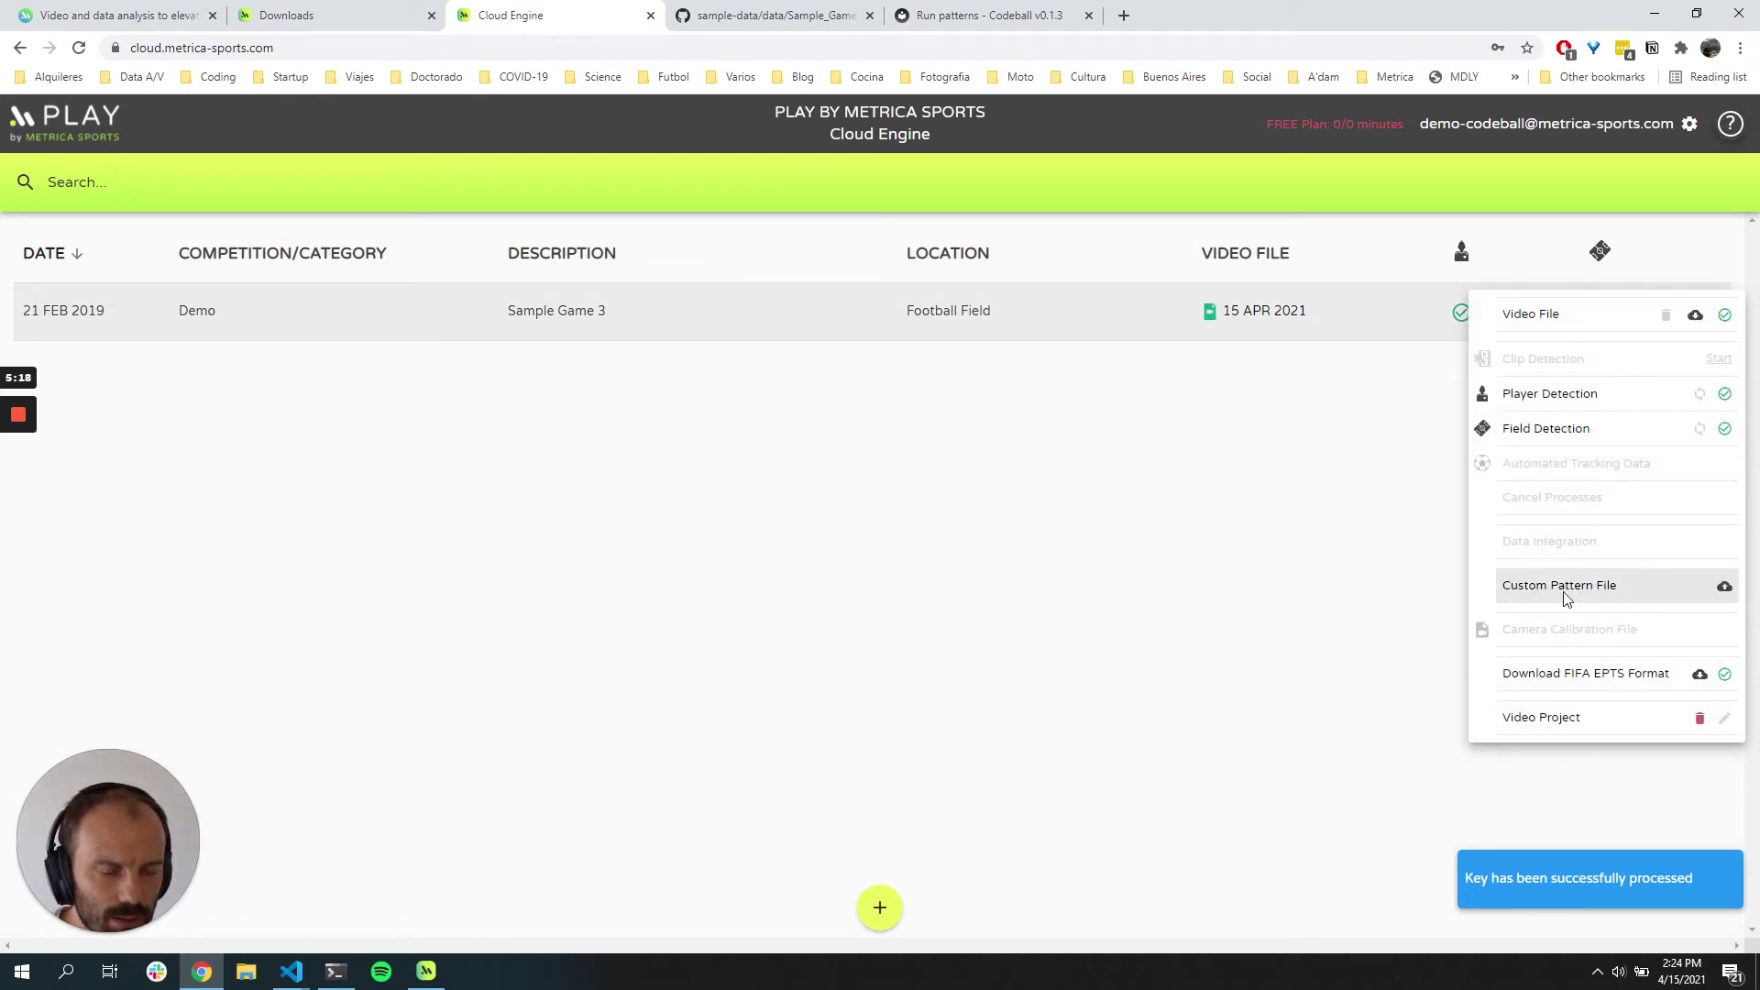
click(1725, 585)
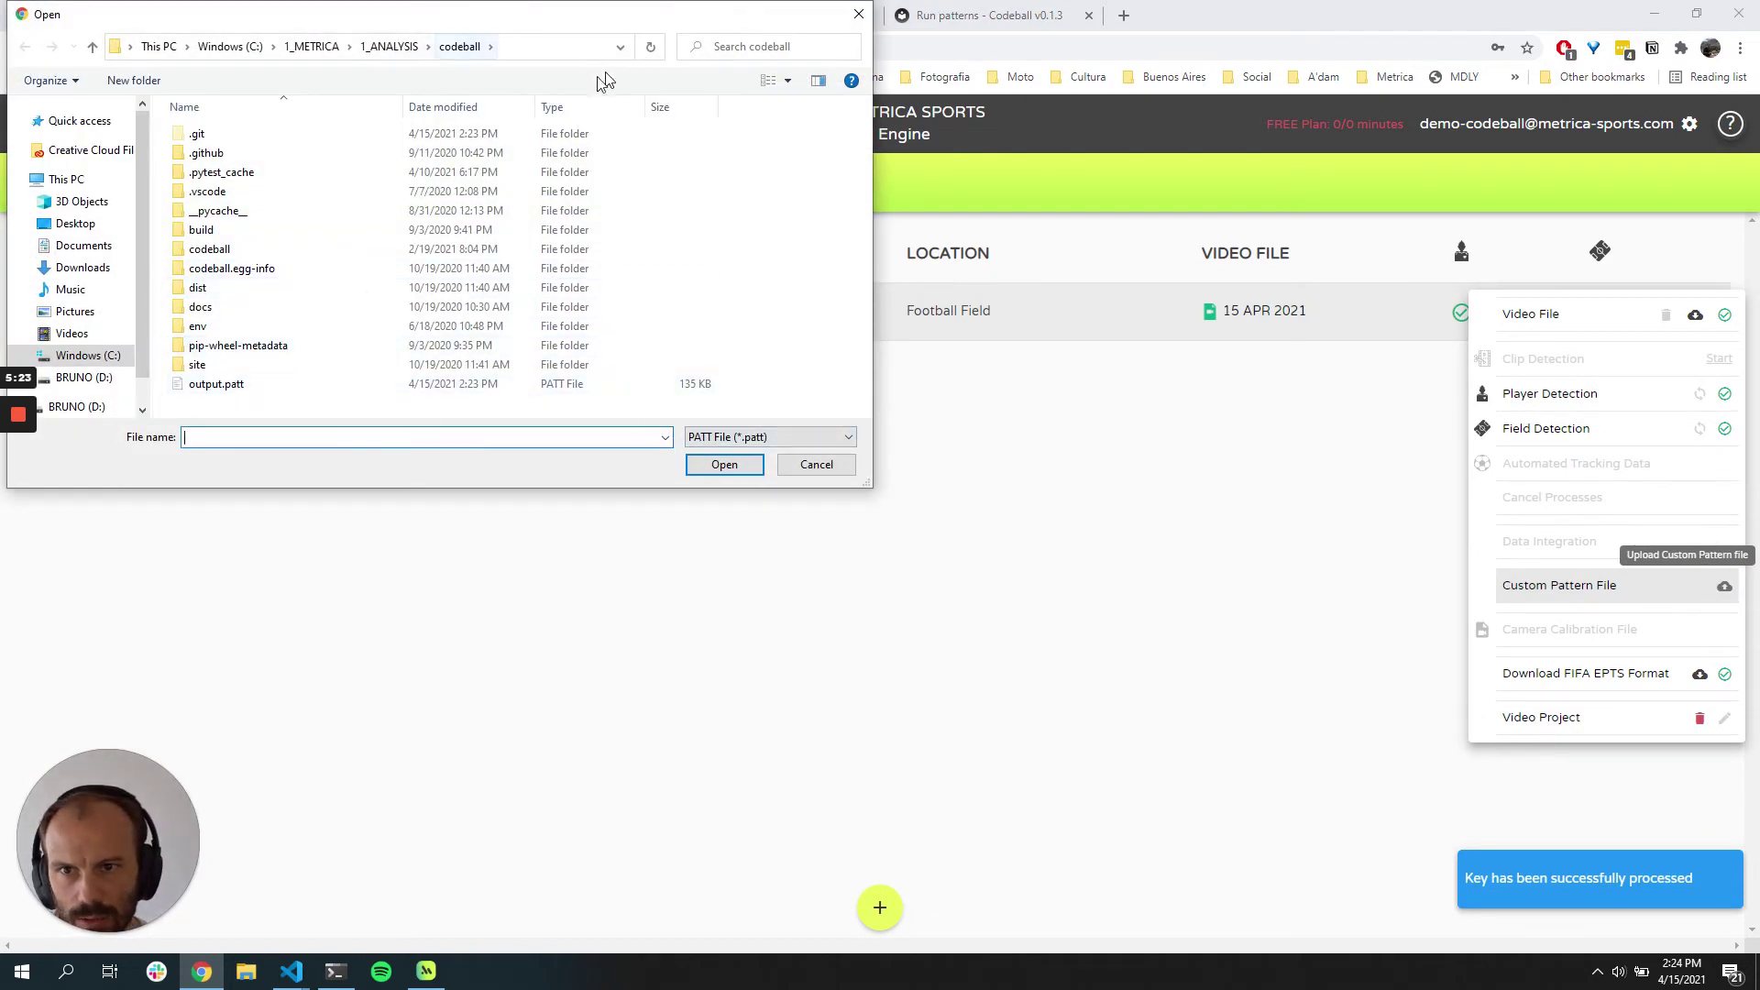
double_click(246, 385)
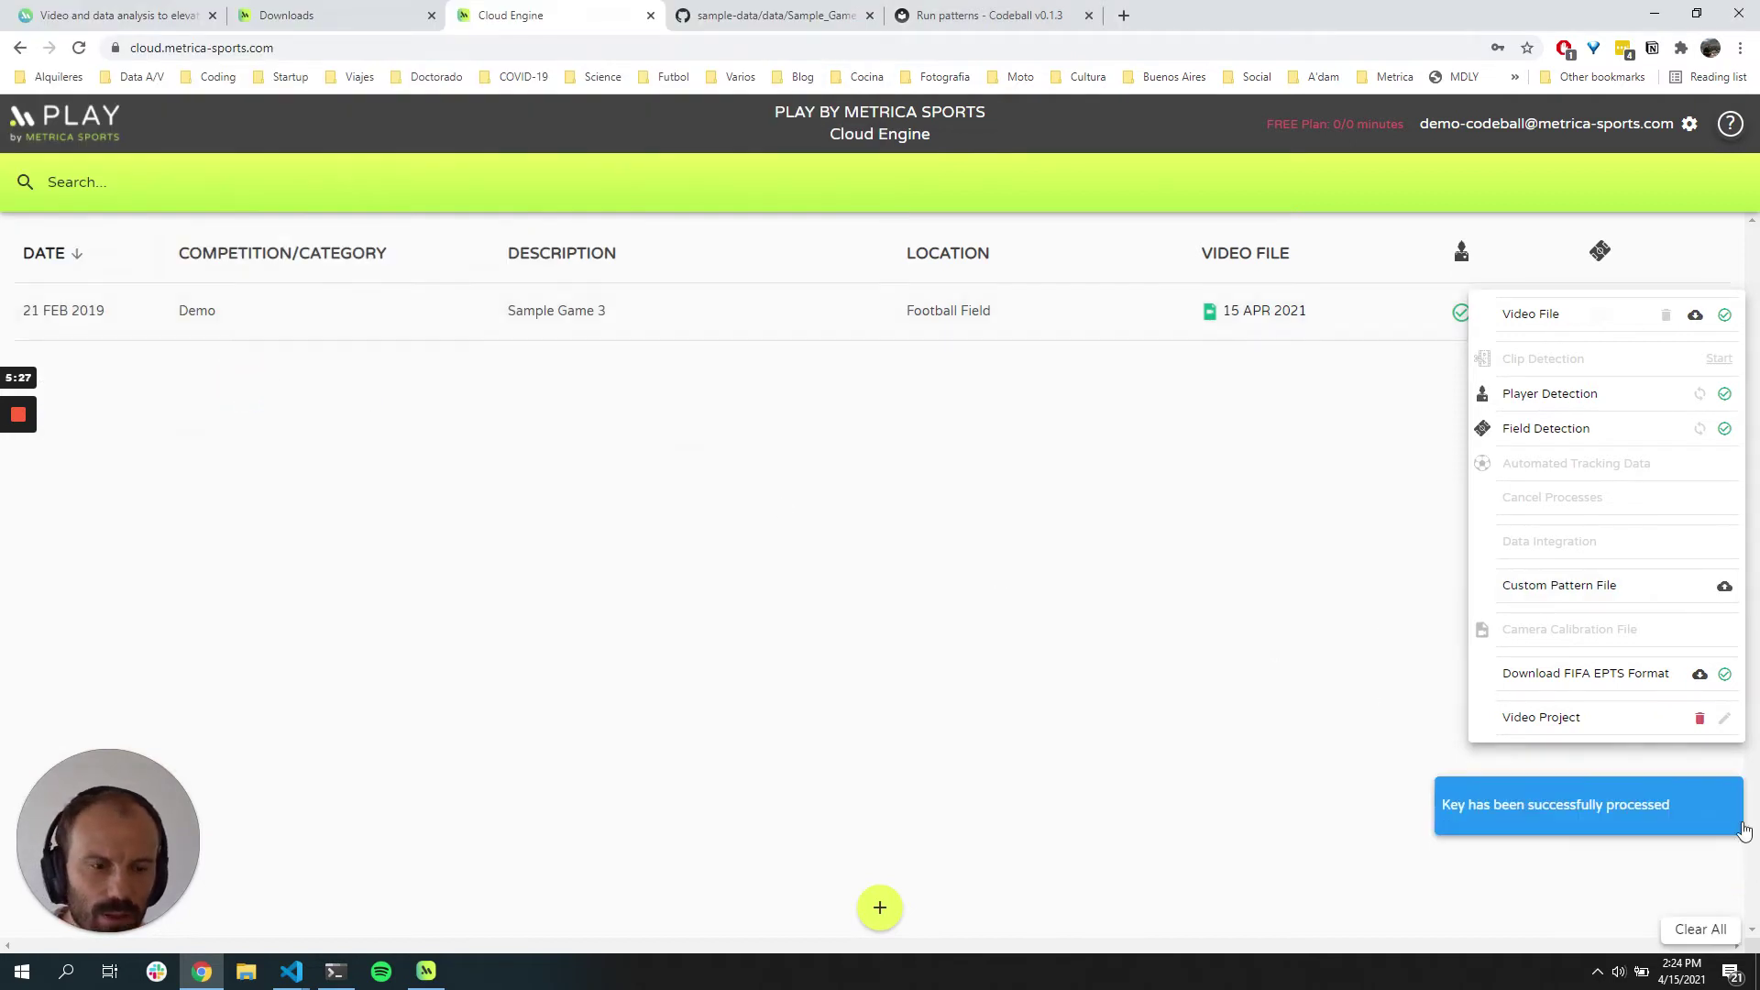
click(1728, 930)
click(1708, 311)
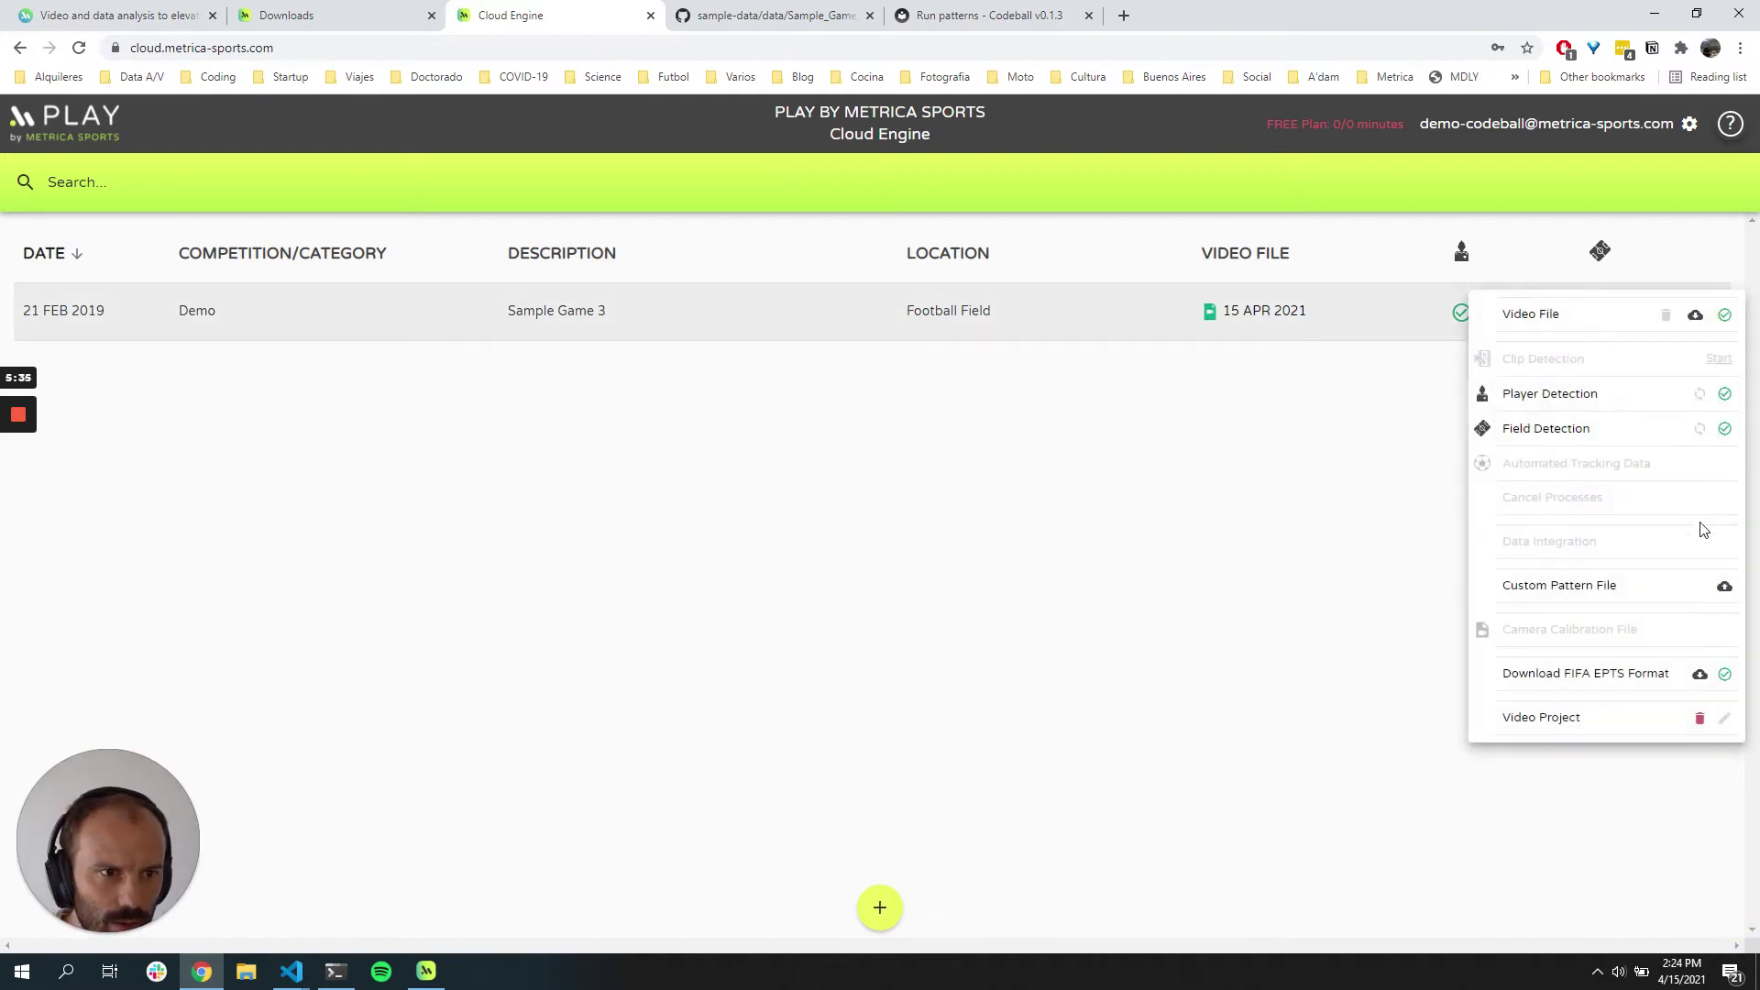
click(1724, 586)
double_click(223, 383)
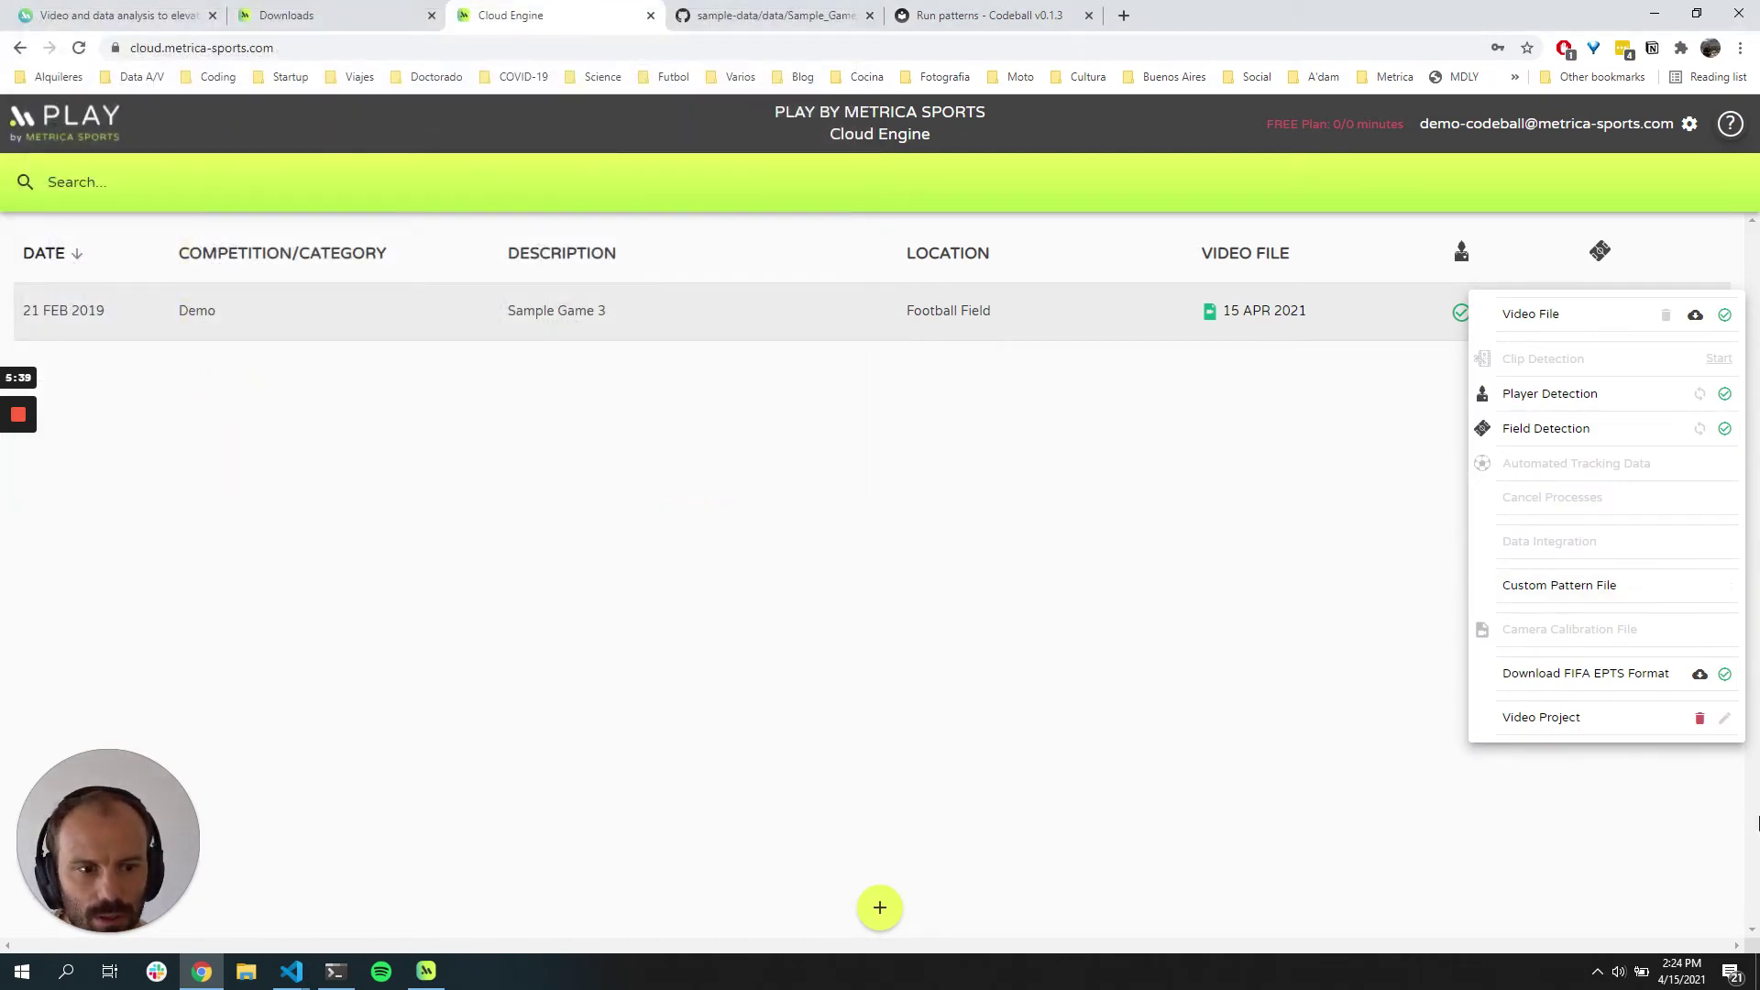
click(1419, 669)
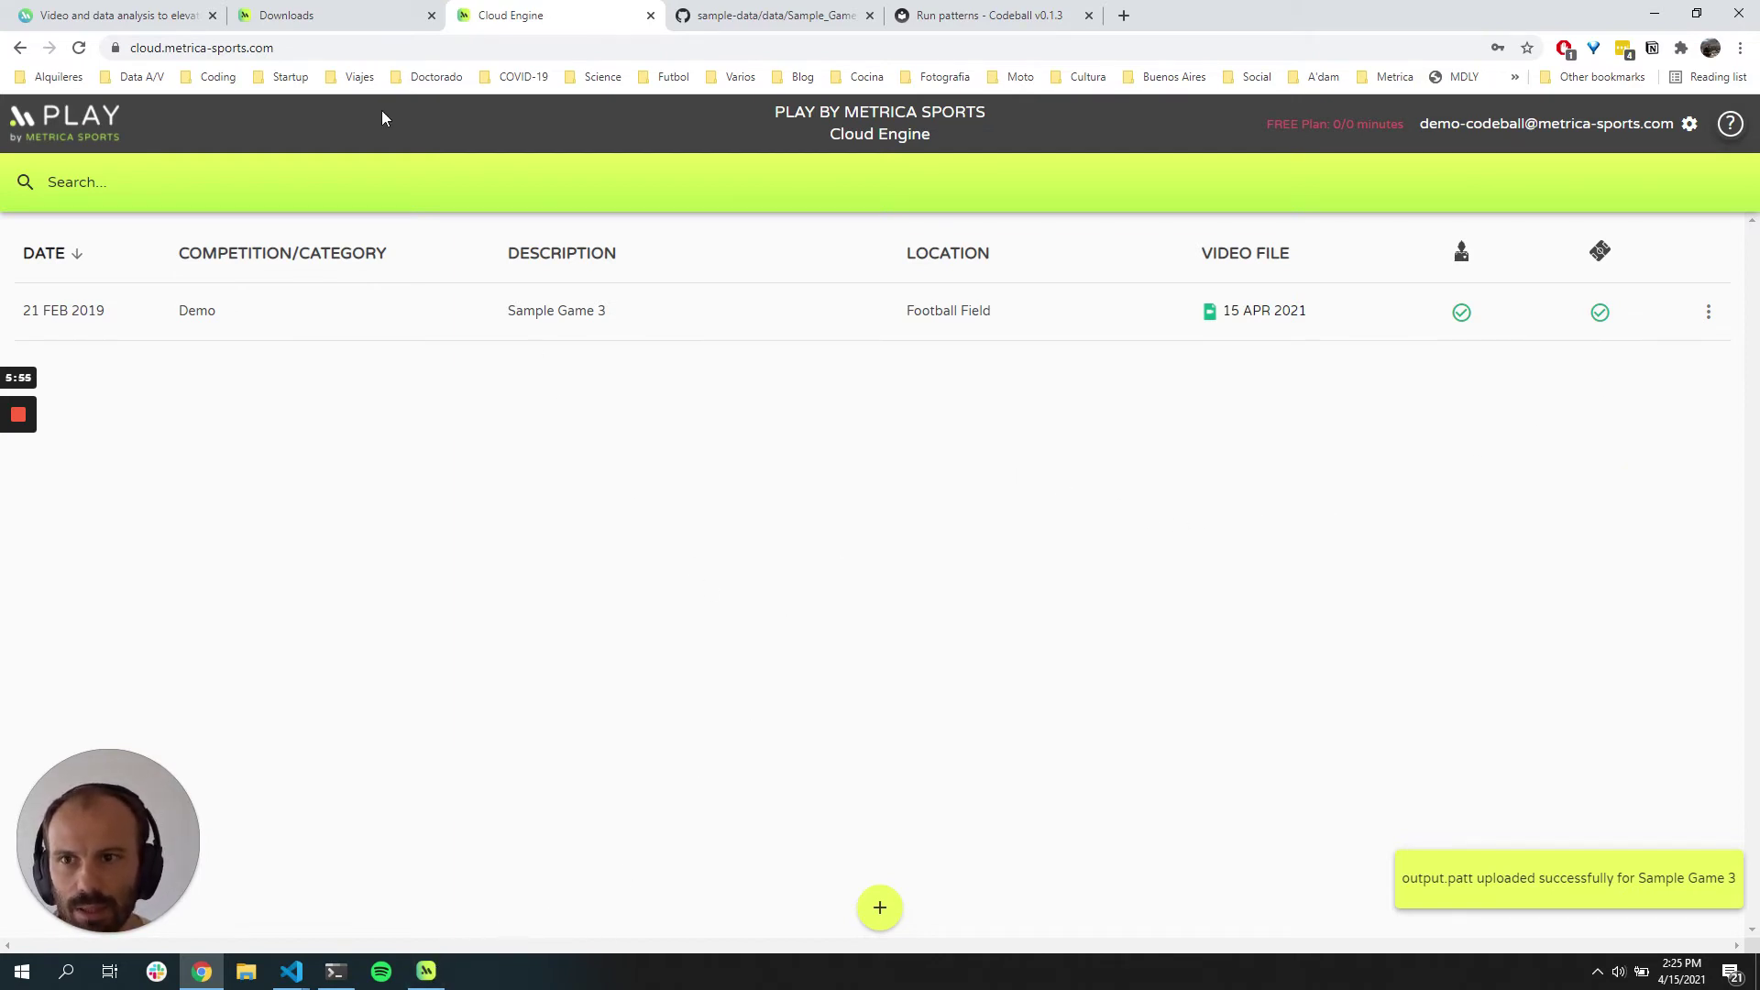
Step: In the PLAY app, enter the demo account's e-mail and password and submit the login
click(433, 980)
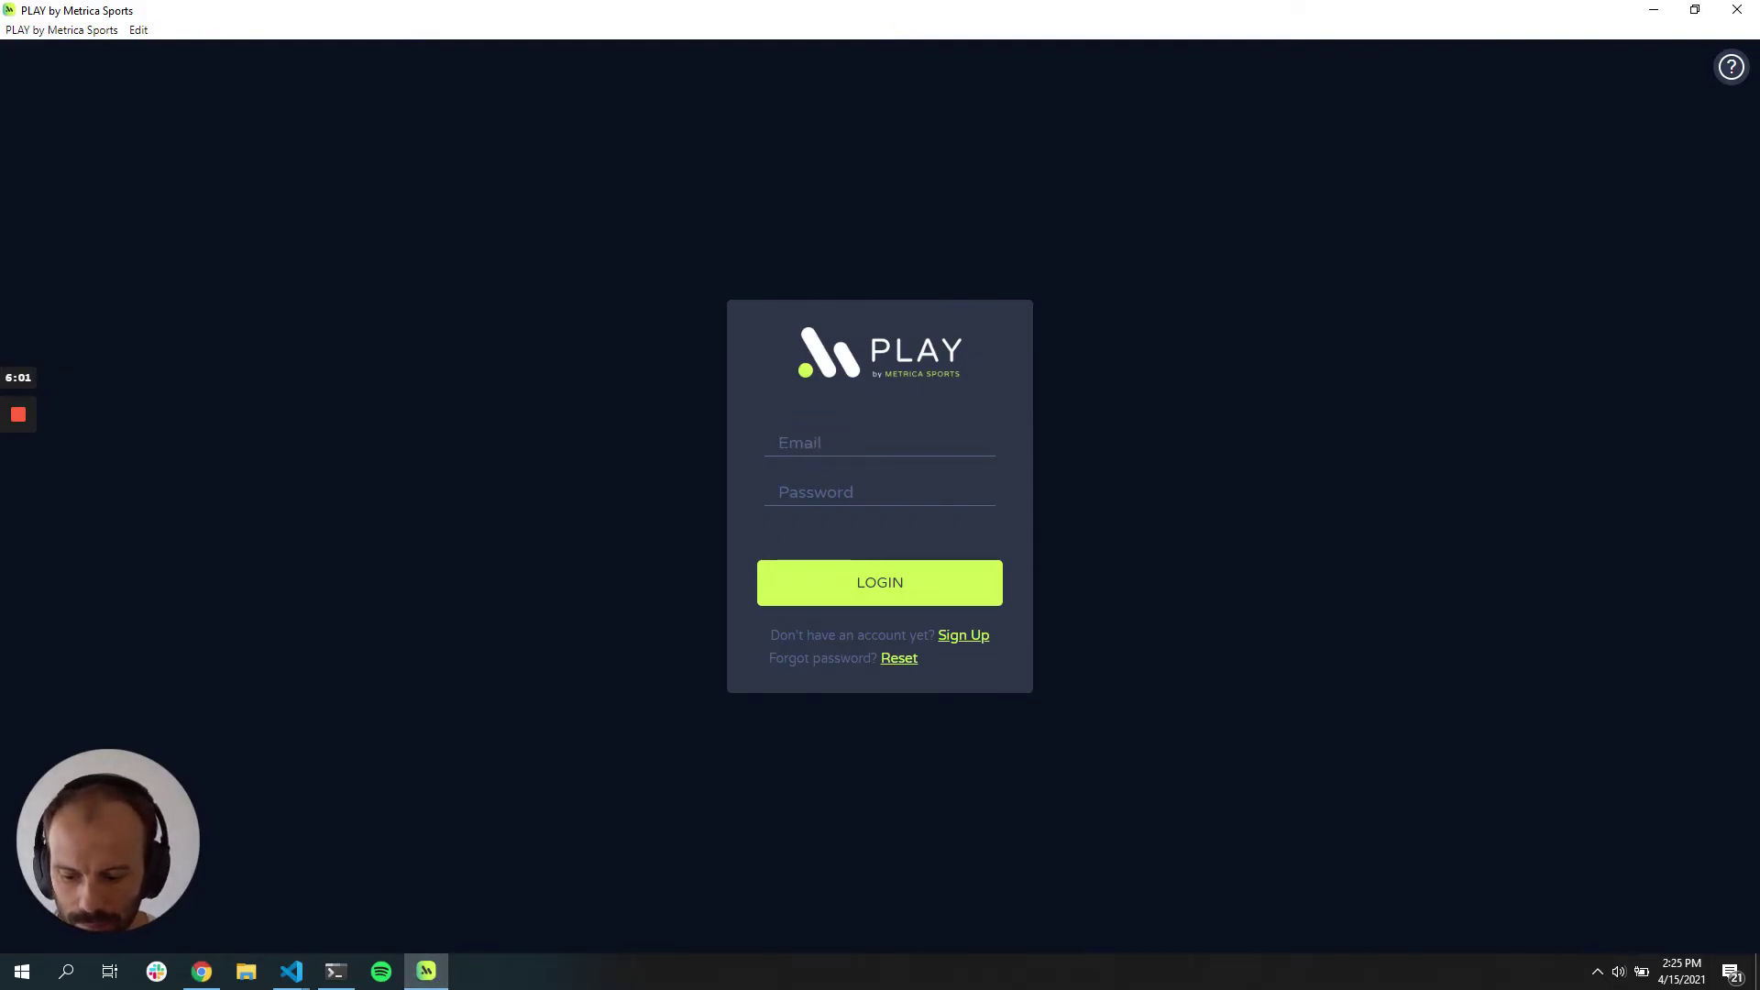
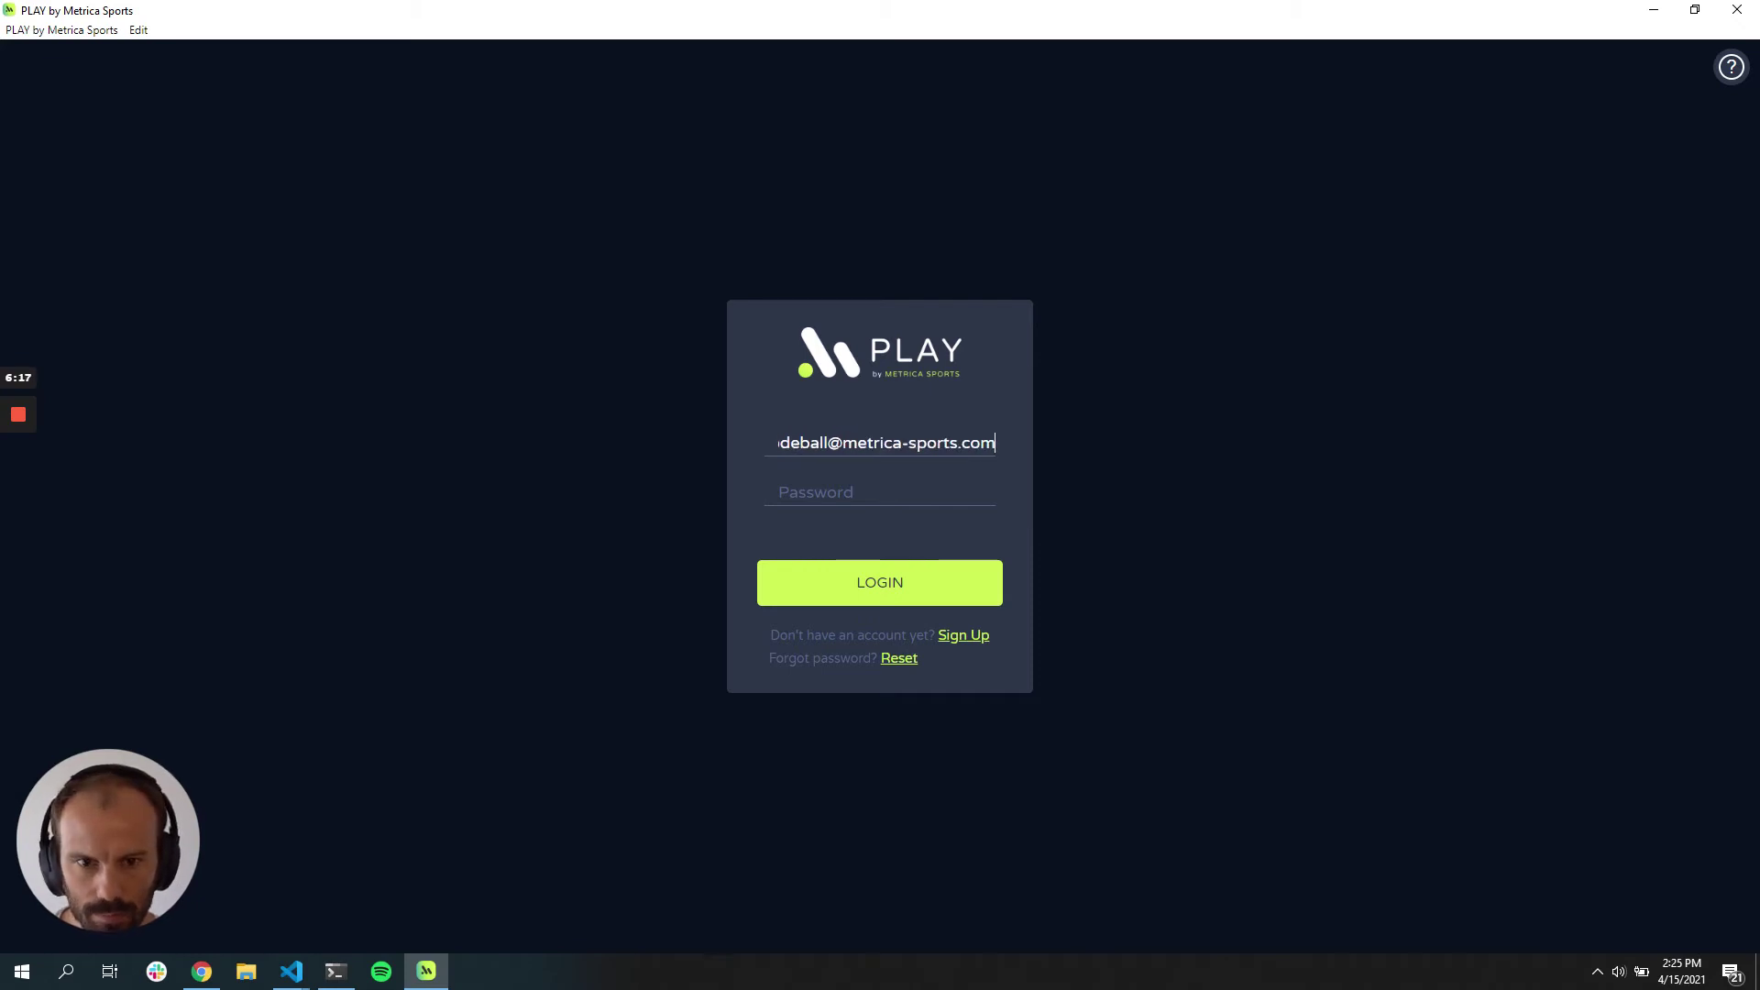
click(816, 493)
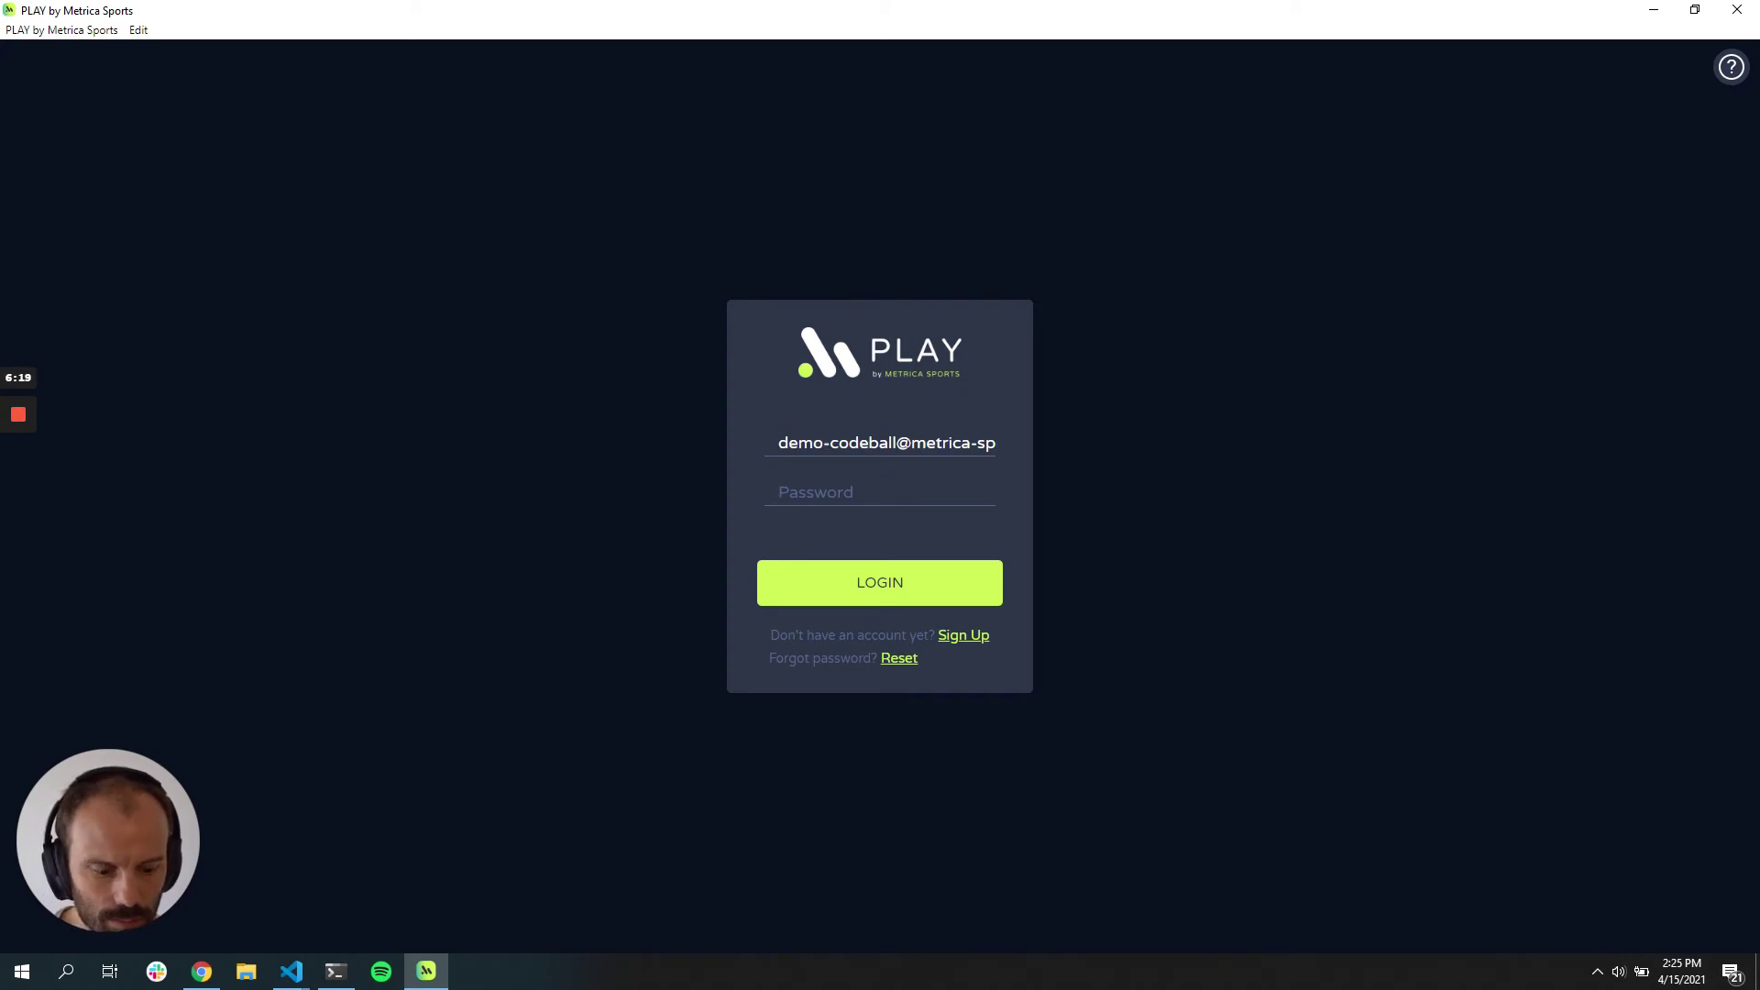
text(•)
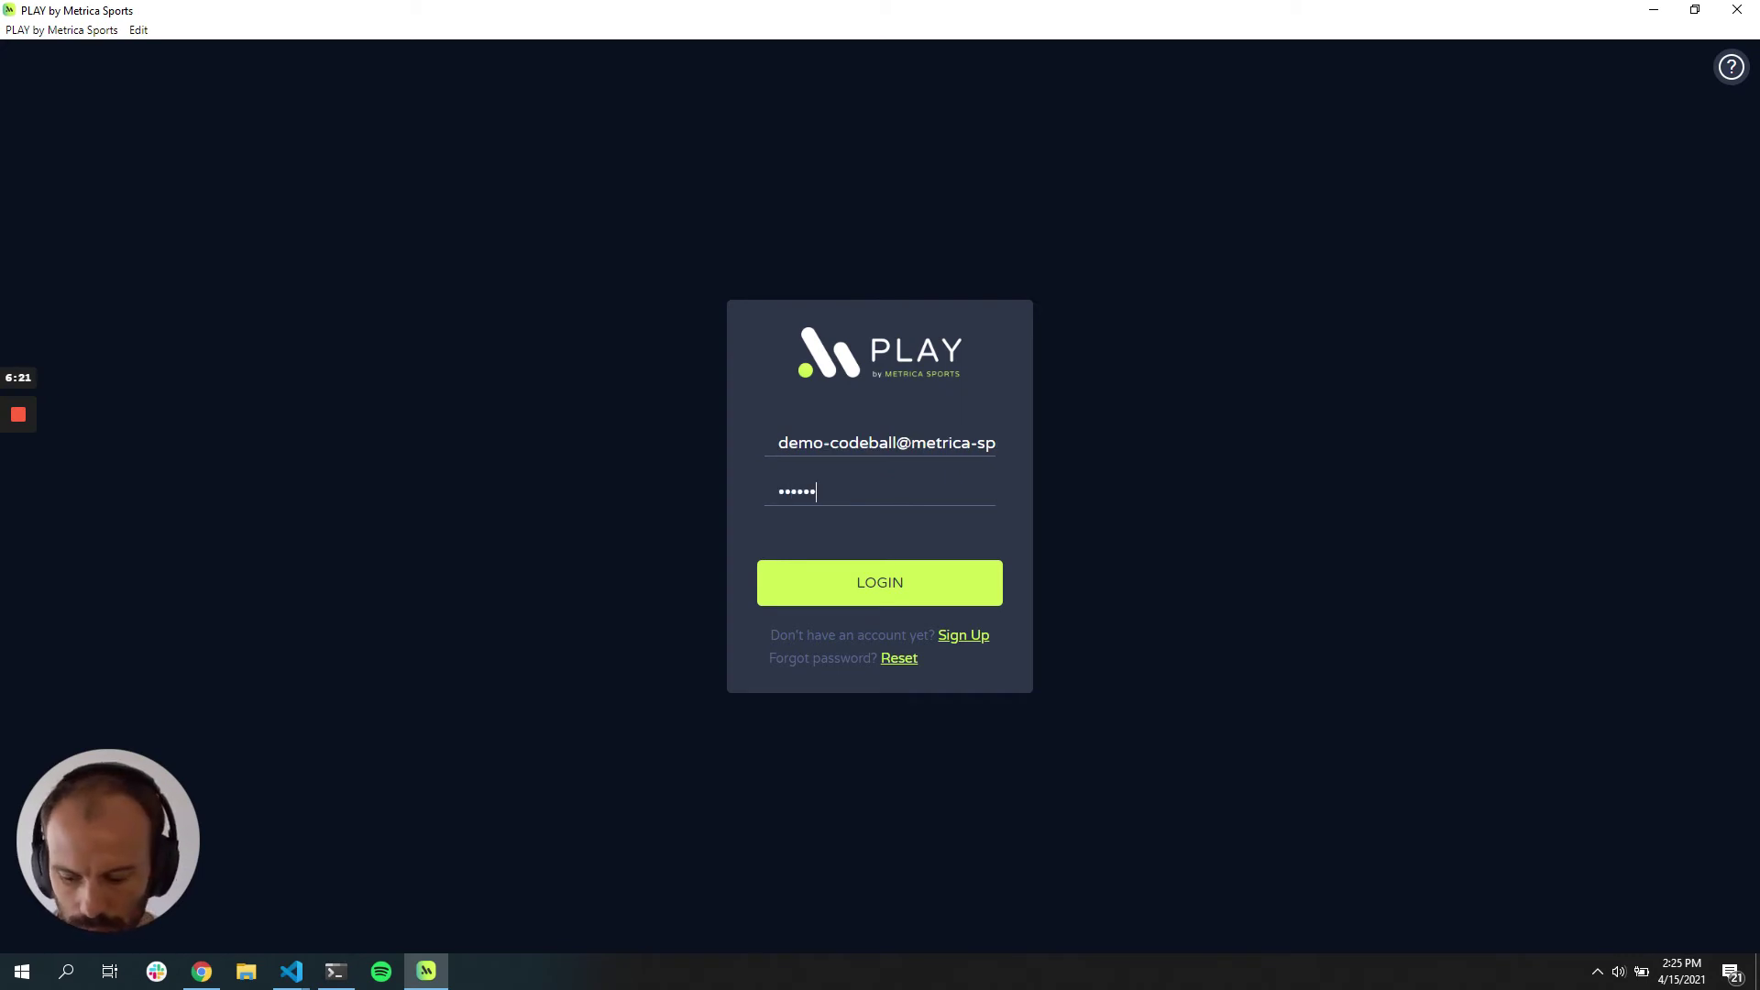
text(••••••••)
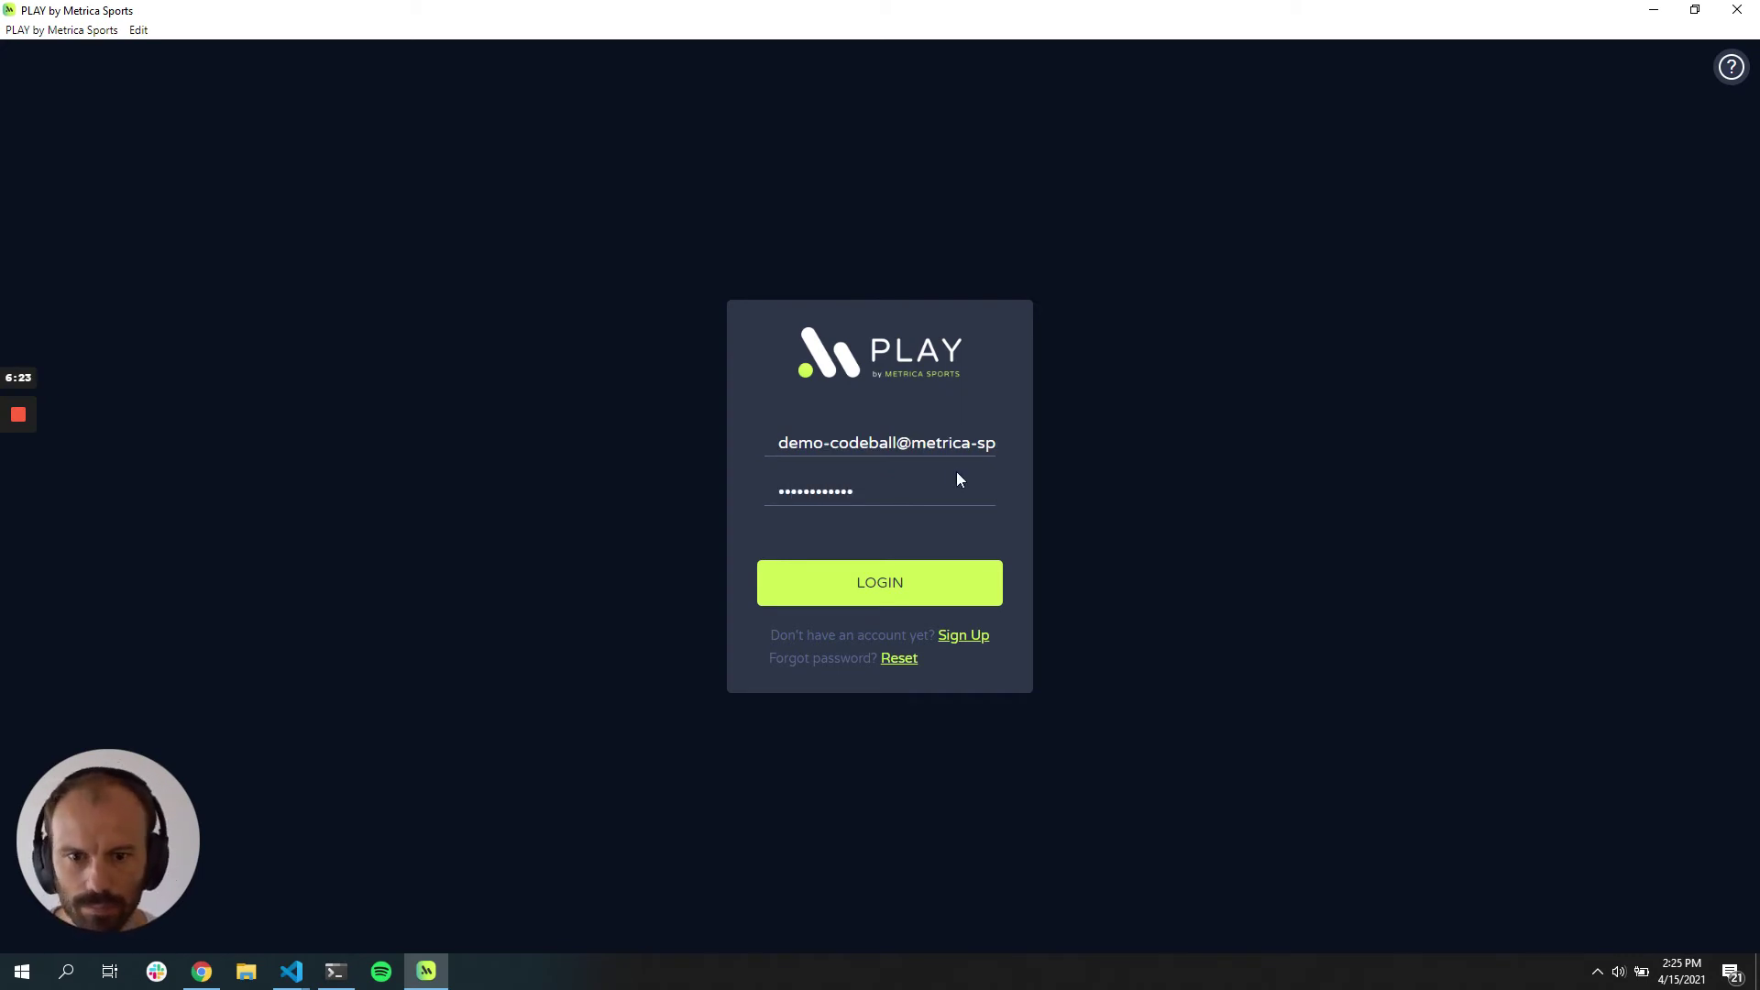
click(932, 581)
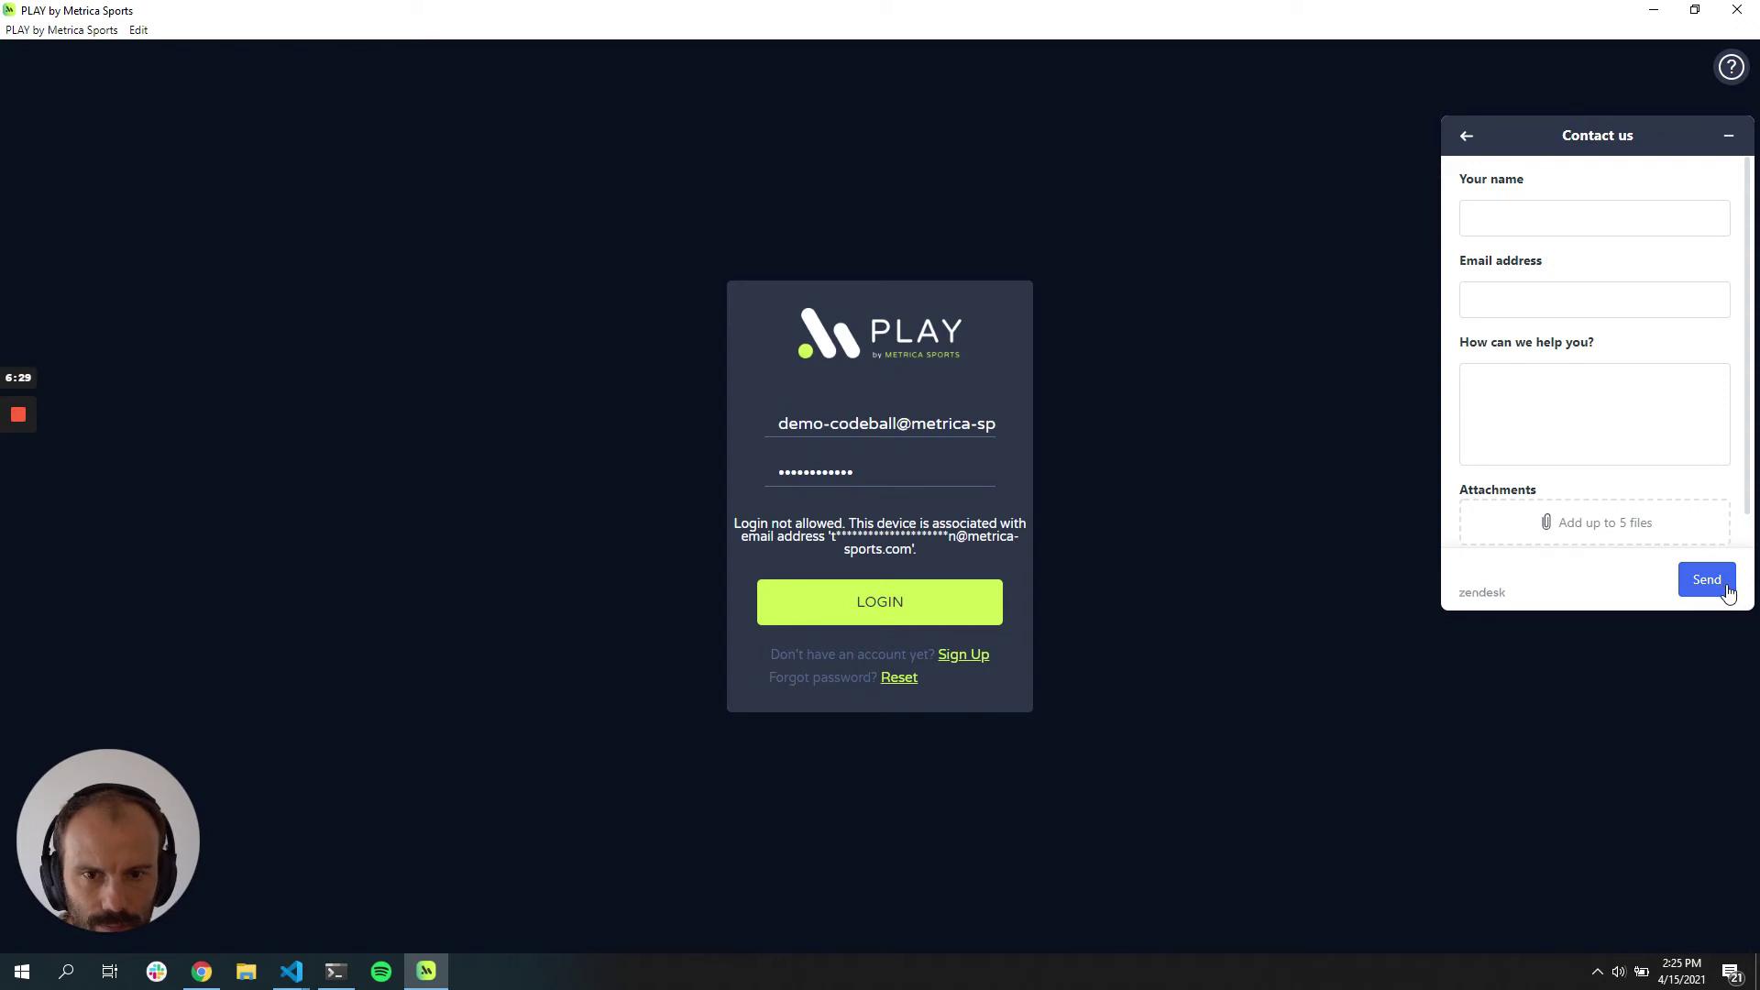
Step: After the device error, replace the e-mail with the correct account, re-enter the password and log in
click(908, 601)
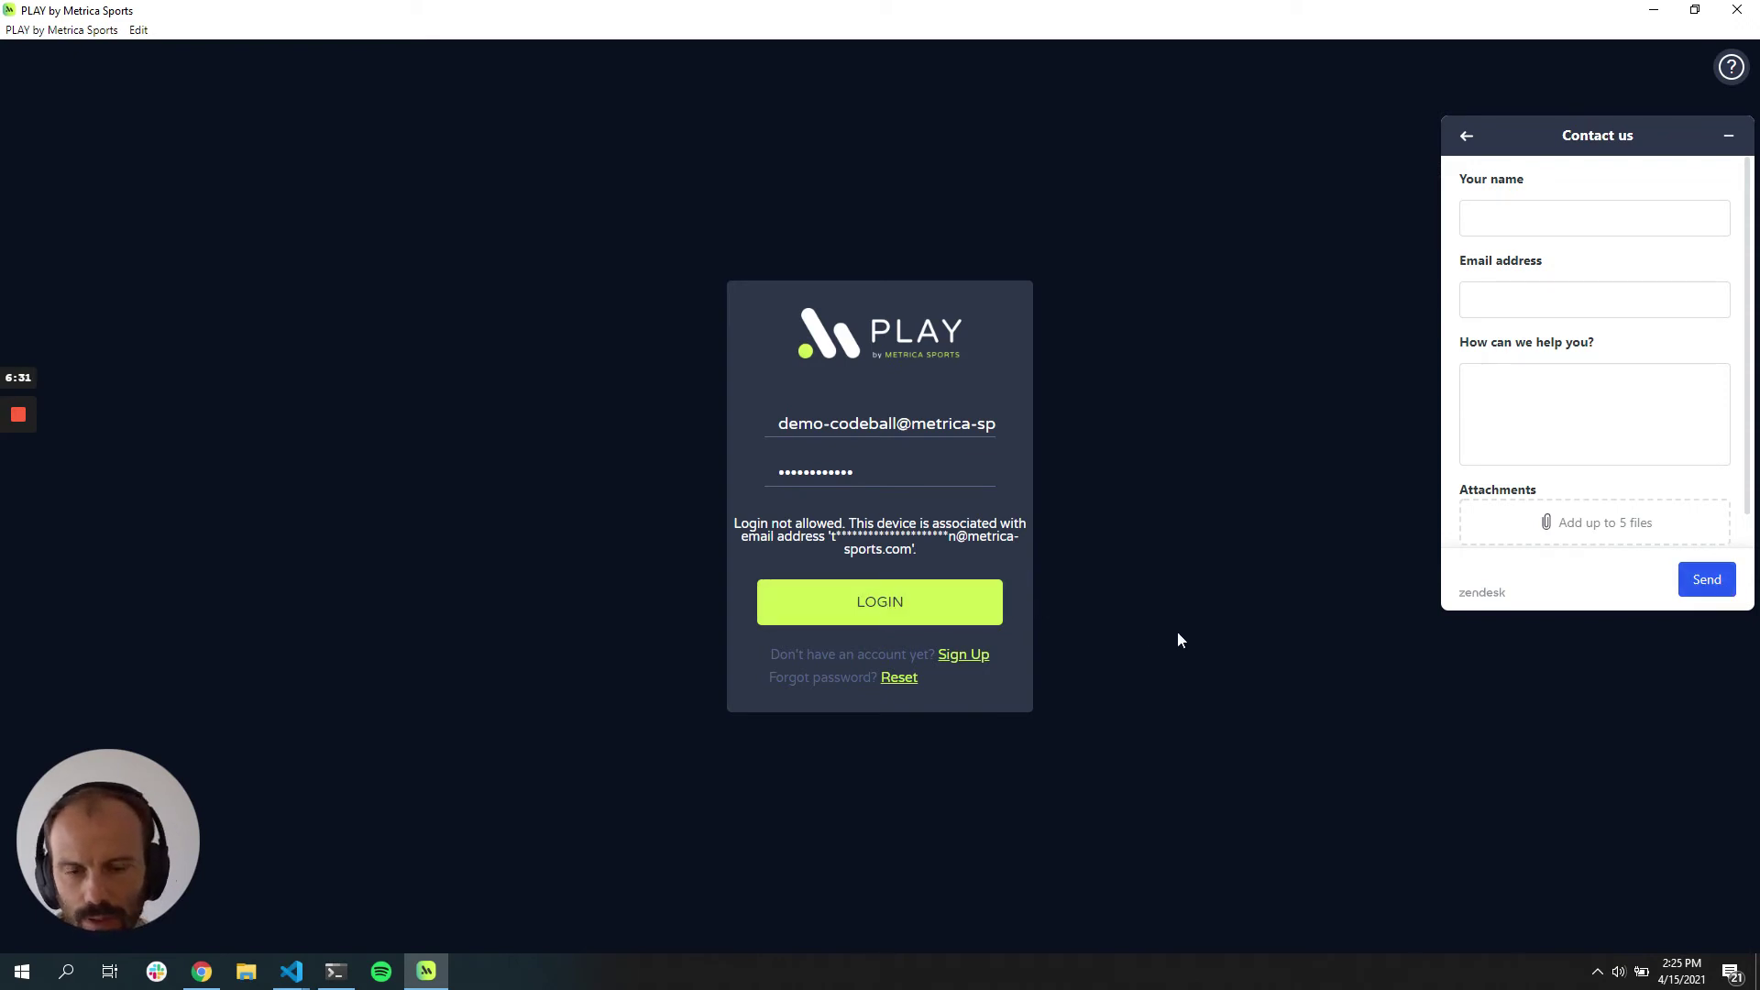
triple_click(926, 424)
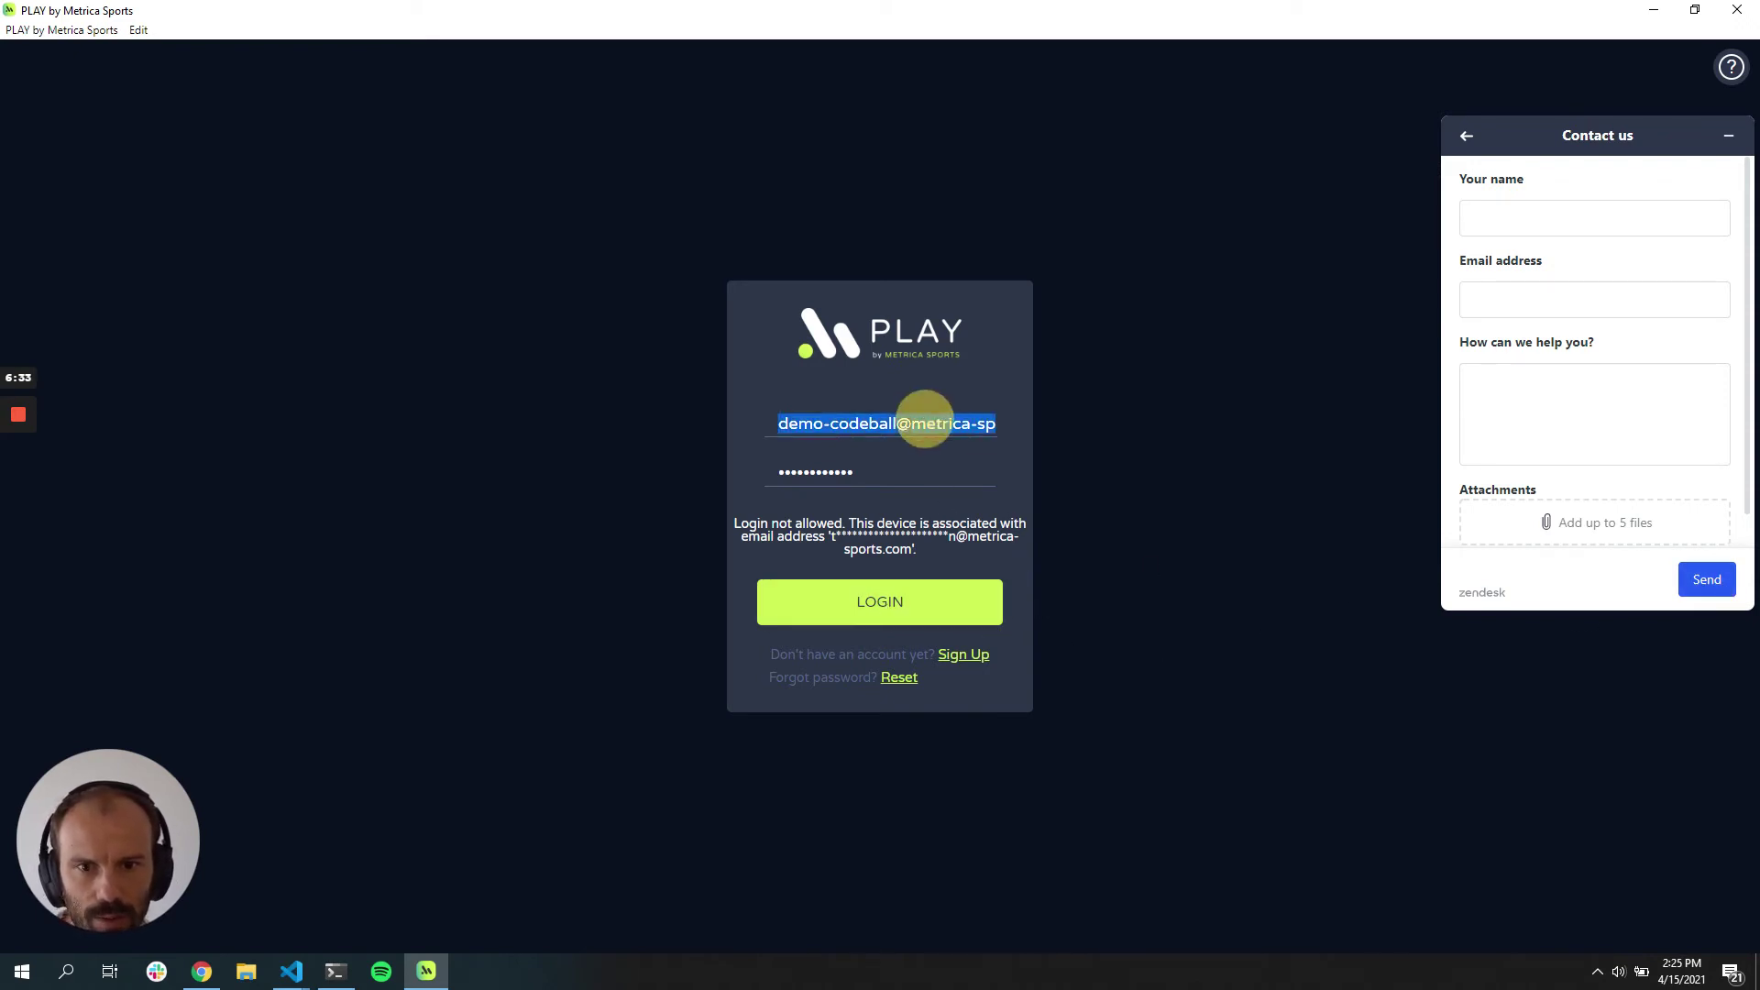
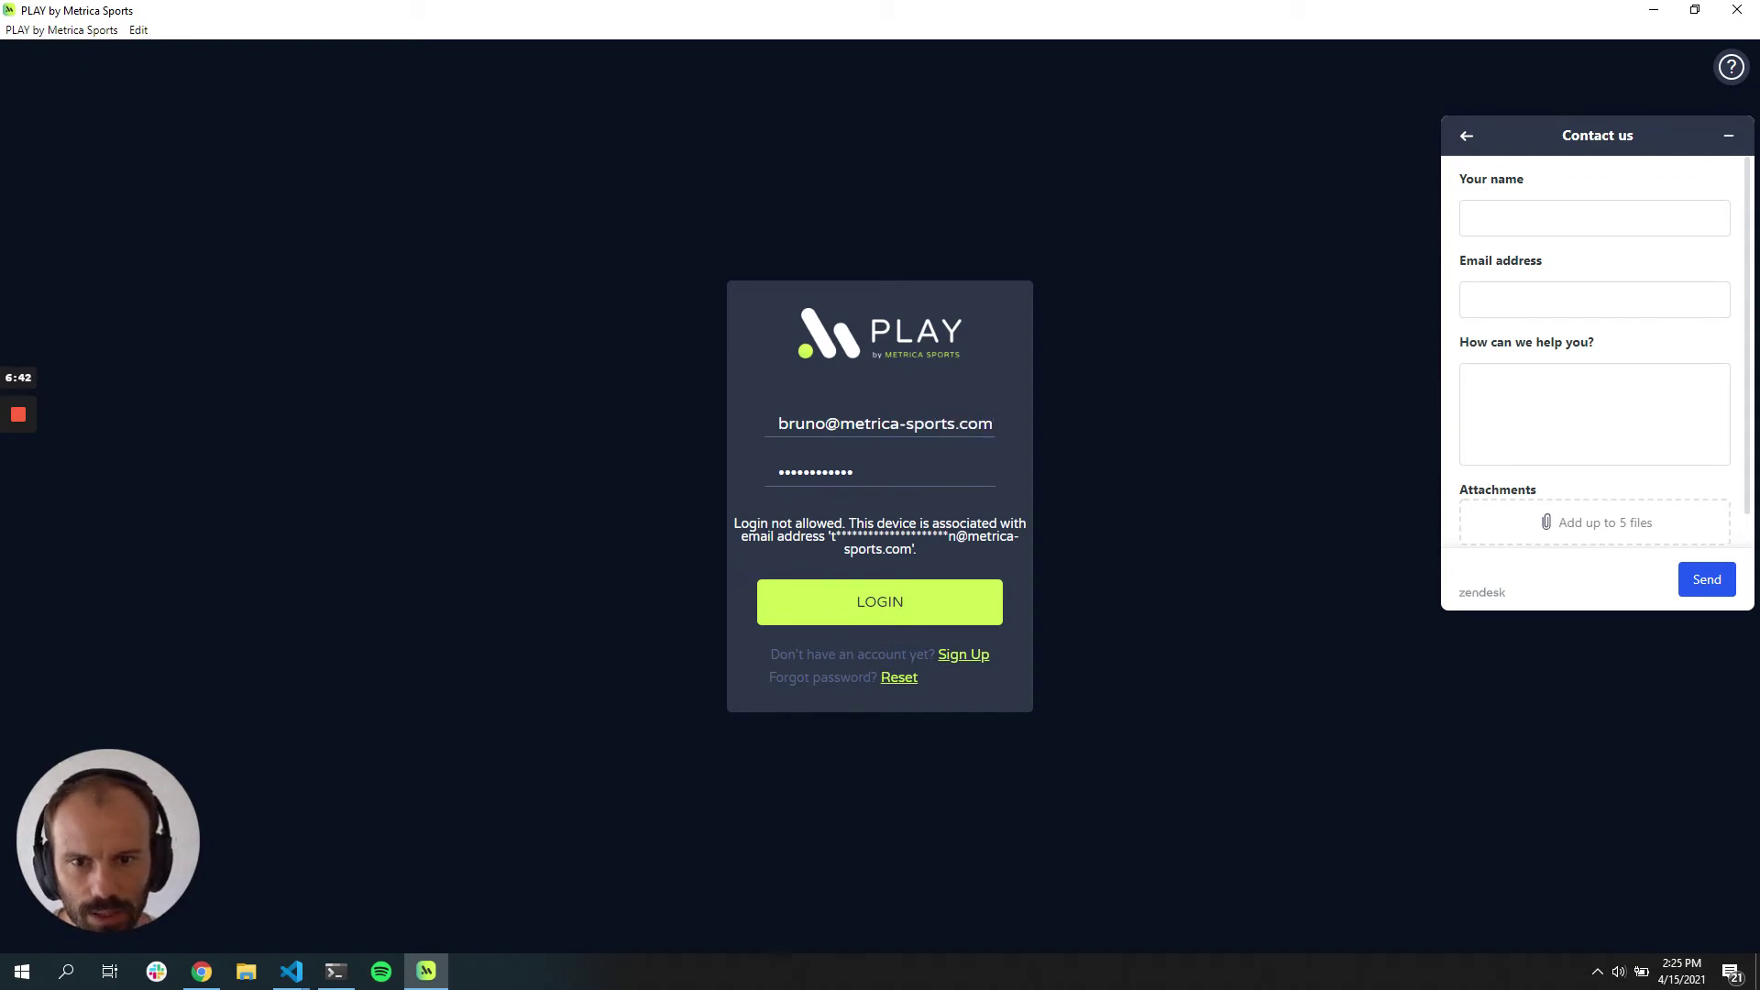
double_click(825, 472)
text(•)
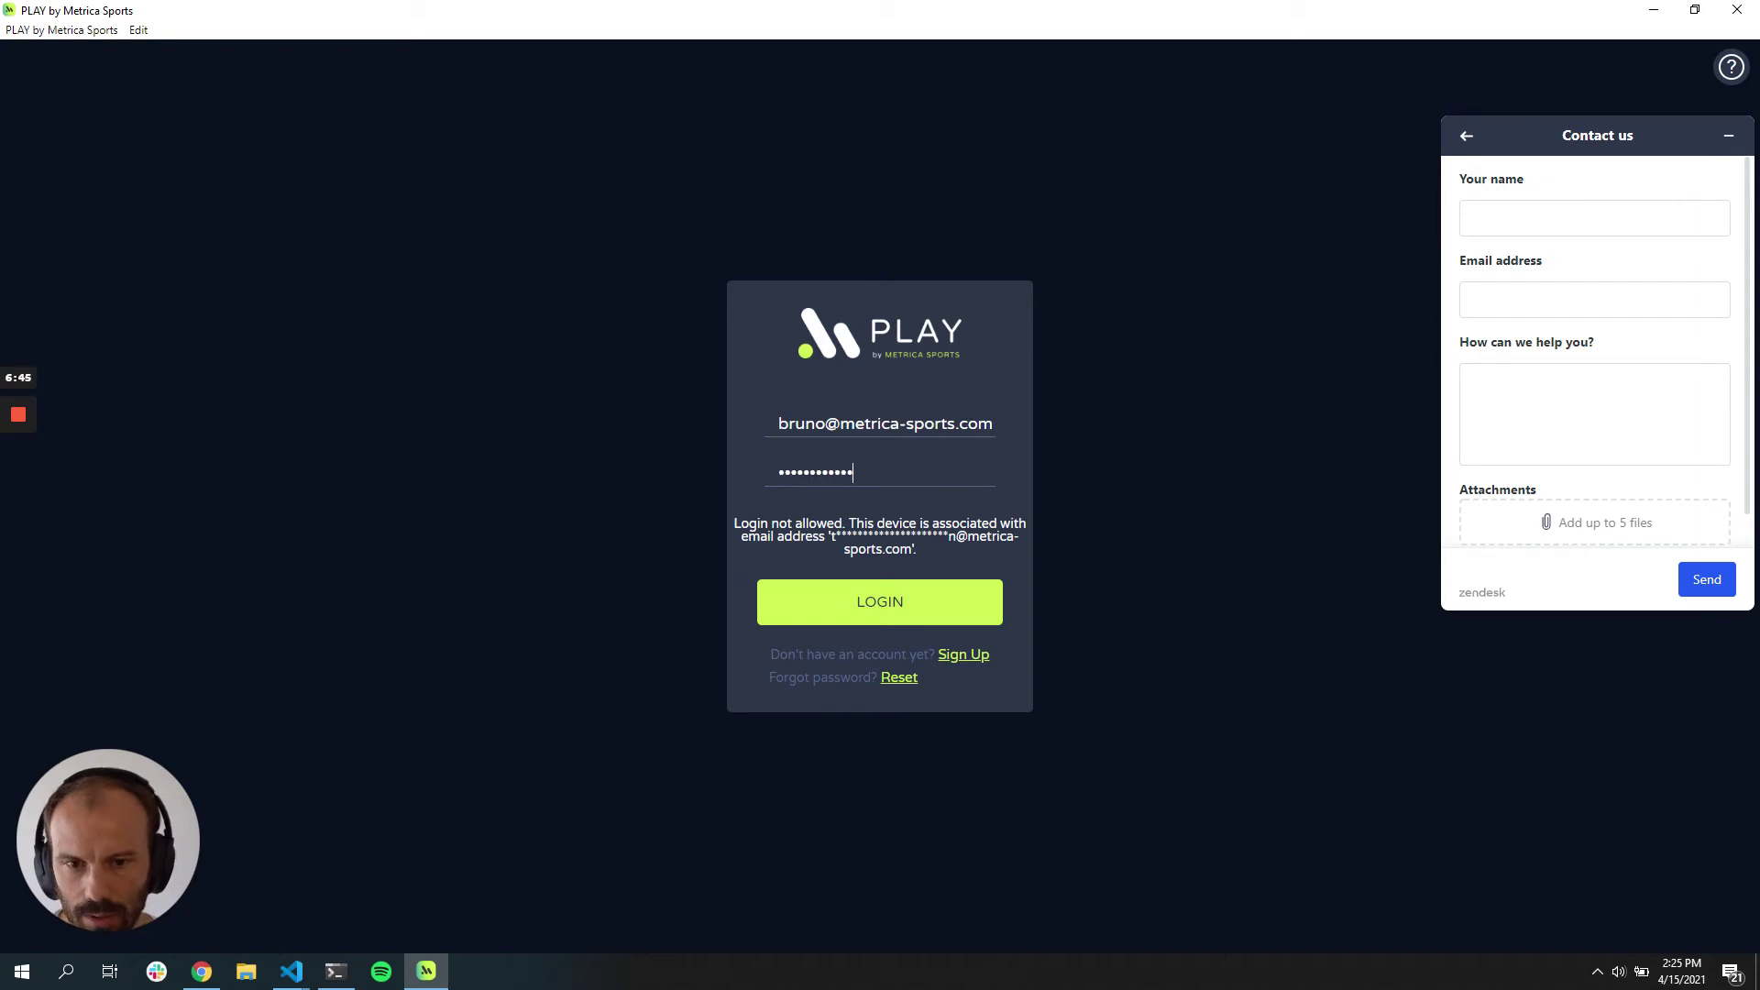
click(884, 613)
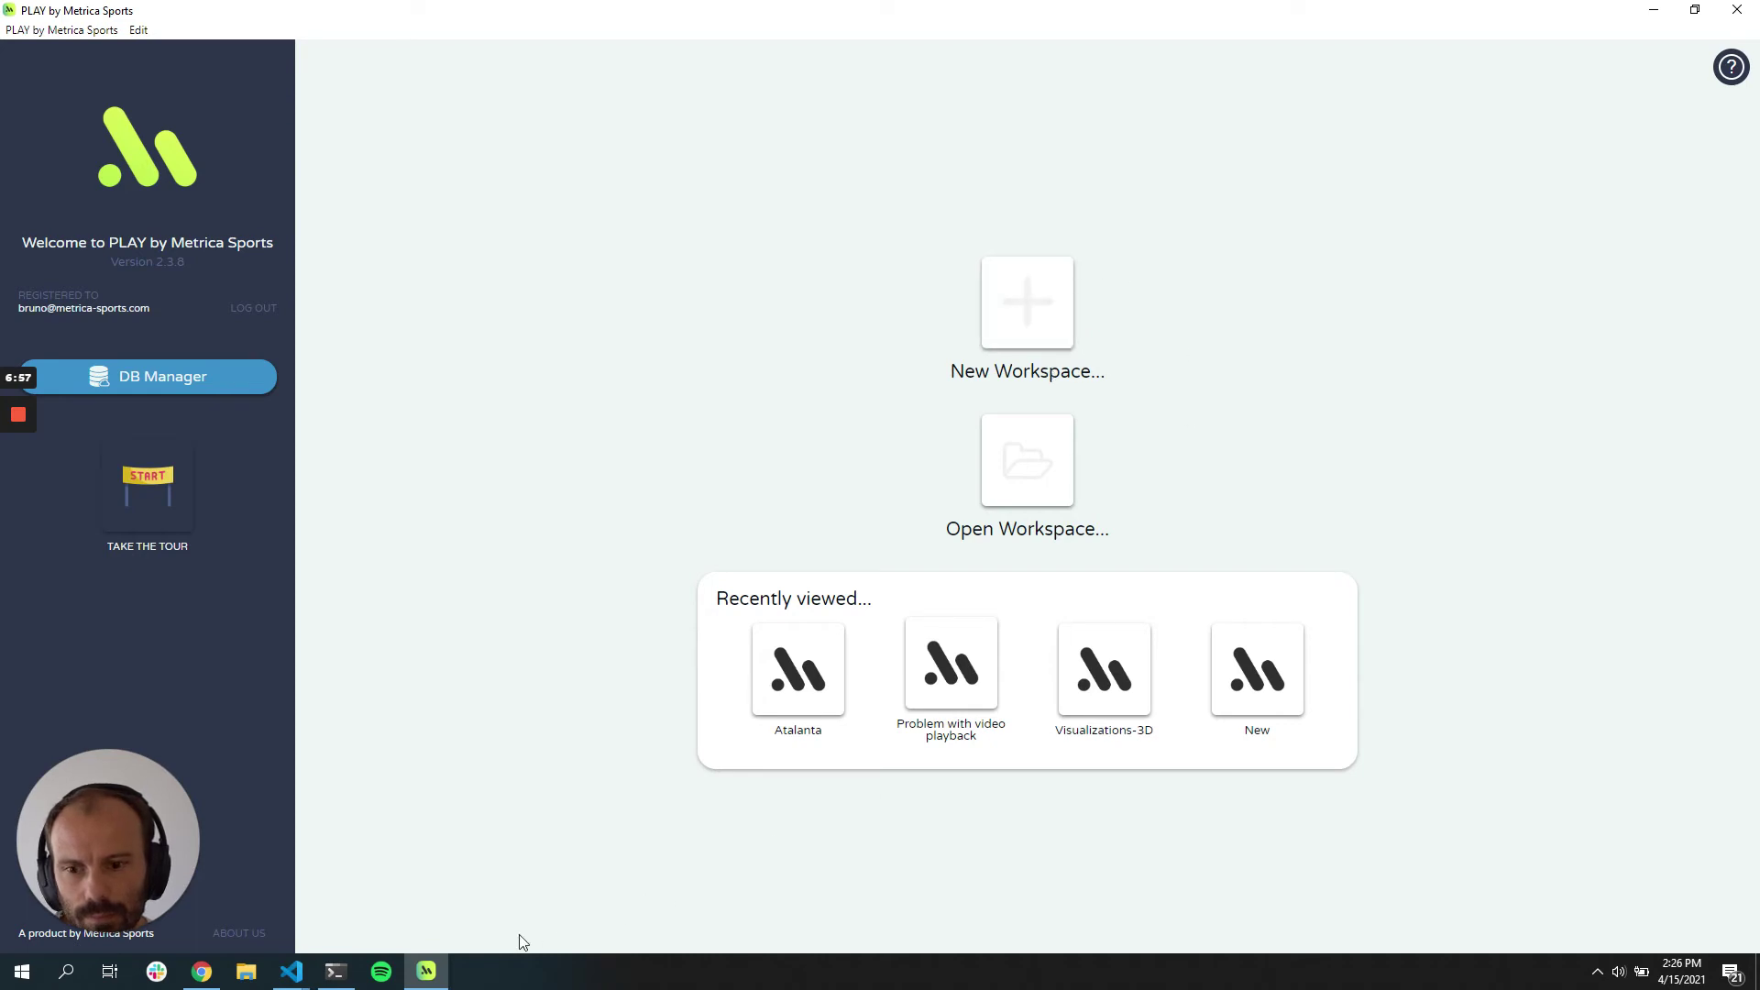
Step: Start a new workspace saved in Documents › Play Workspaces and type the name 'Demo Cod…'
click(1016, 318)
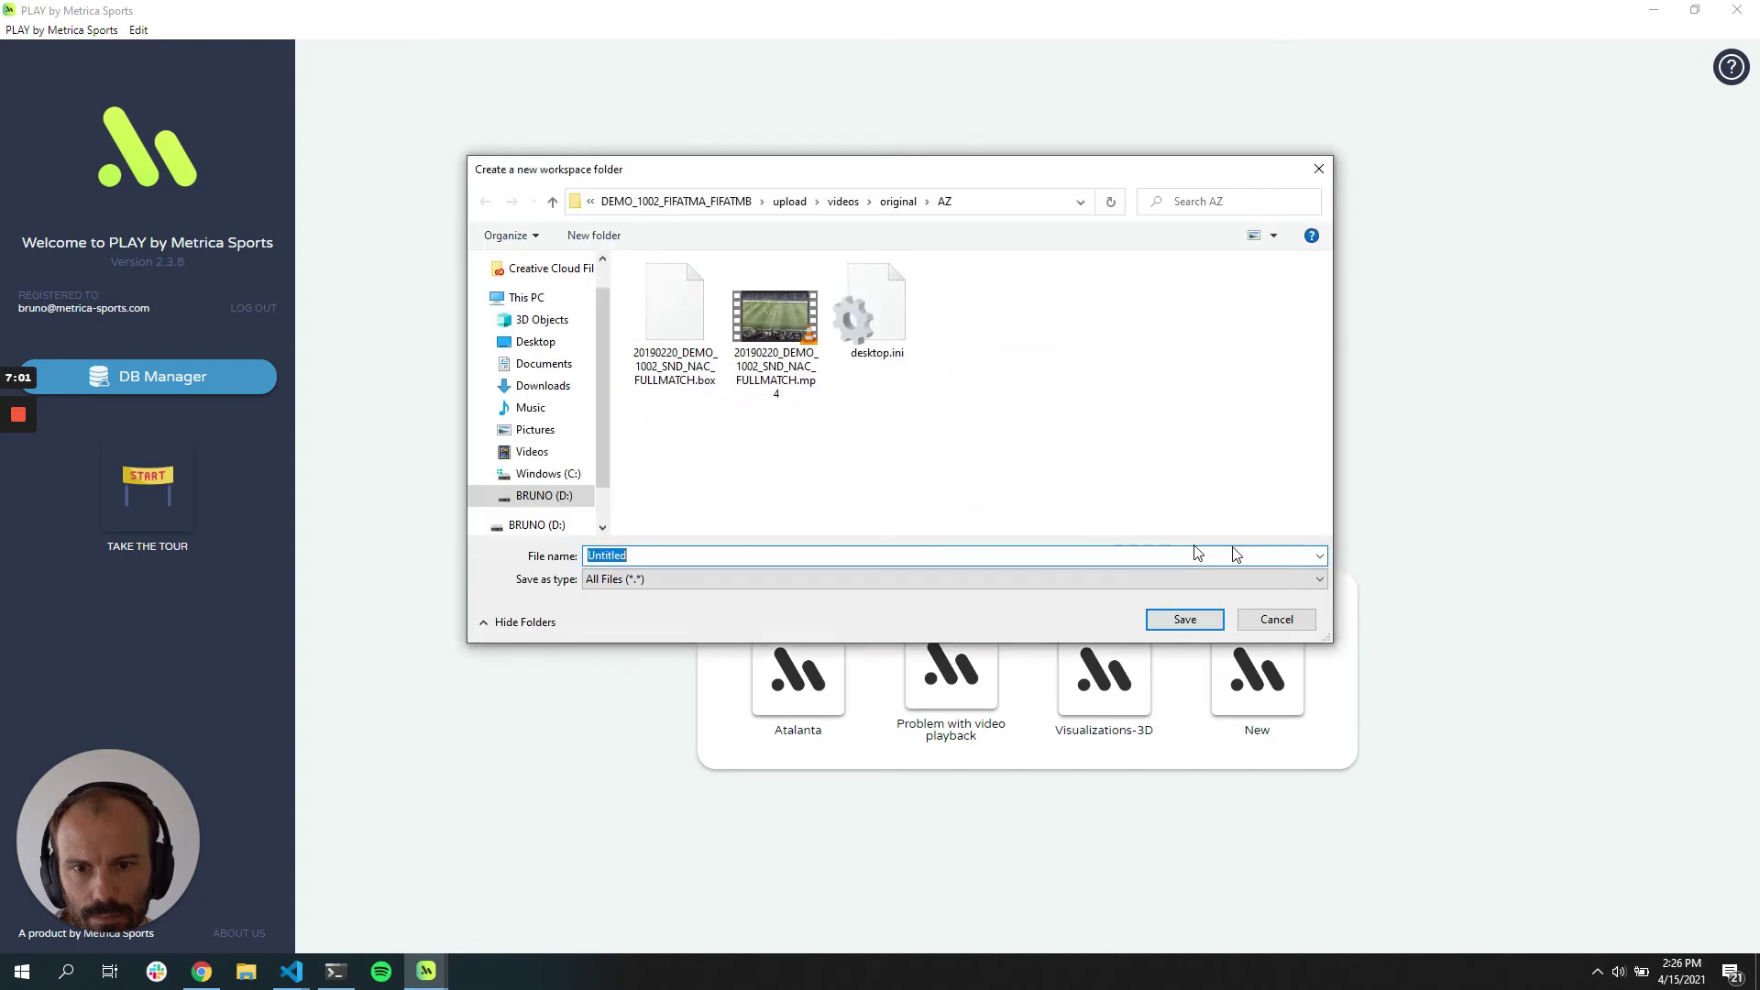
click(1277, 619)
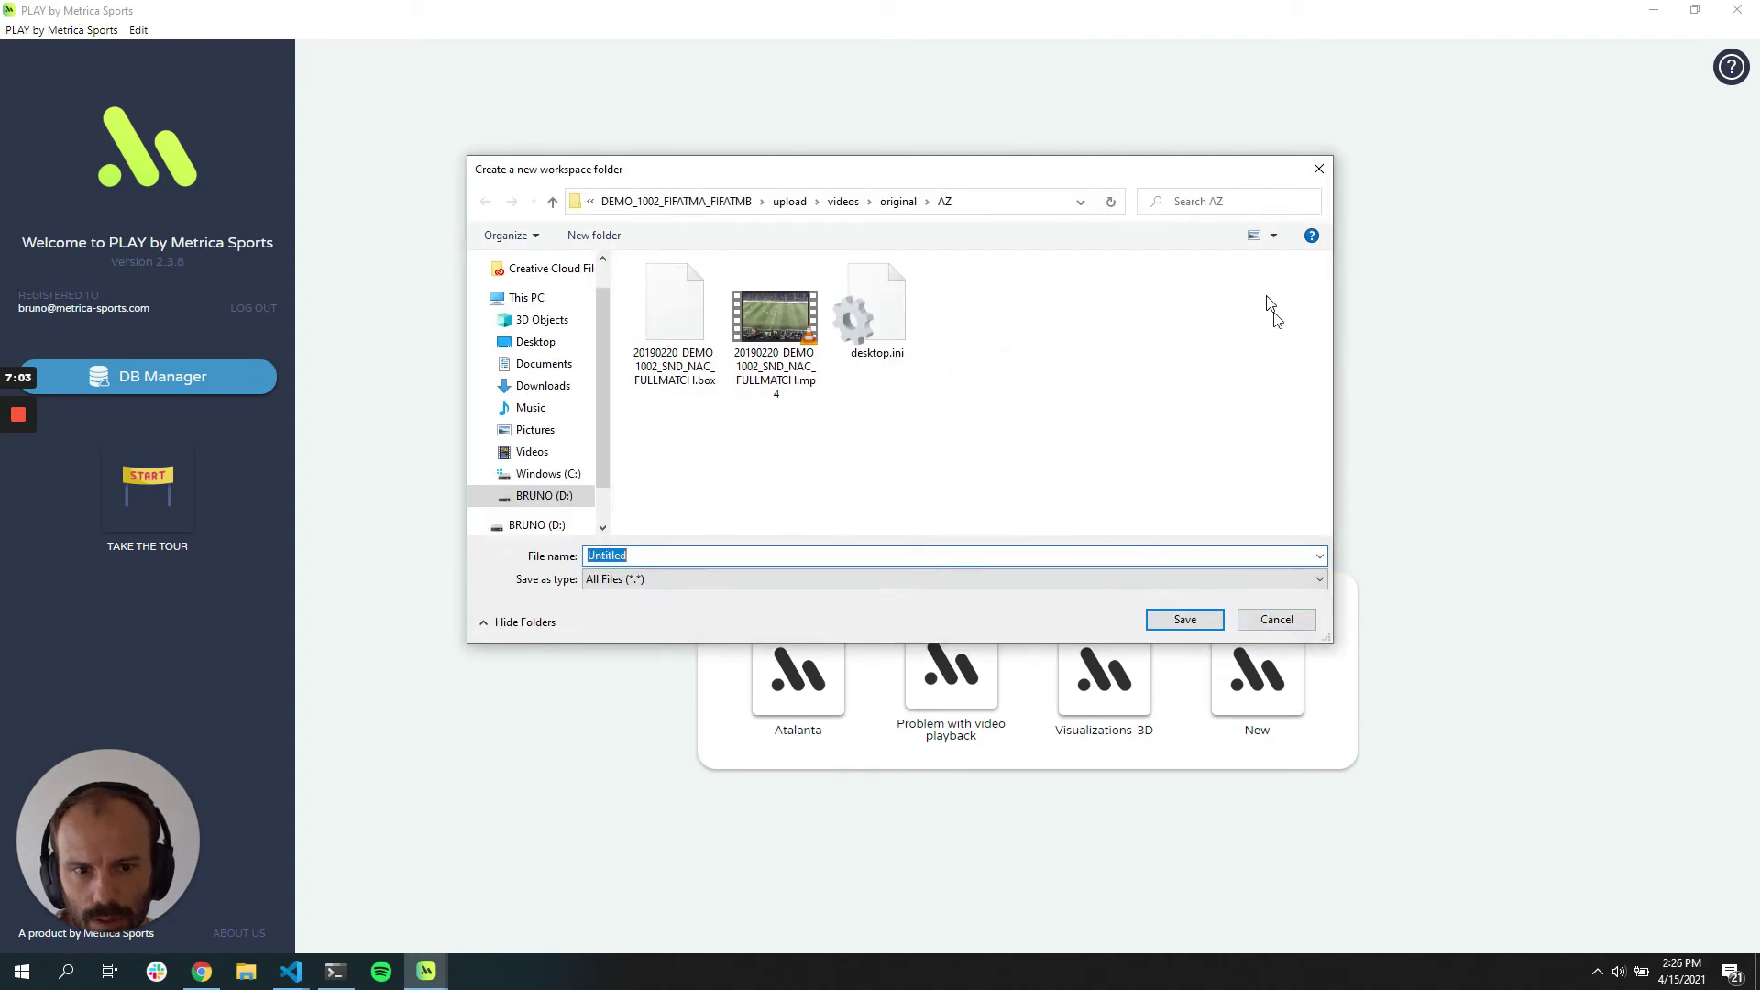
drag(1179, 176, 1343, 194)
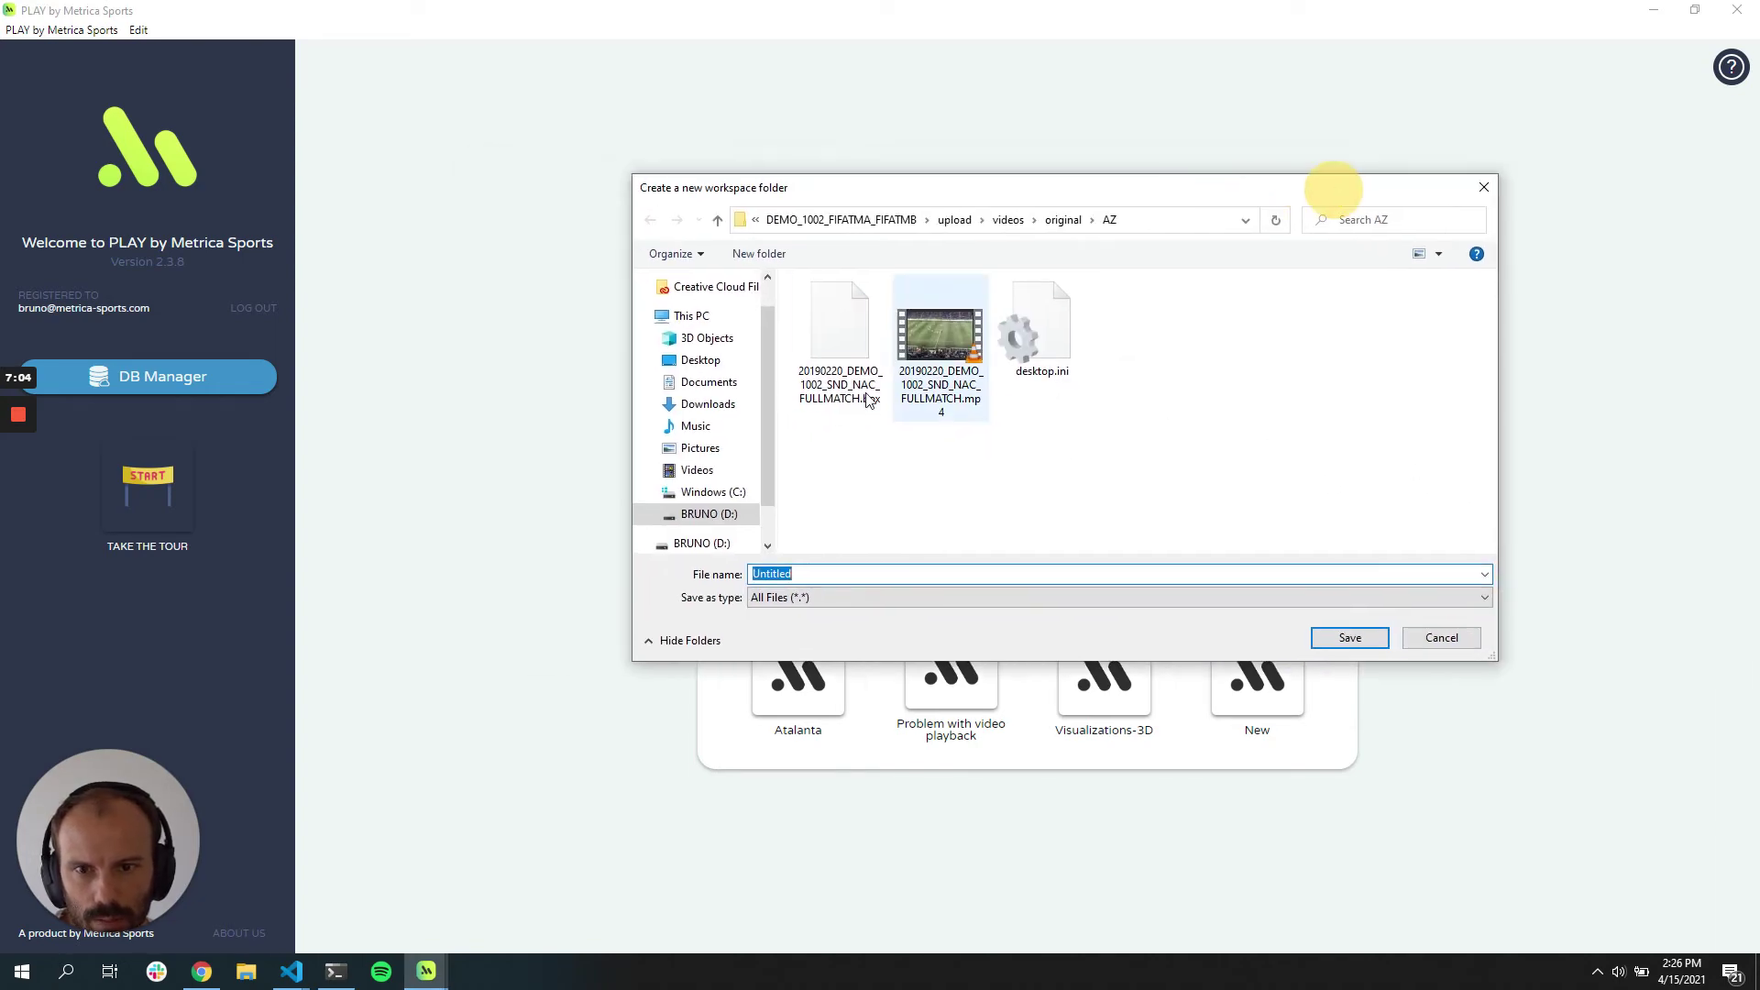
click(720, 382)
scroll(867, 486, down, 2)
scroll(867, 458, up, 2)
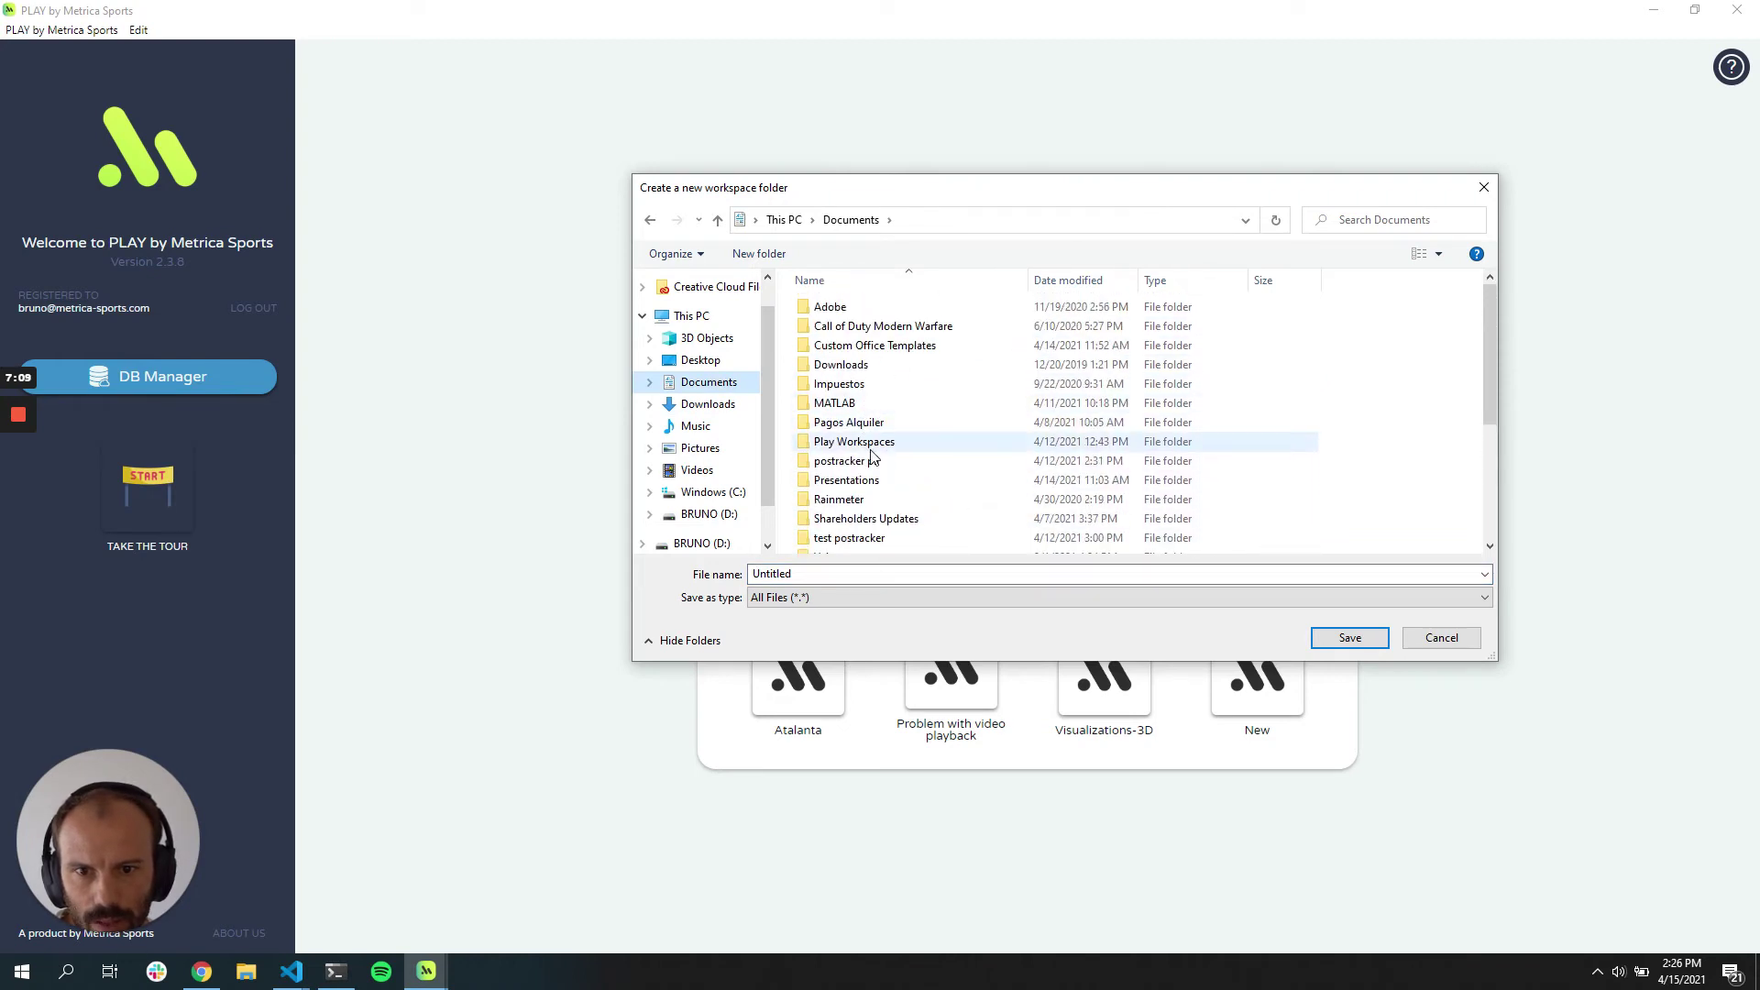
double_click(853, 441)
click(961, 582)
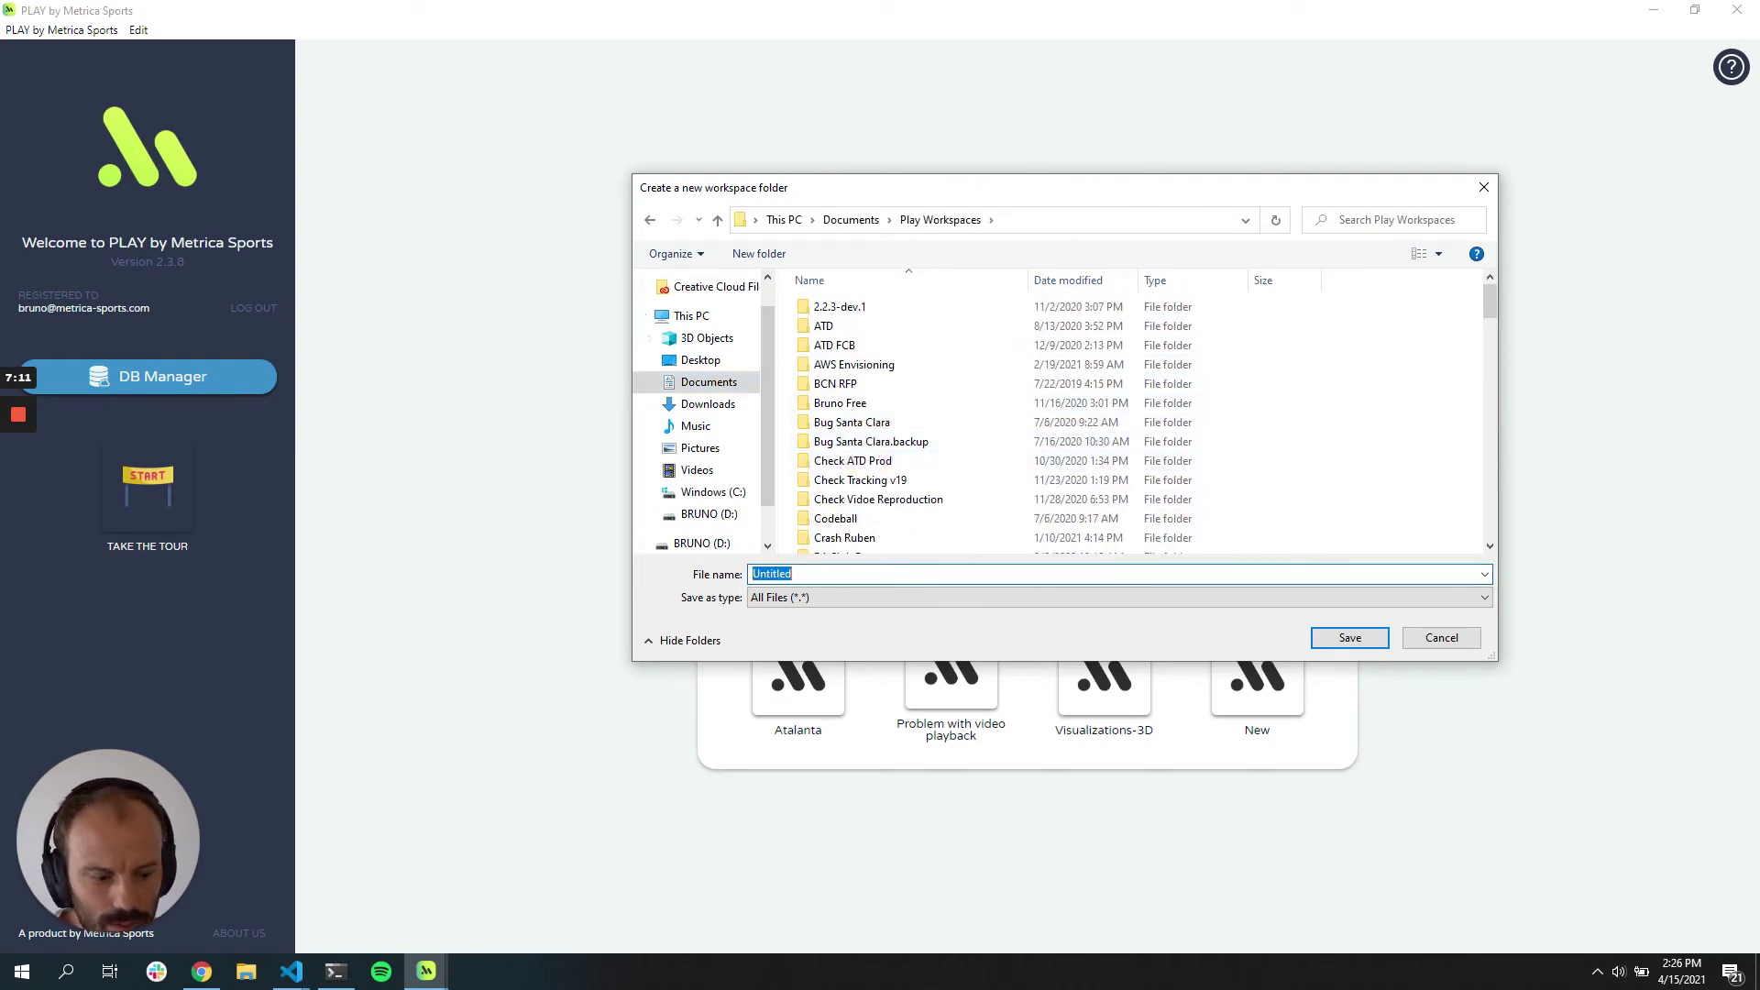
text(Demo )
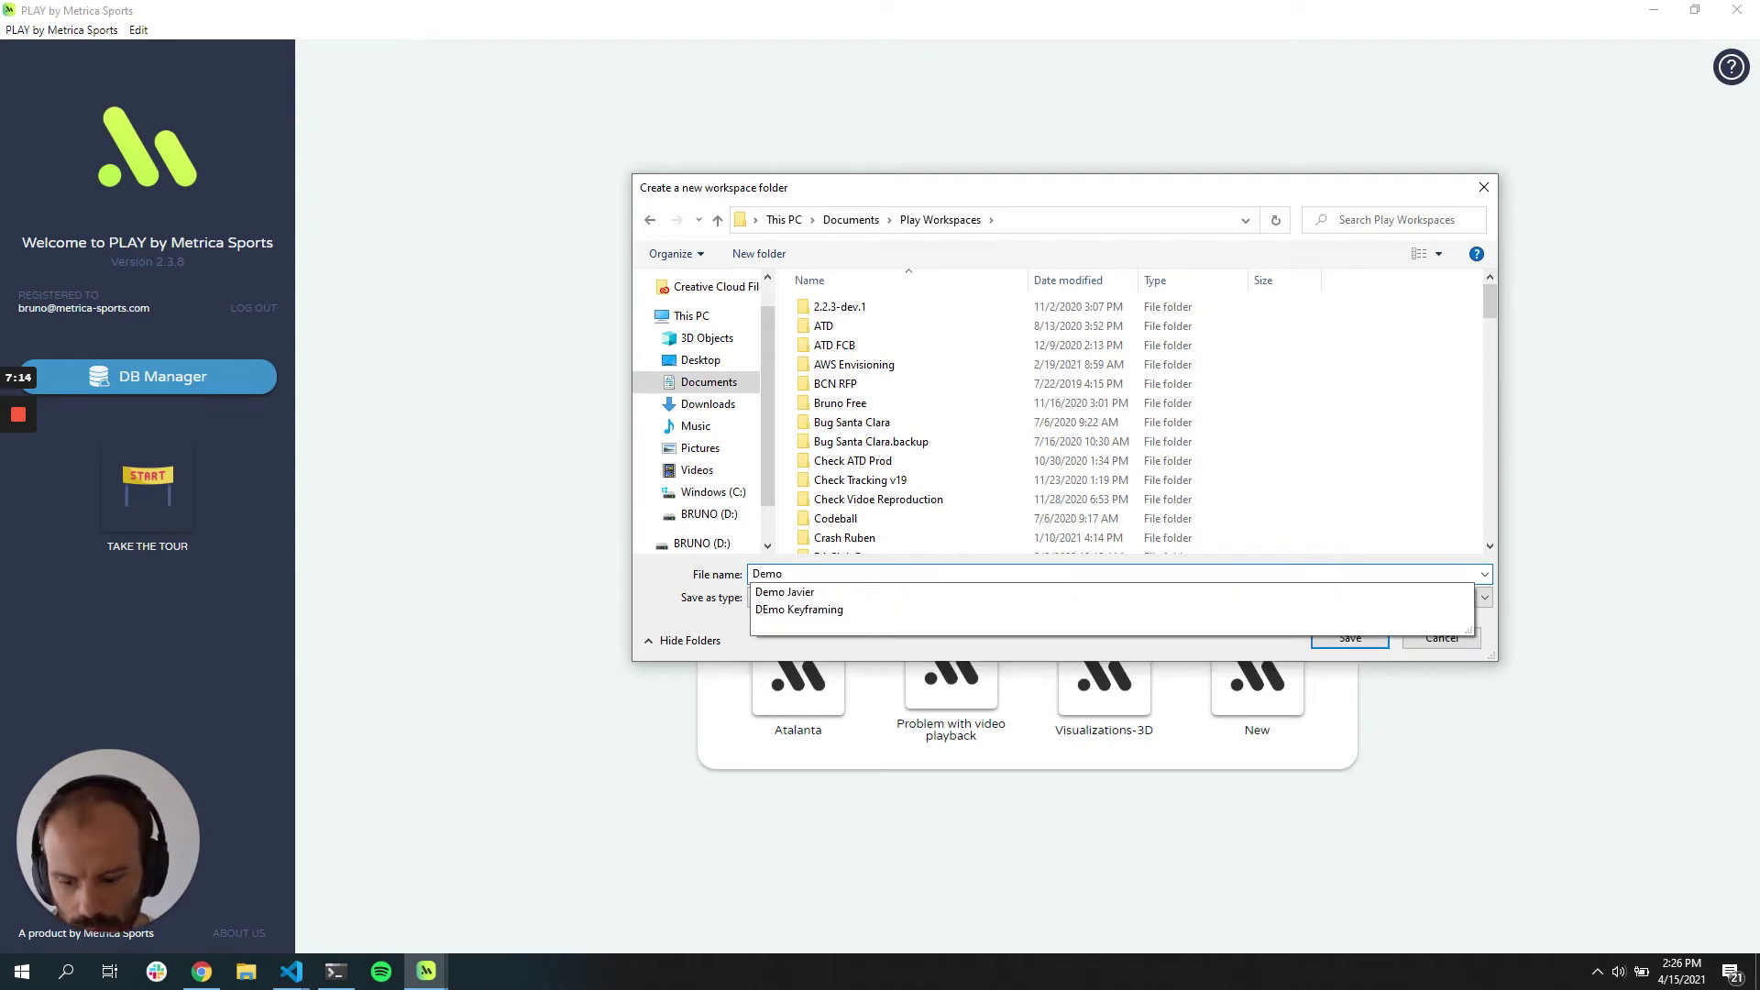
text(Cod)
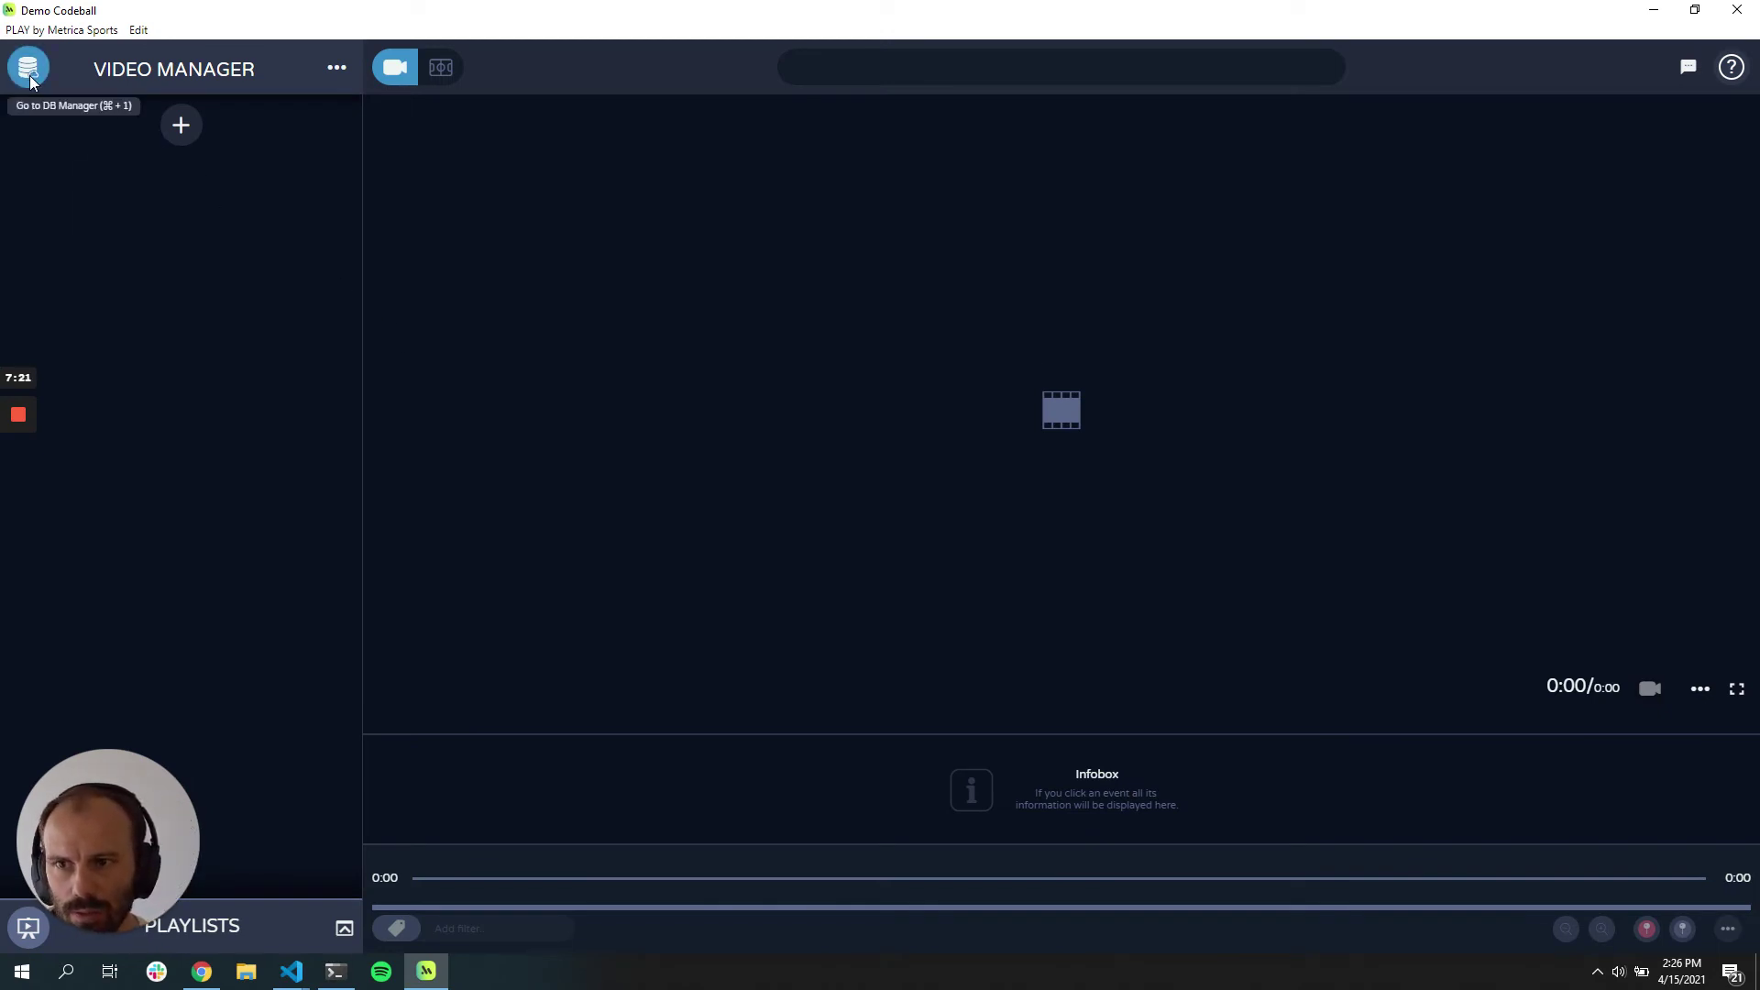
Step: Search the games database for 'Sample Game' and select the first Sample Game 3 entry
click(29, 75)
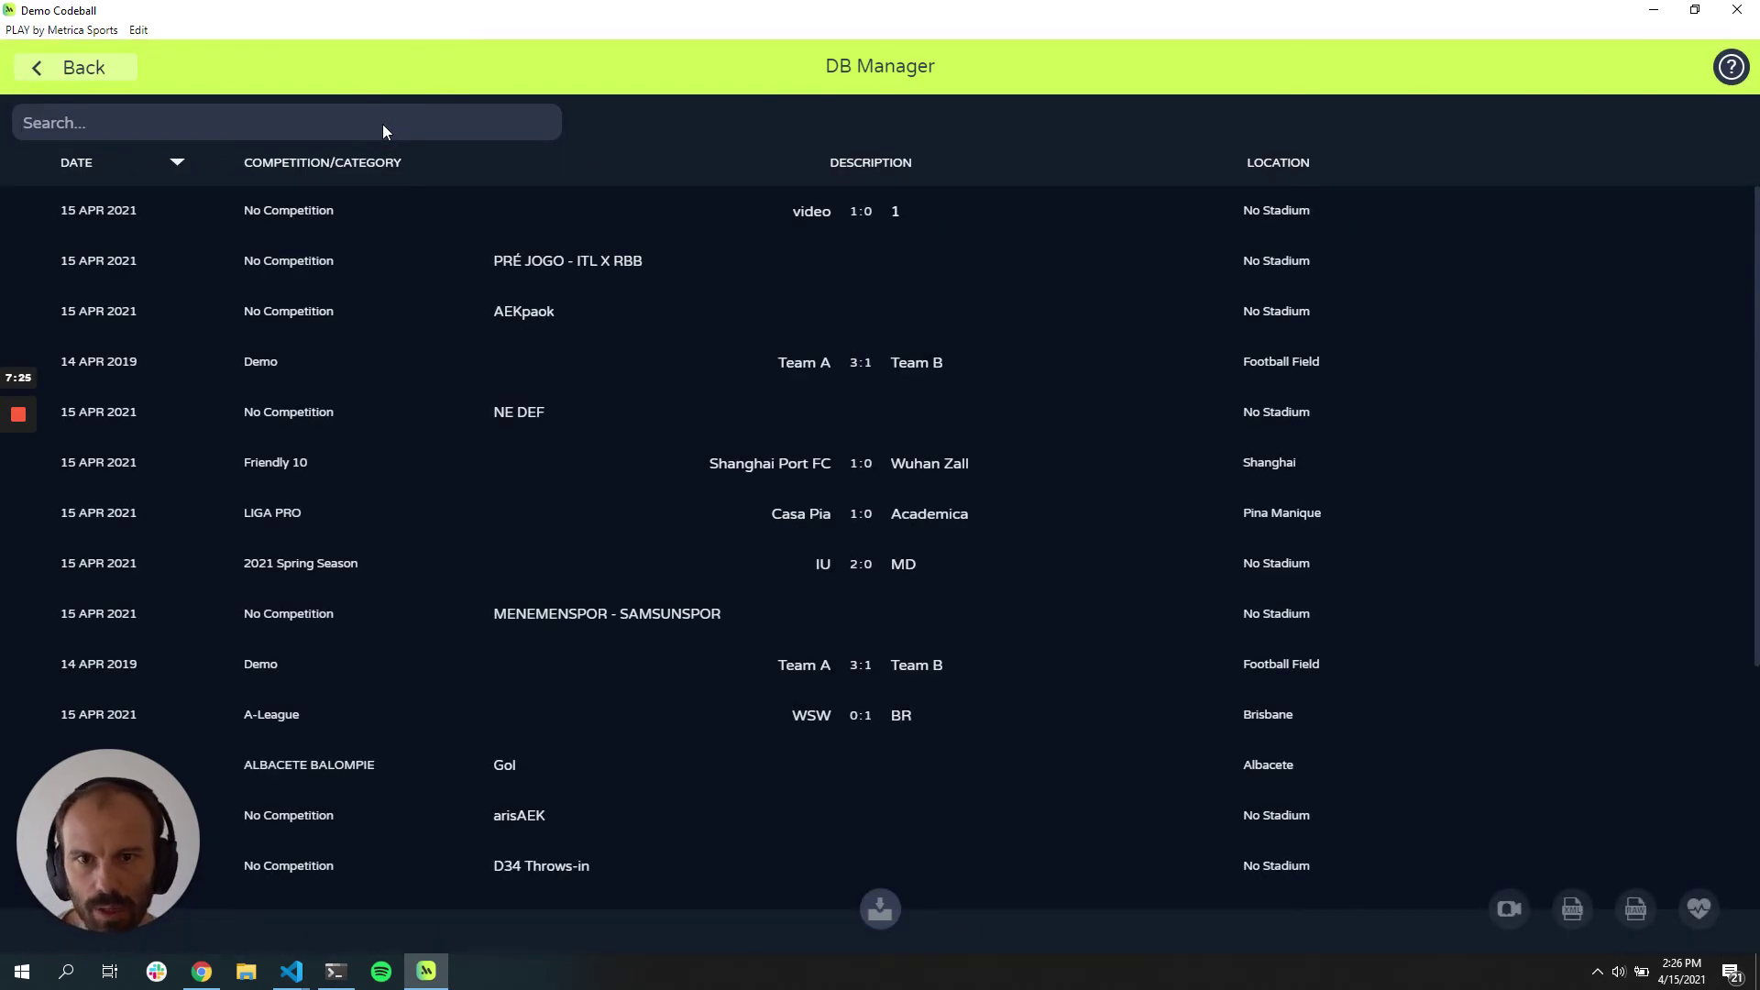
click(382, 123)
text(Sample Game)
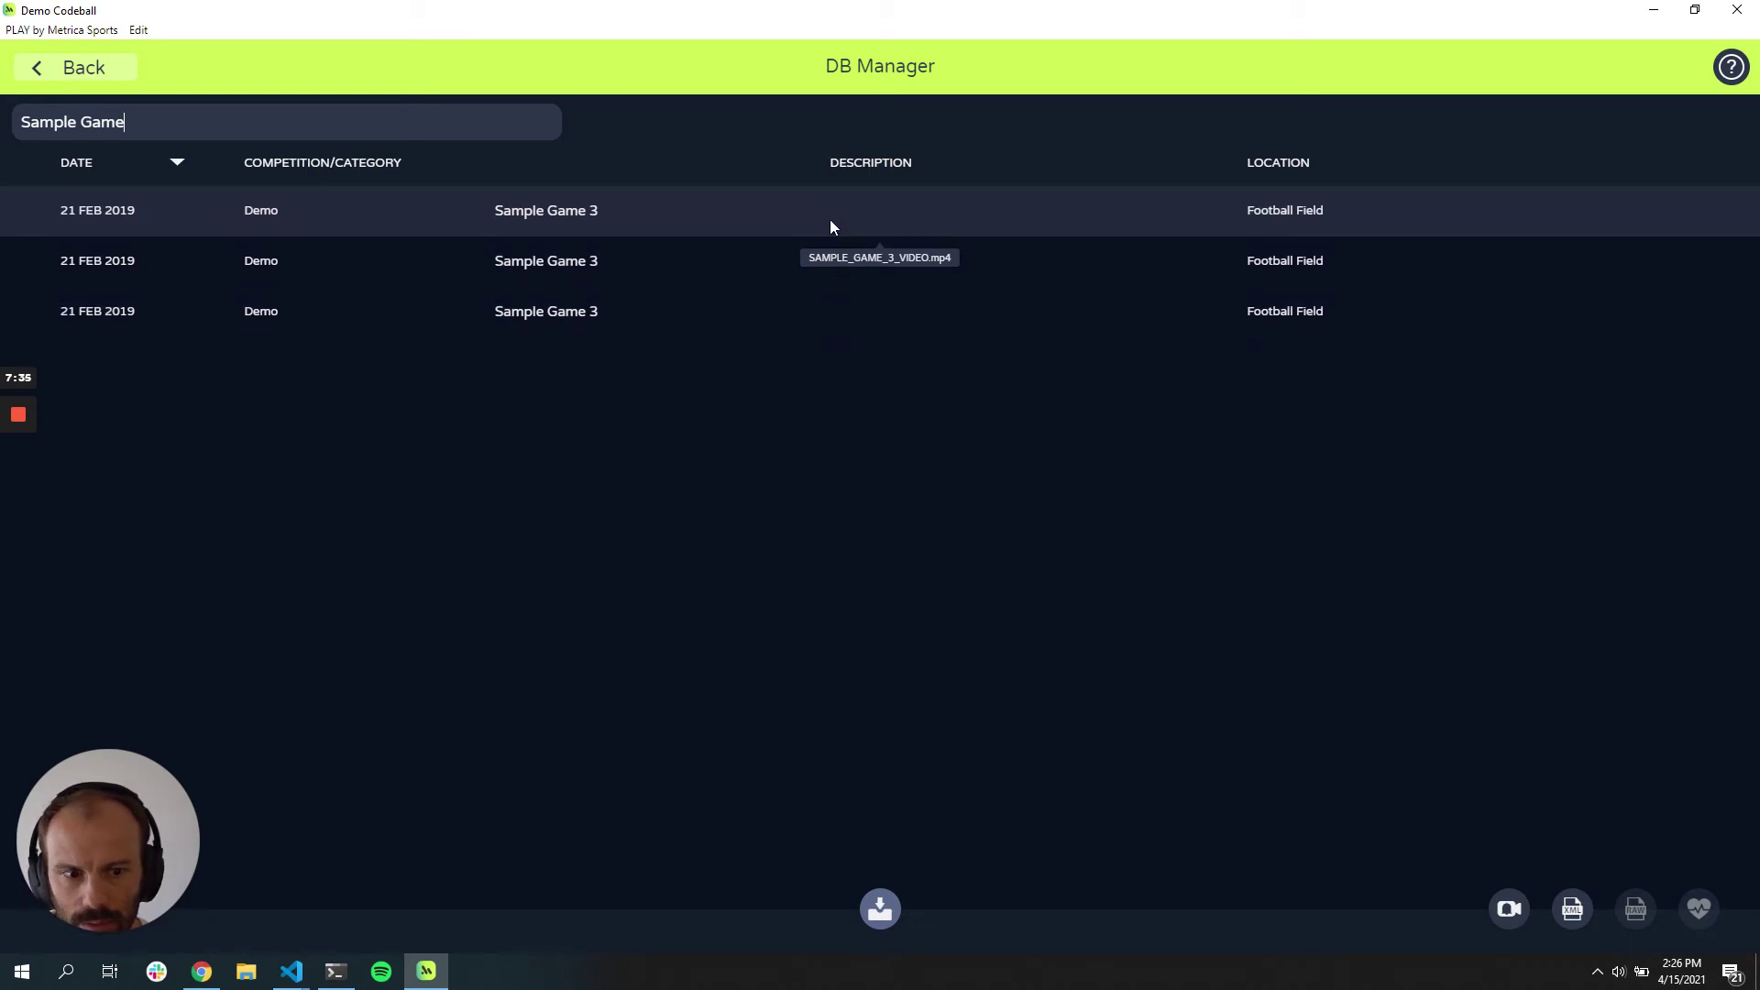
click(831, 226)
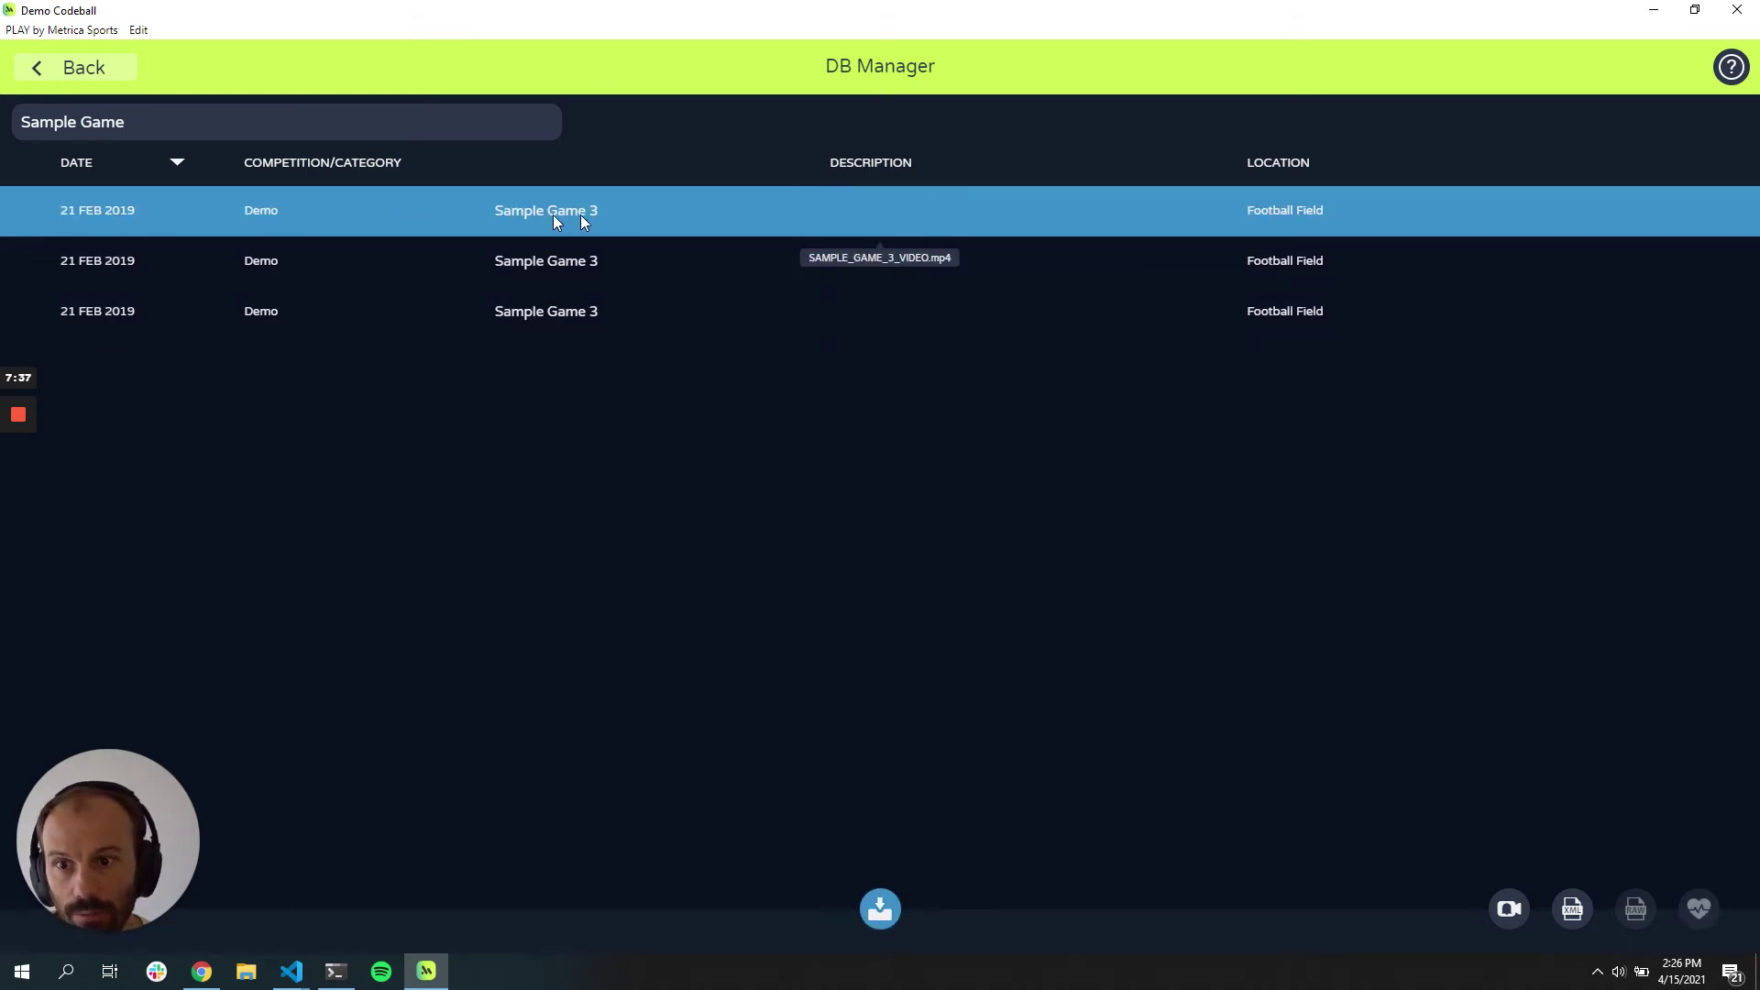
click(145, 122)
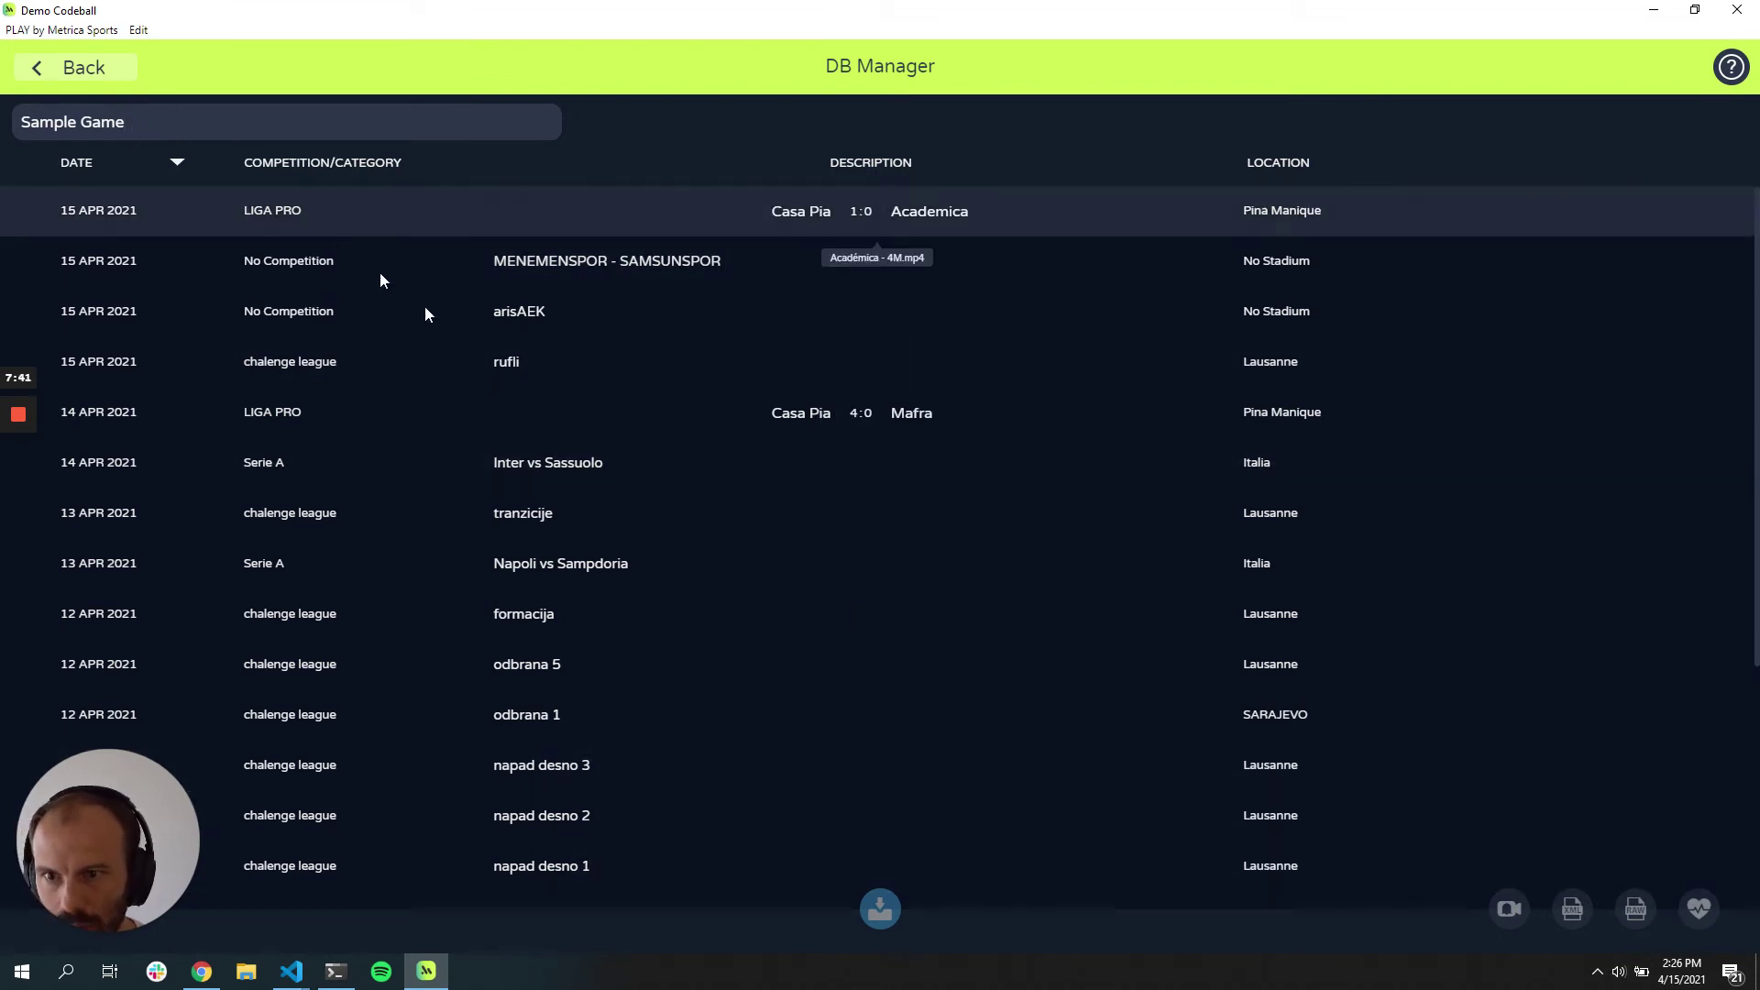
scroll(641, 550, down, 5)
scroll(428, 493, up, 5)
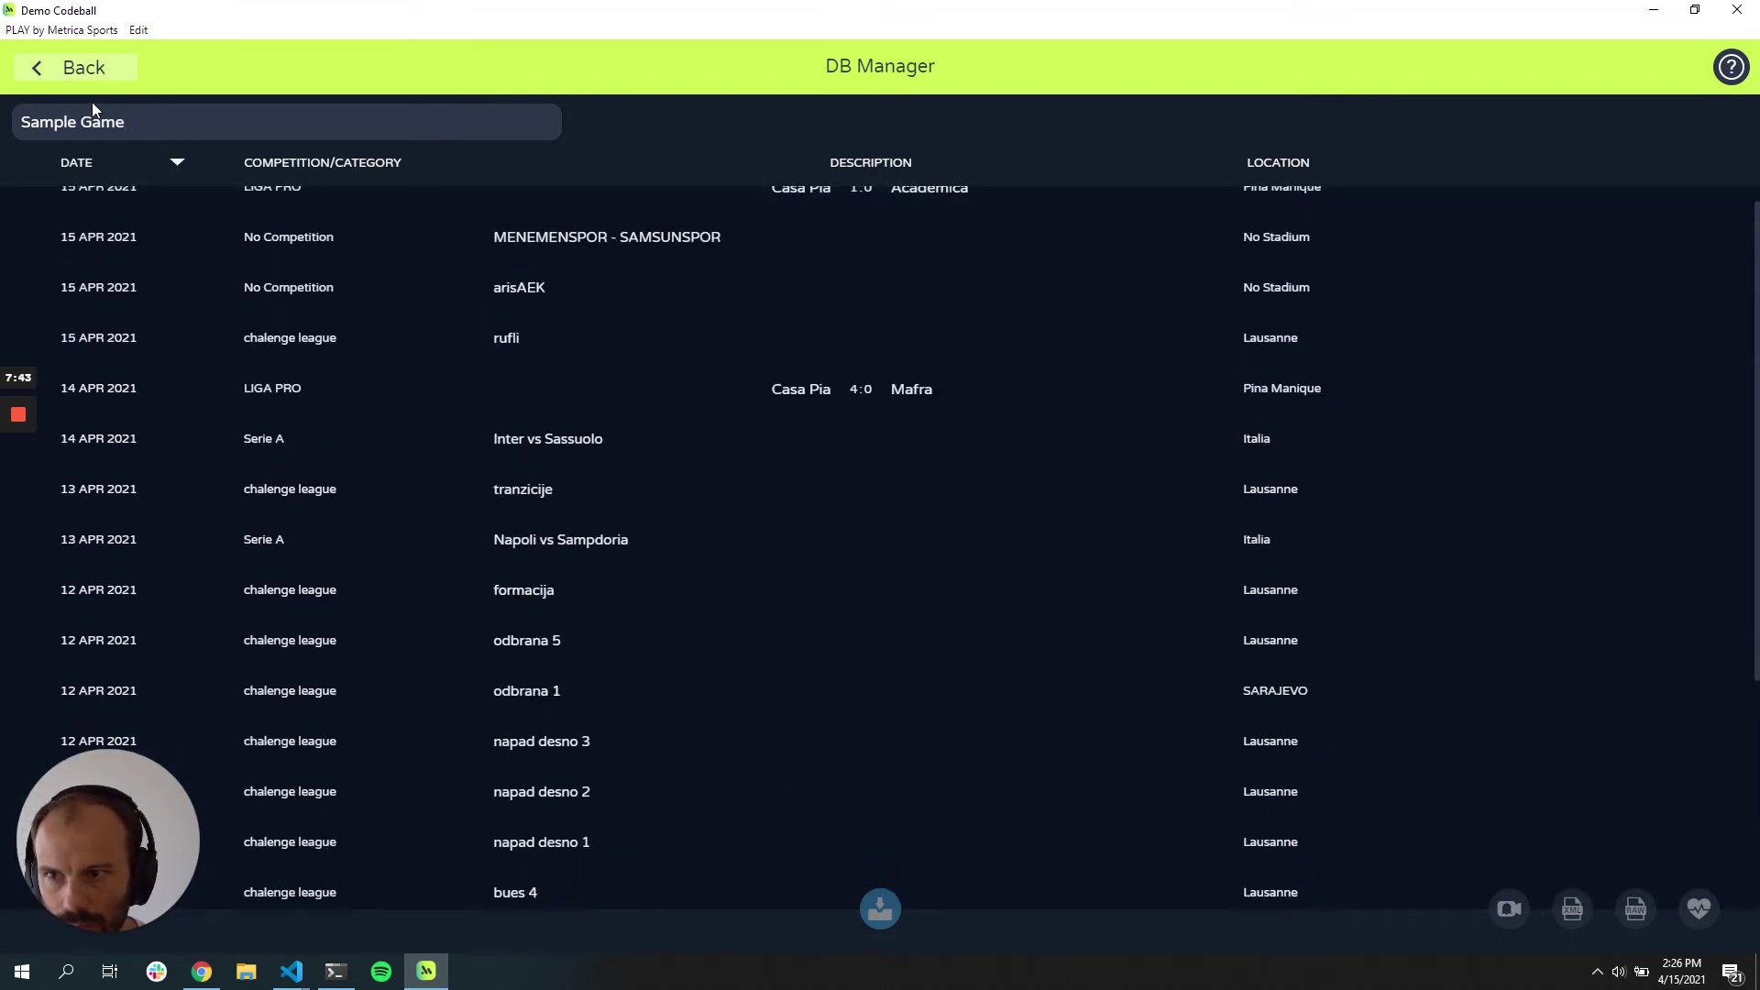
Step: Reopen the database, search 'Sample Game' again and load Sample Game 3 into the workspace
click(79, 66)
click(32, 73)
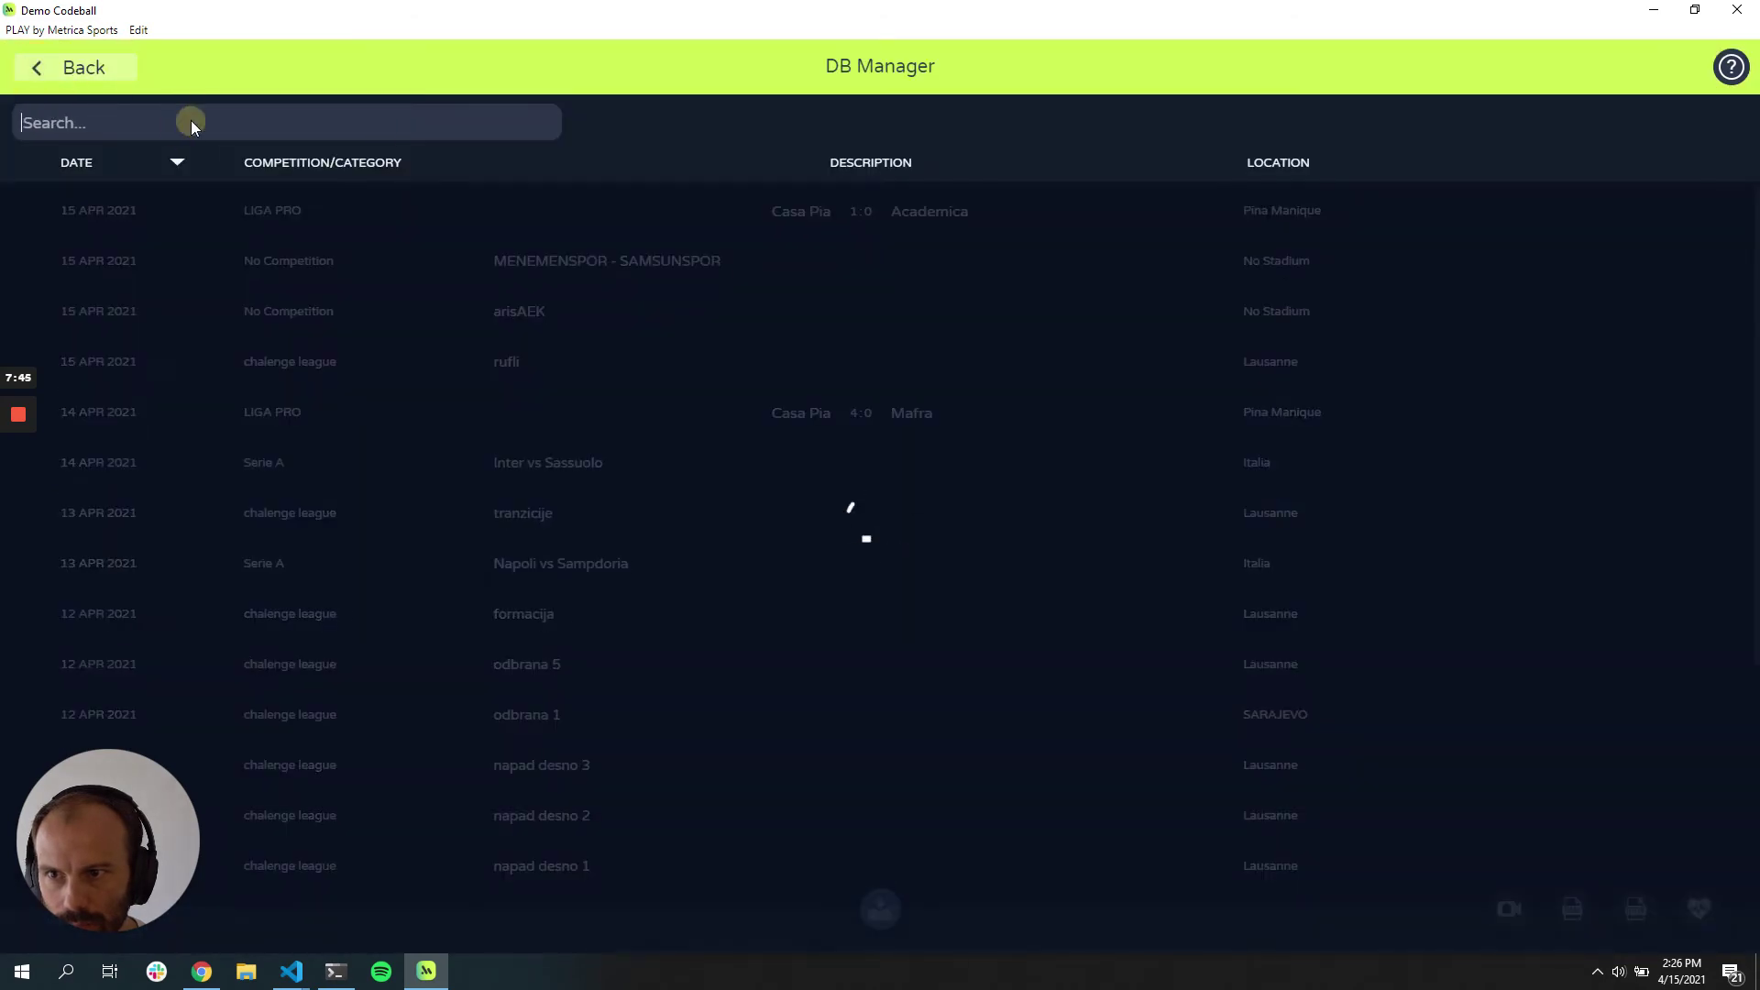
text(Sample Game)
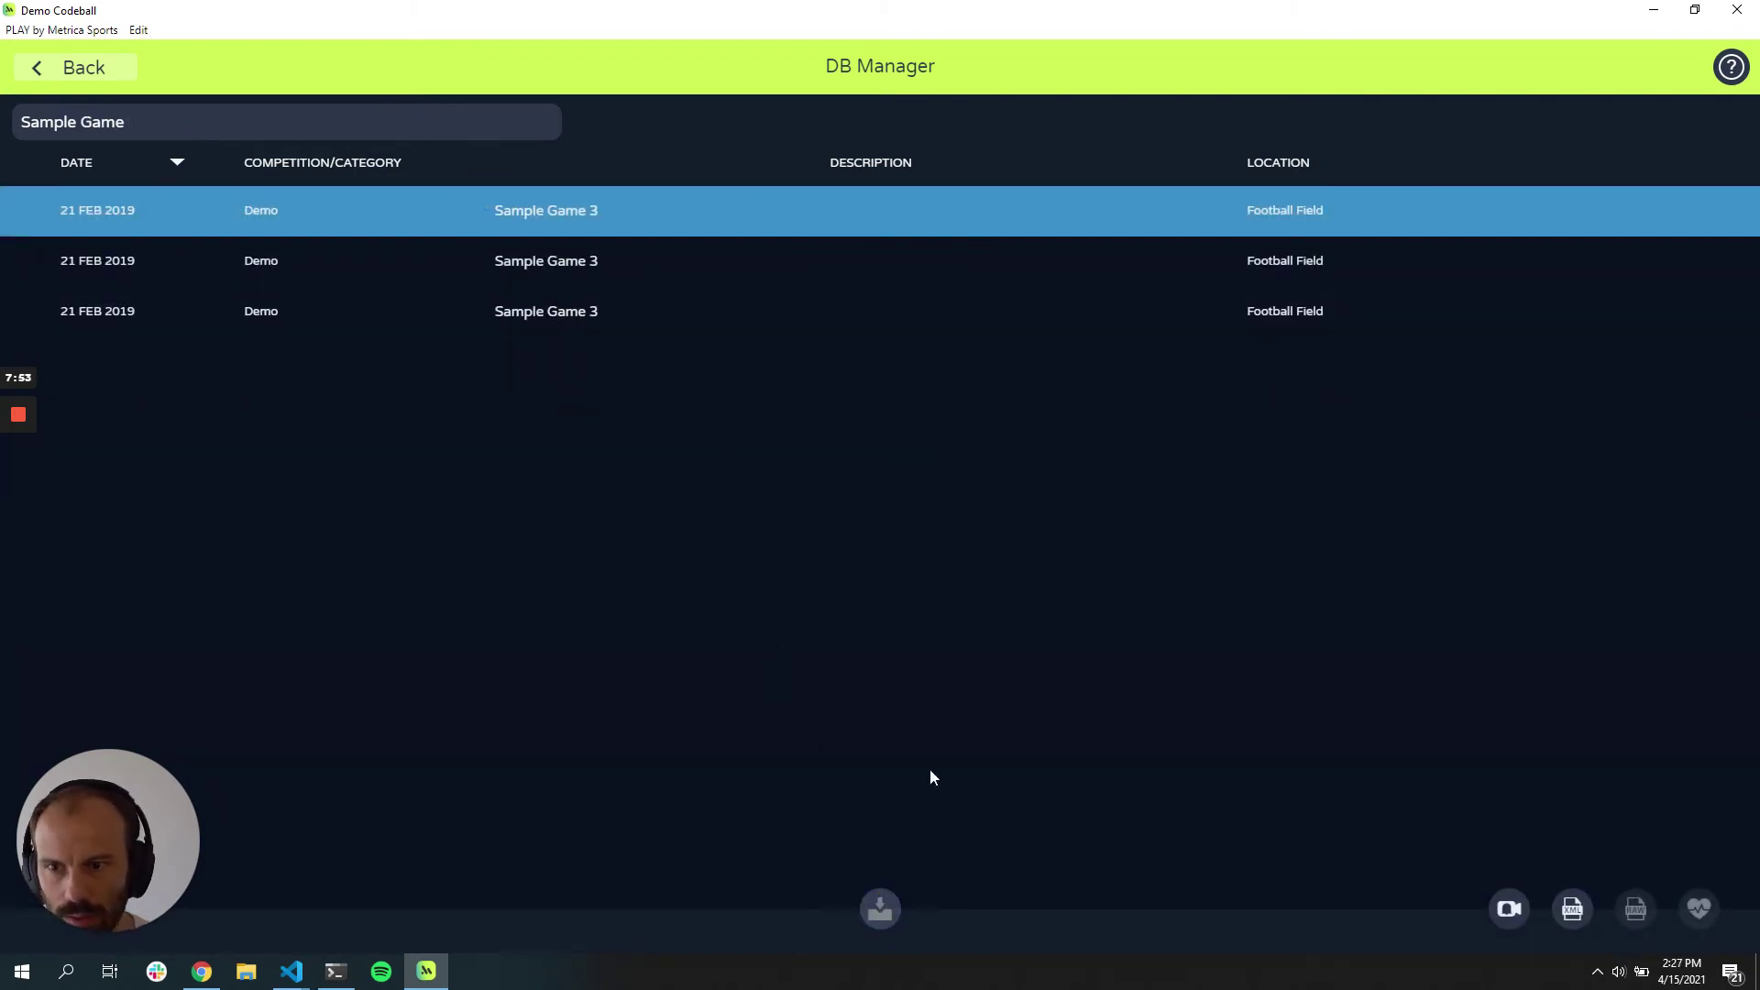
click(52, 65)
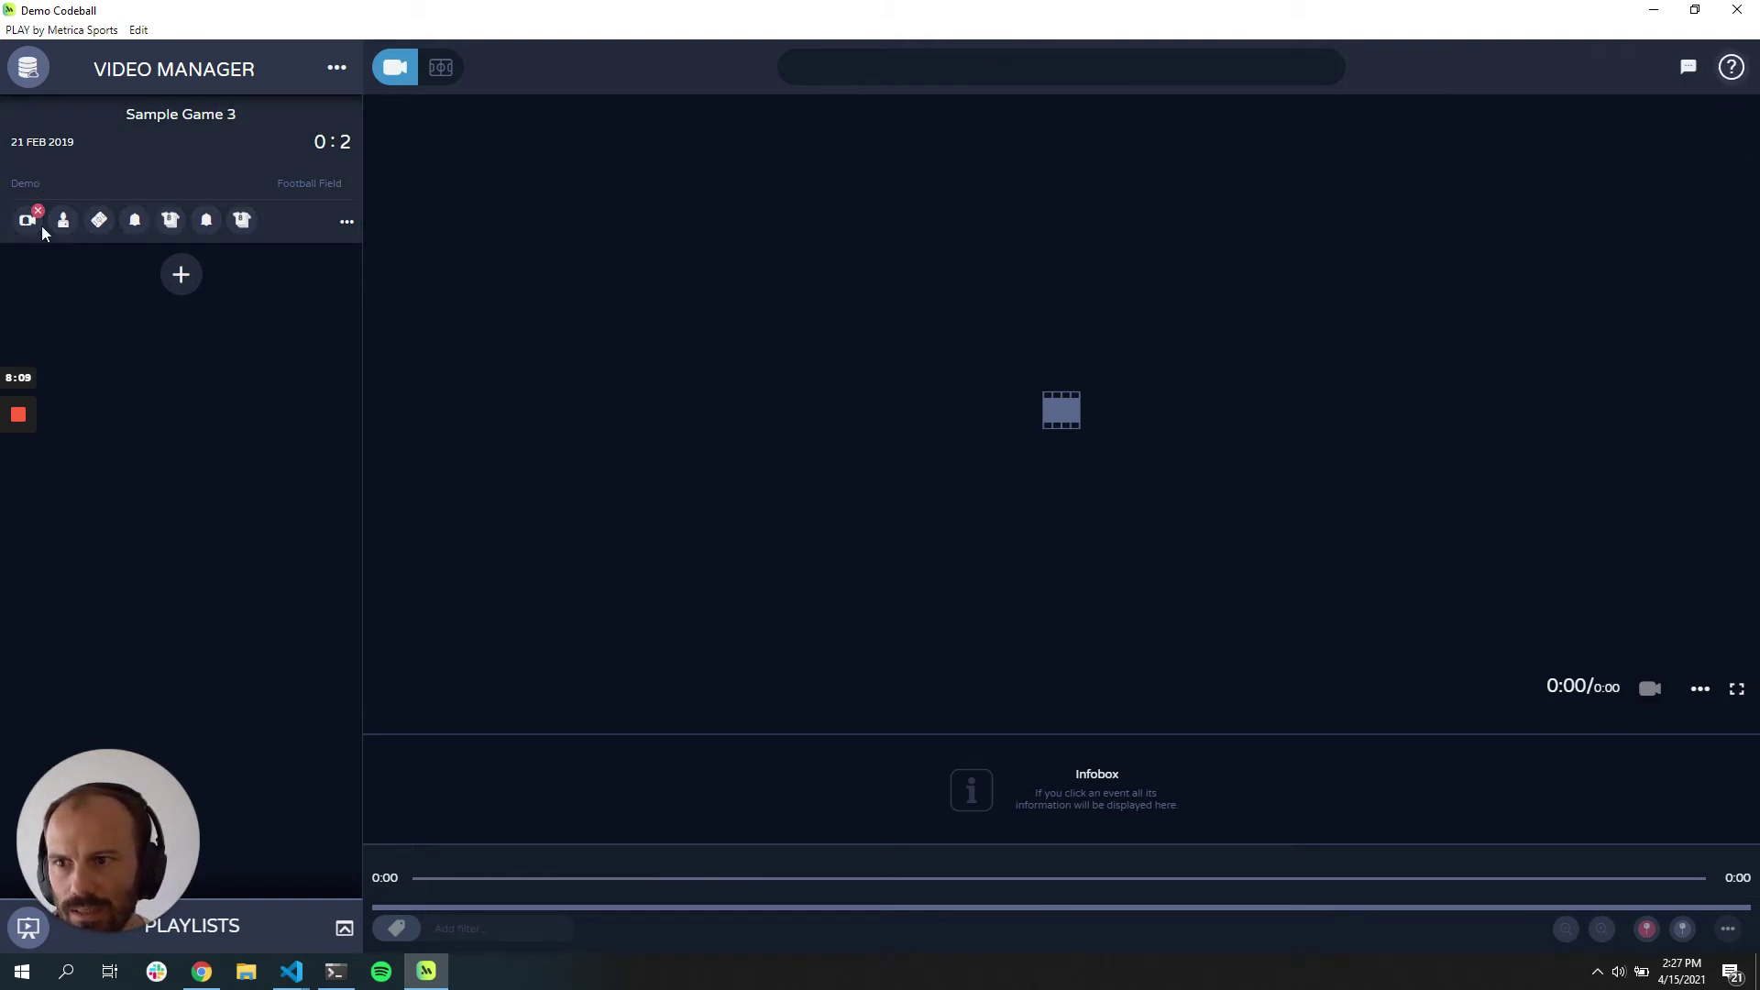
Step: In Sample Game 3's project, show Team Stretched, Set Pieces and Passes Into The Box custom pattern events
click(209, 165)
click(151, 509)
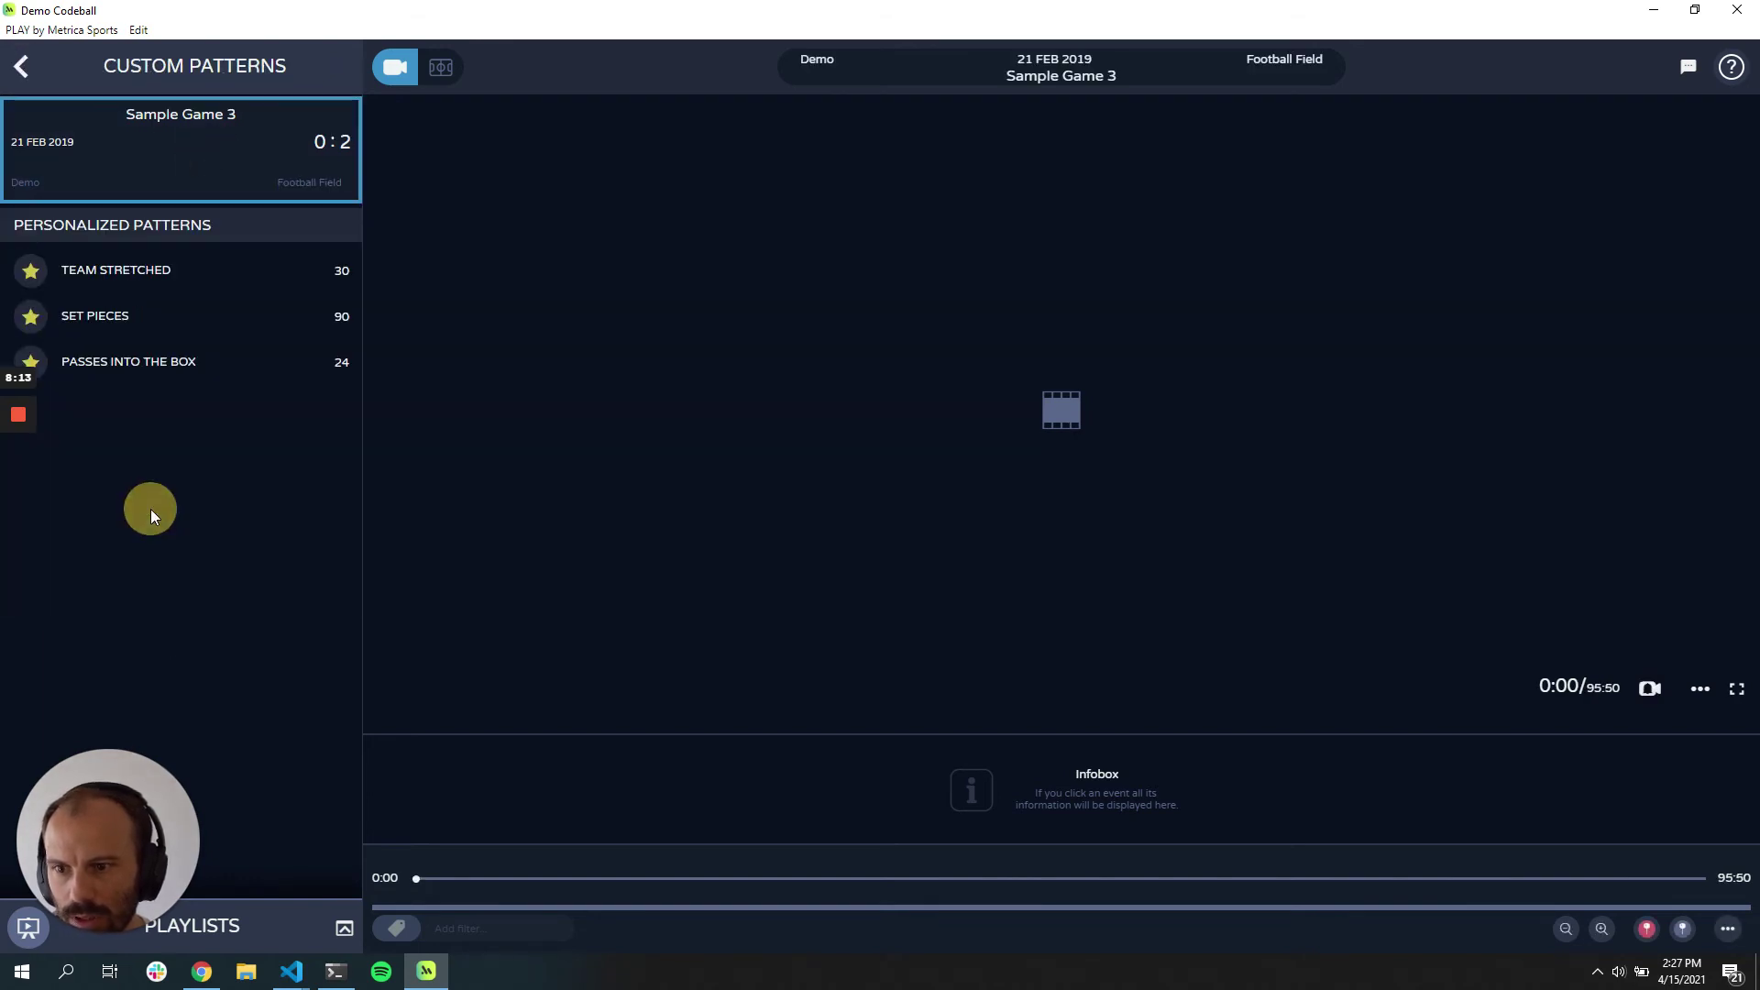
click(145, 275)
click(138, 315)
click(129, 366)
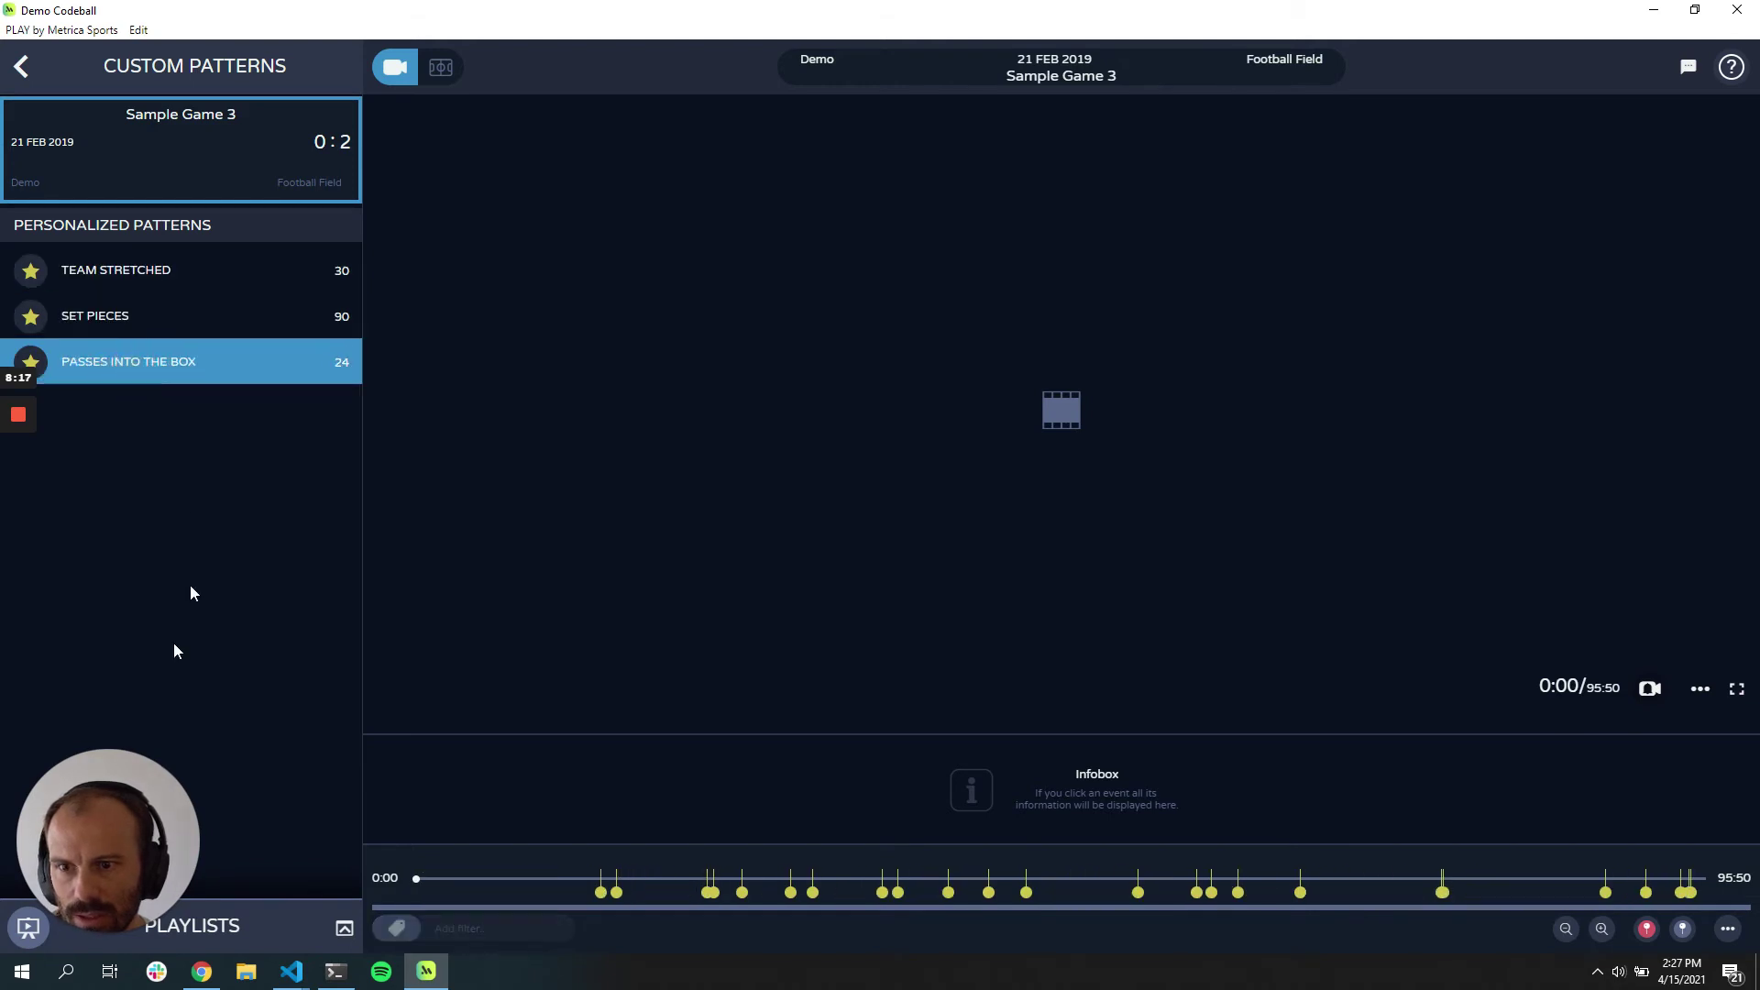
click(22, 66)
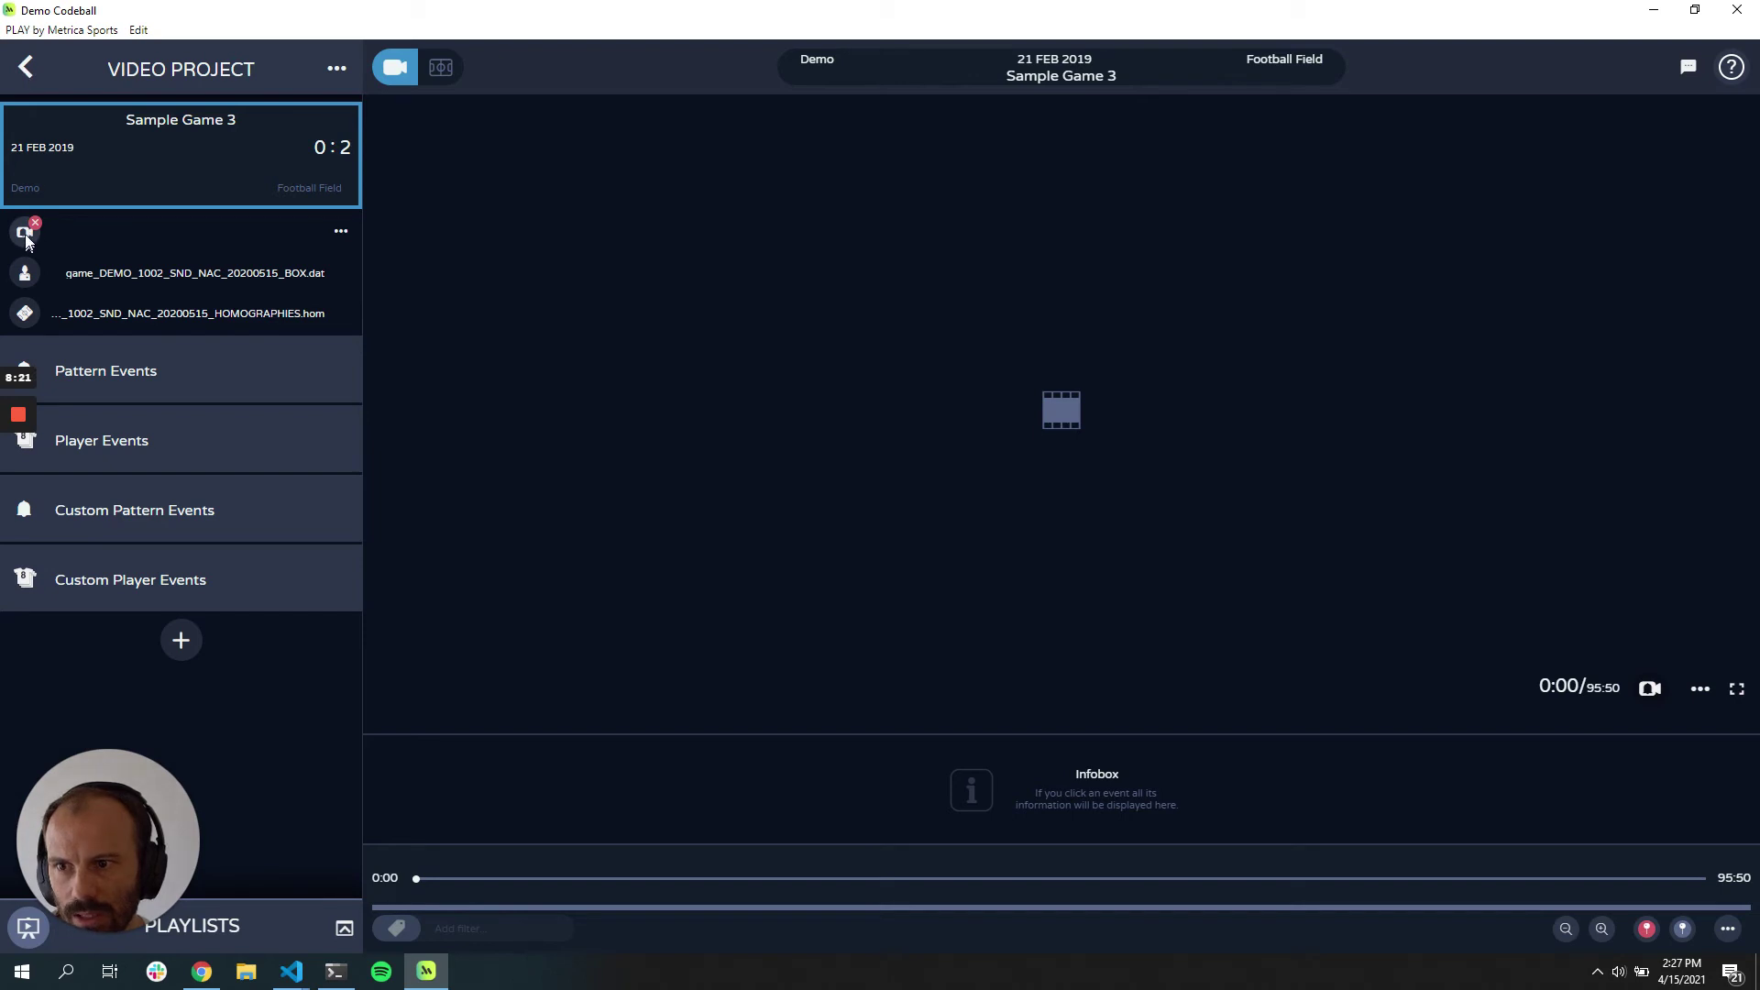
click(43, 68)
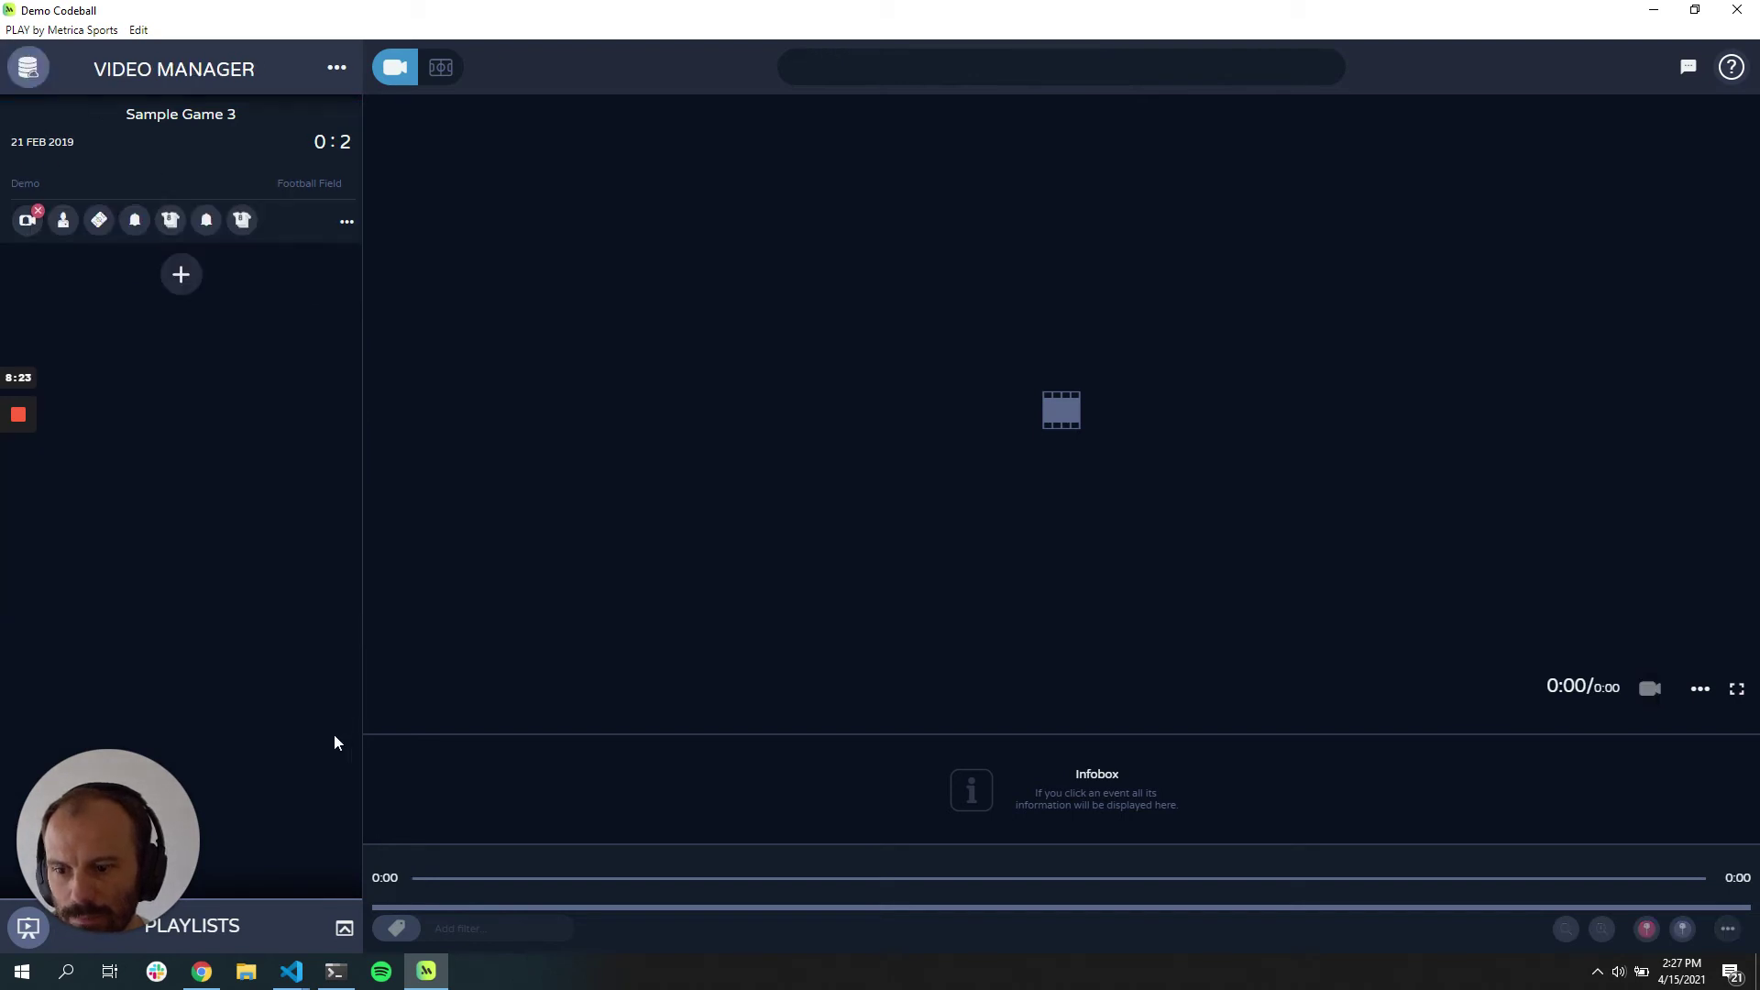
click(202, 971)
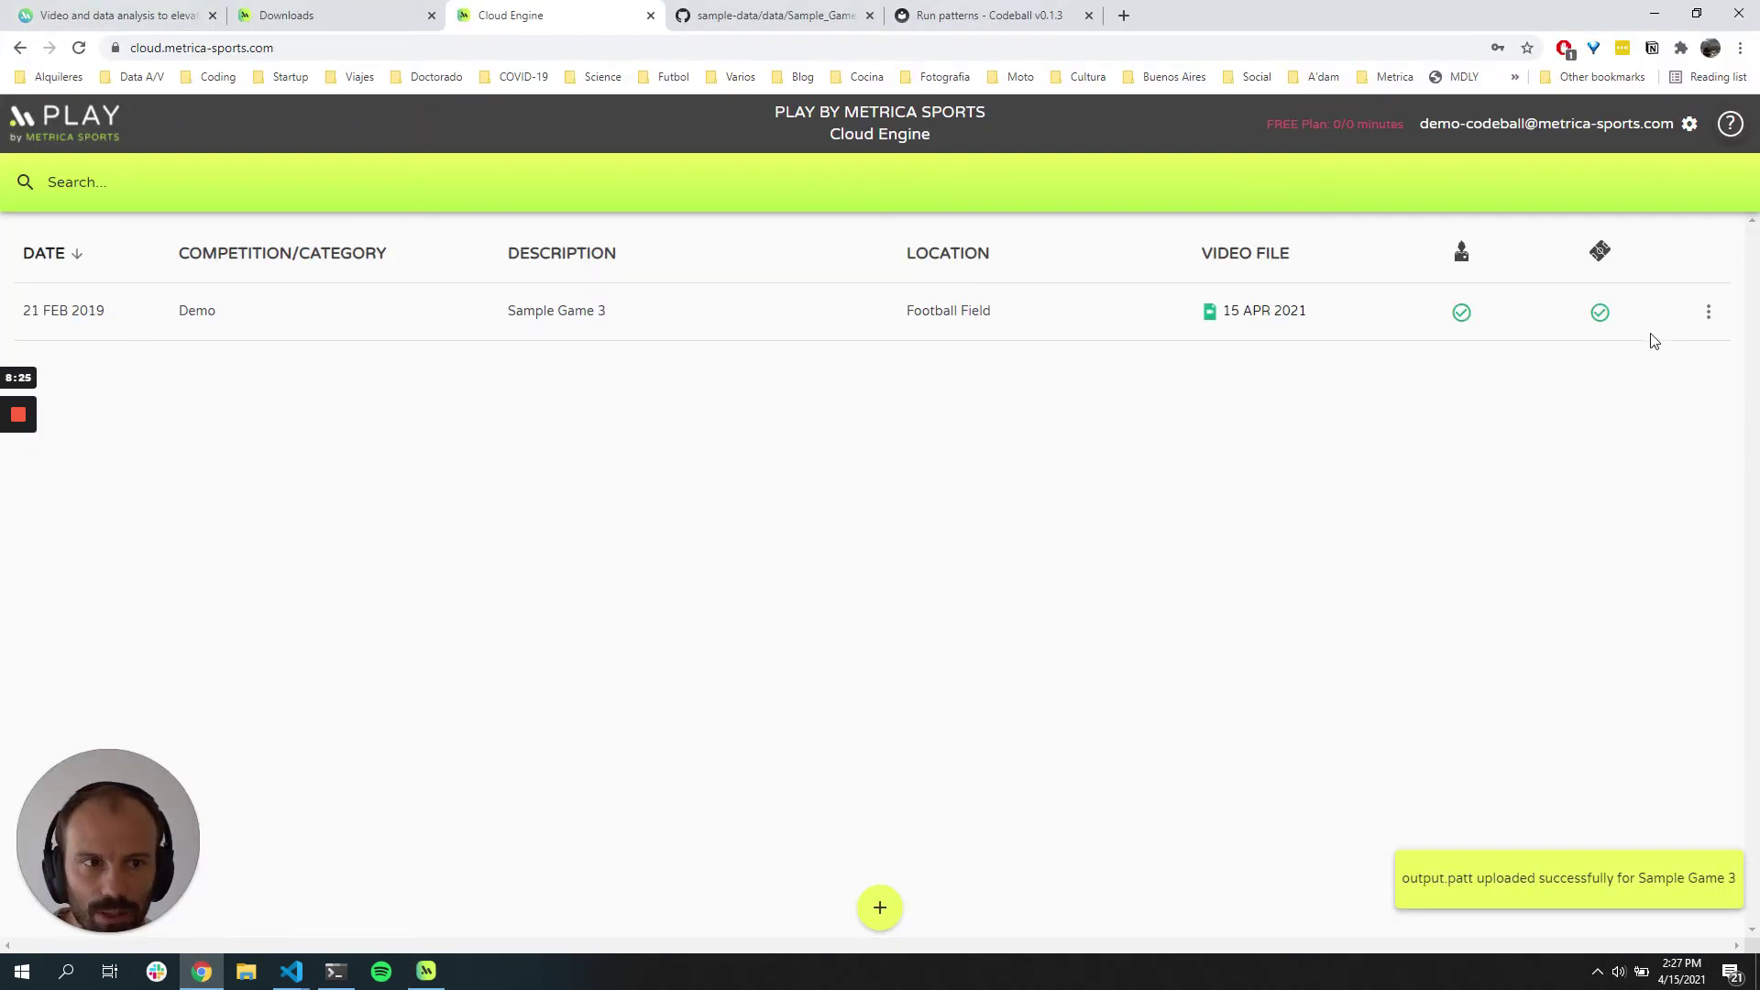
click(1709, 312)
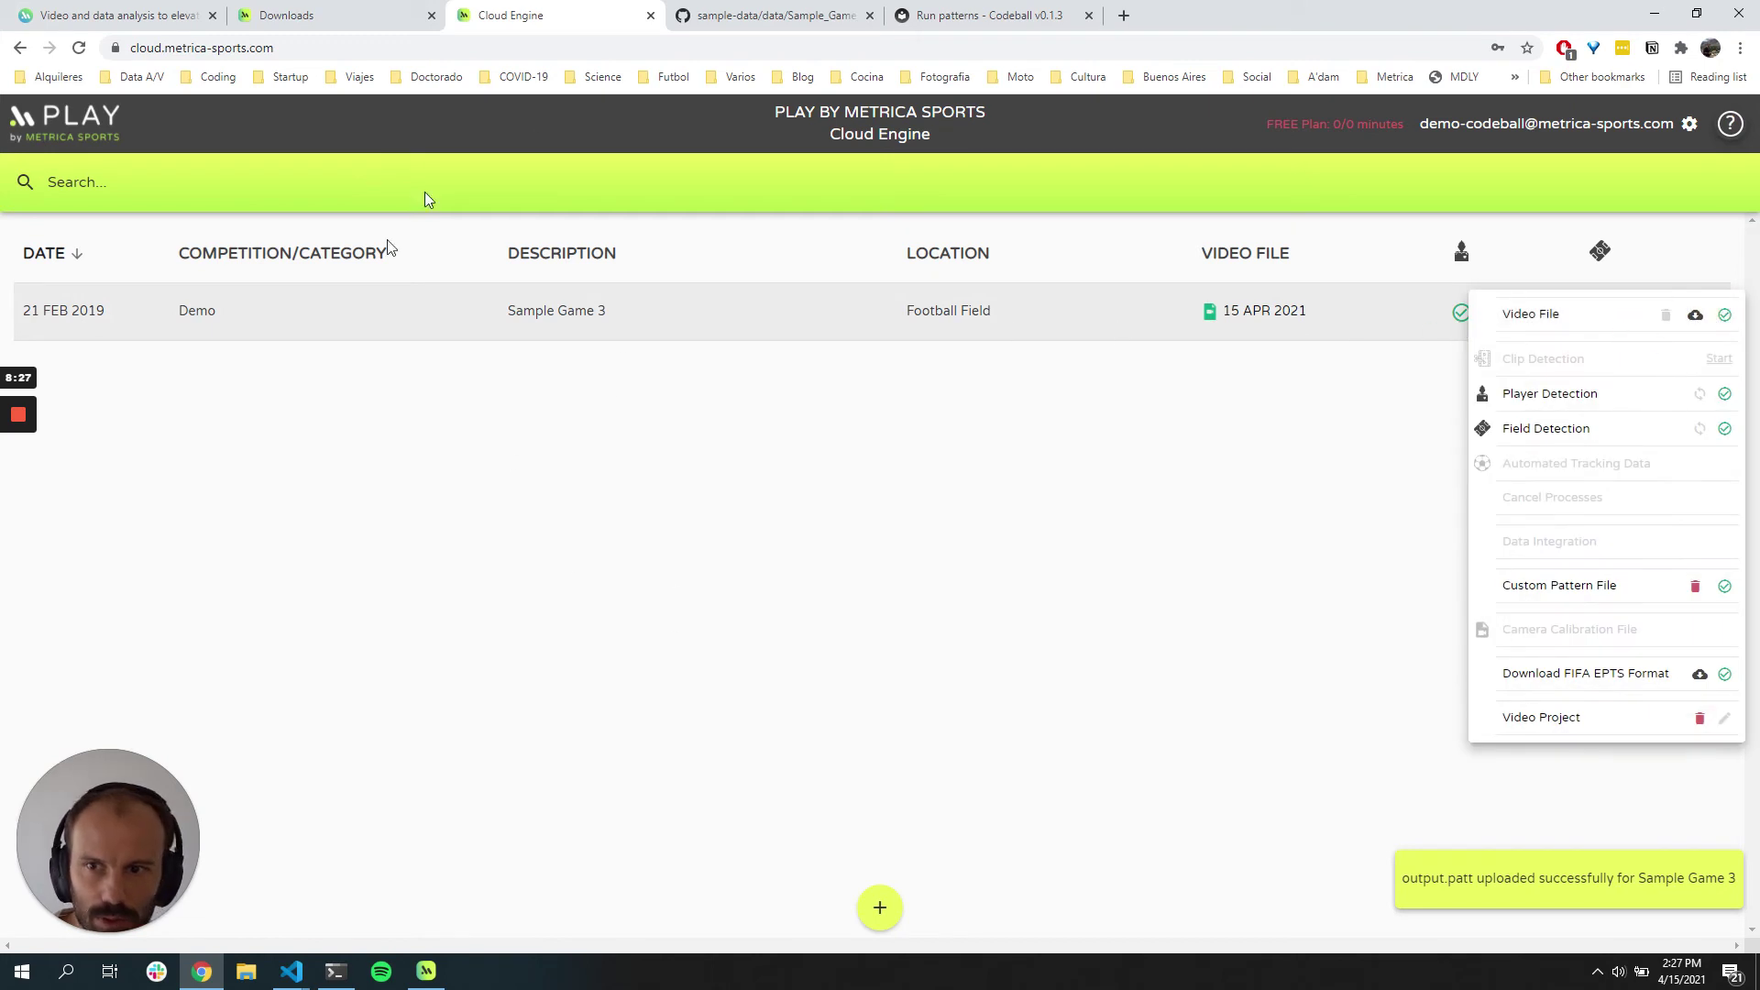
click(536, 140)
click(1711, 314)
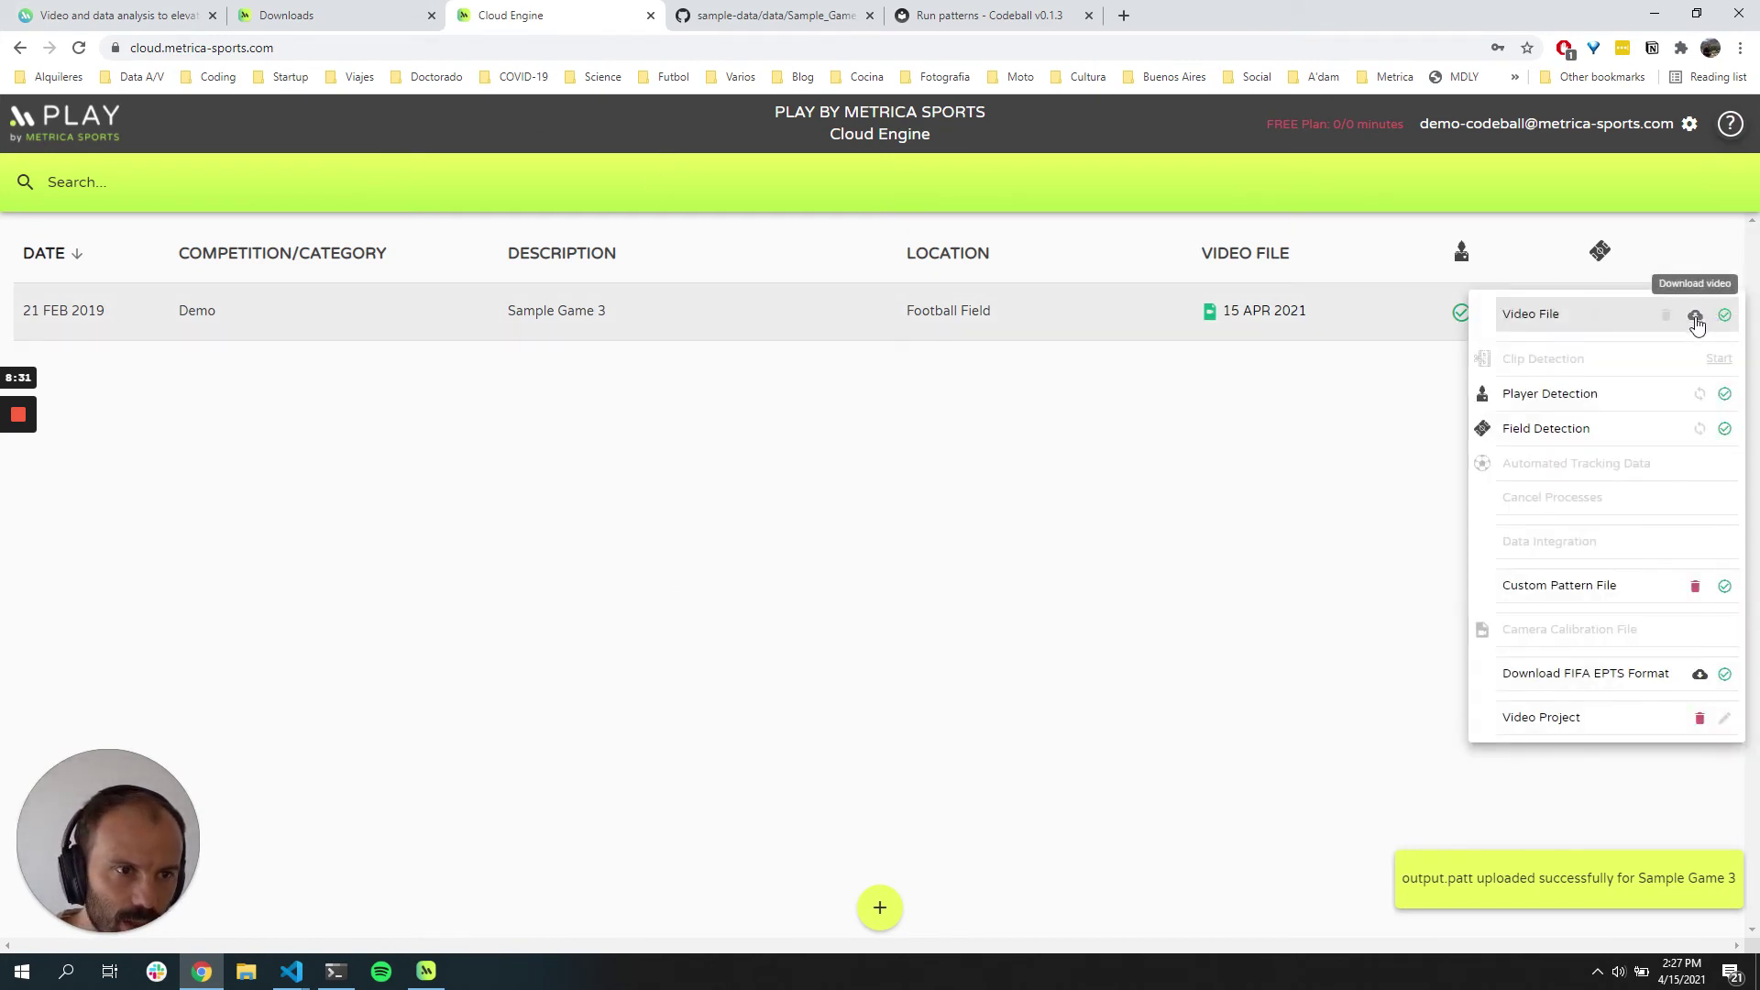
click(1696, 317)
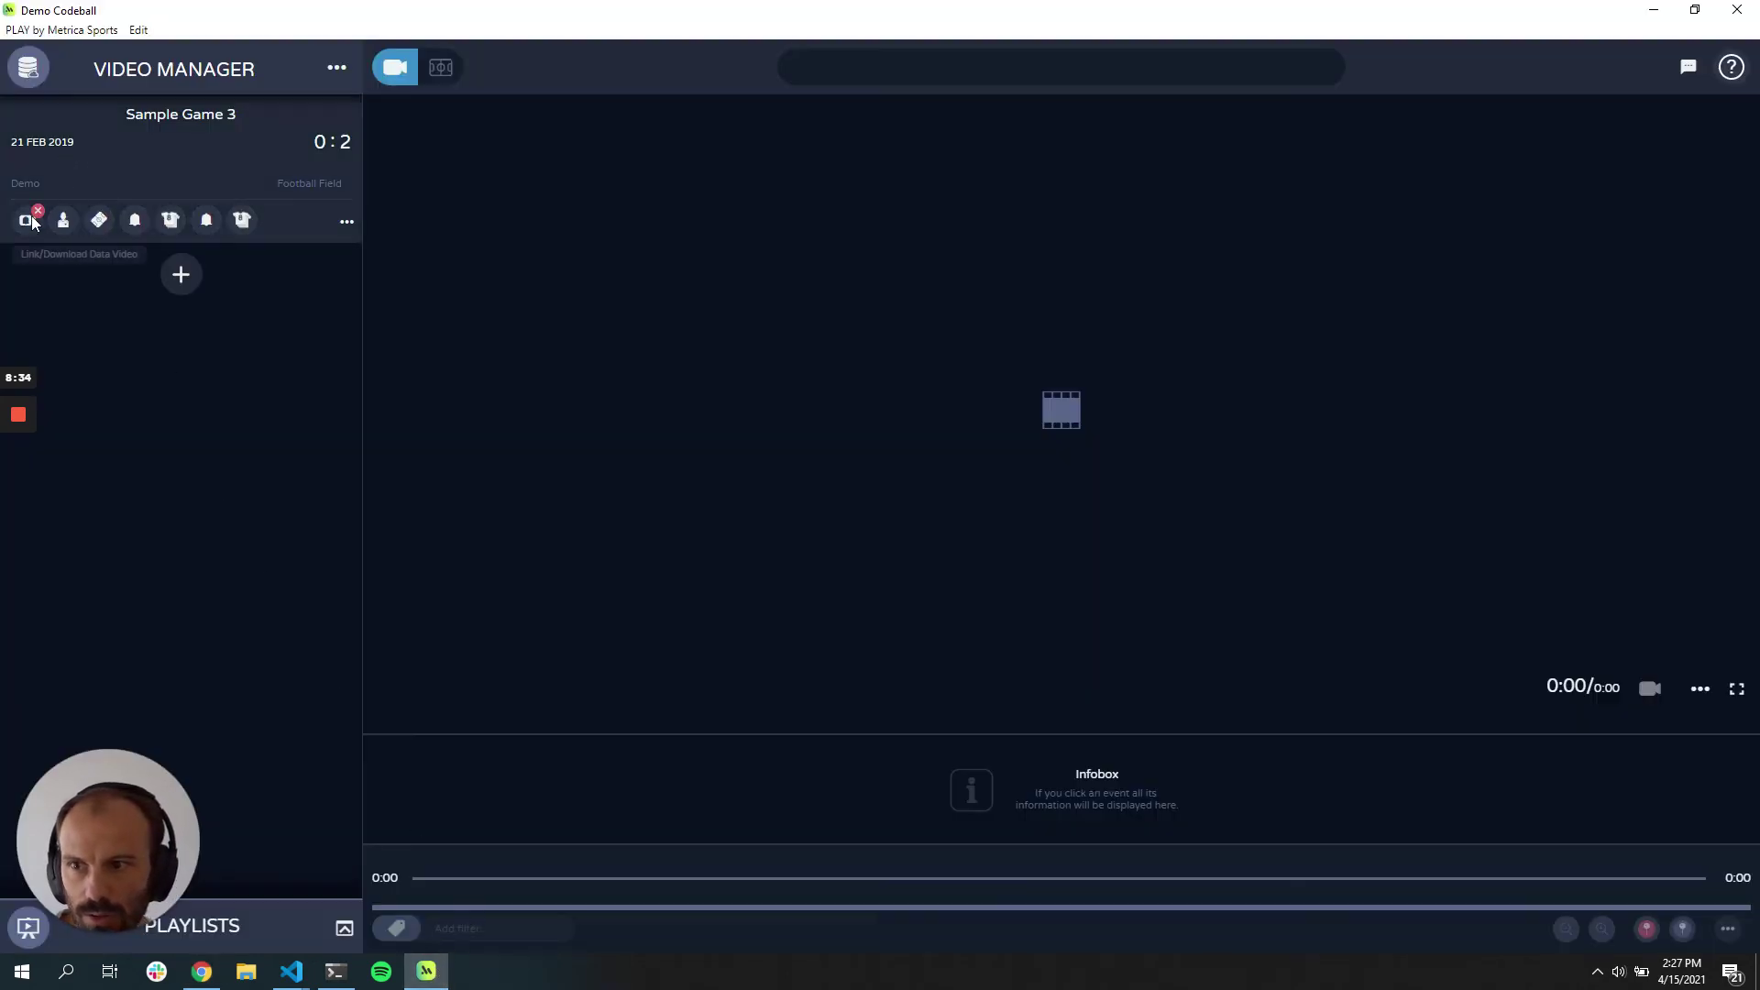
Step: Link 20190220_DEMO_1002_SND_NAC_FULLMATCH.mp4 from D:\METRICA\TEST_GAMES\…\upload\videos\original to Sample Game 3 and open its project
click(30, 224)
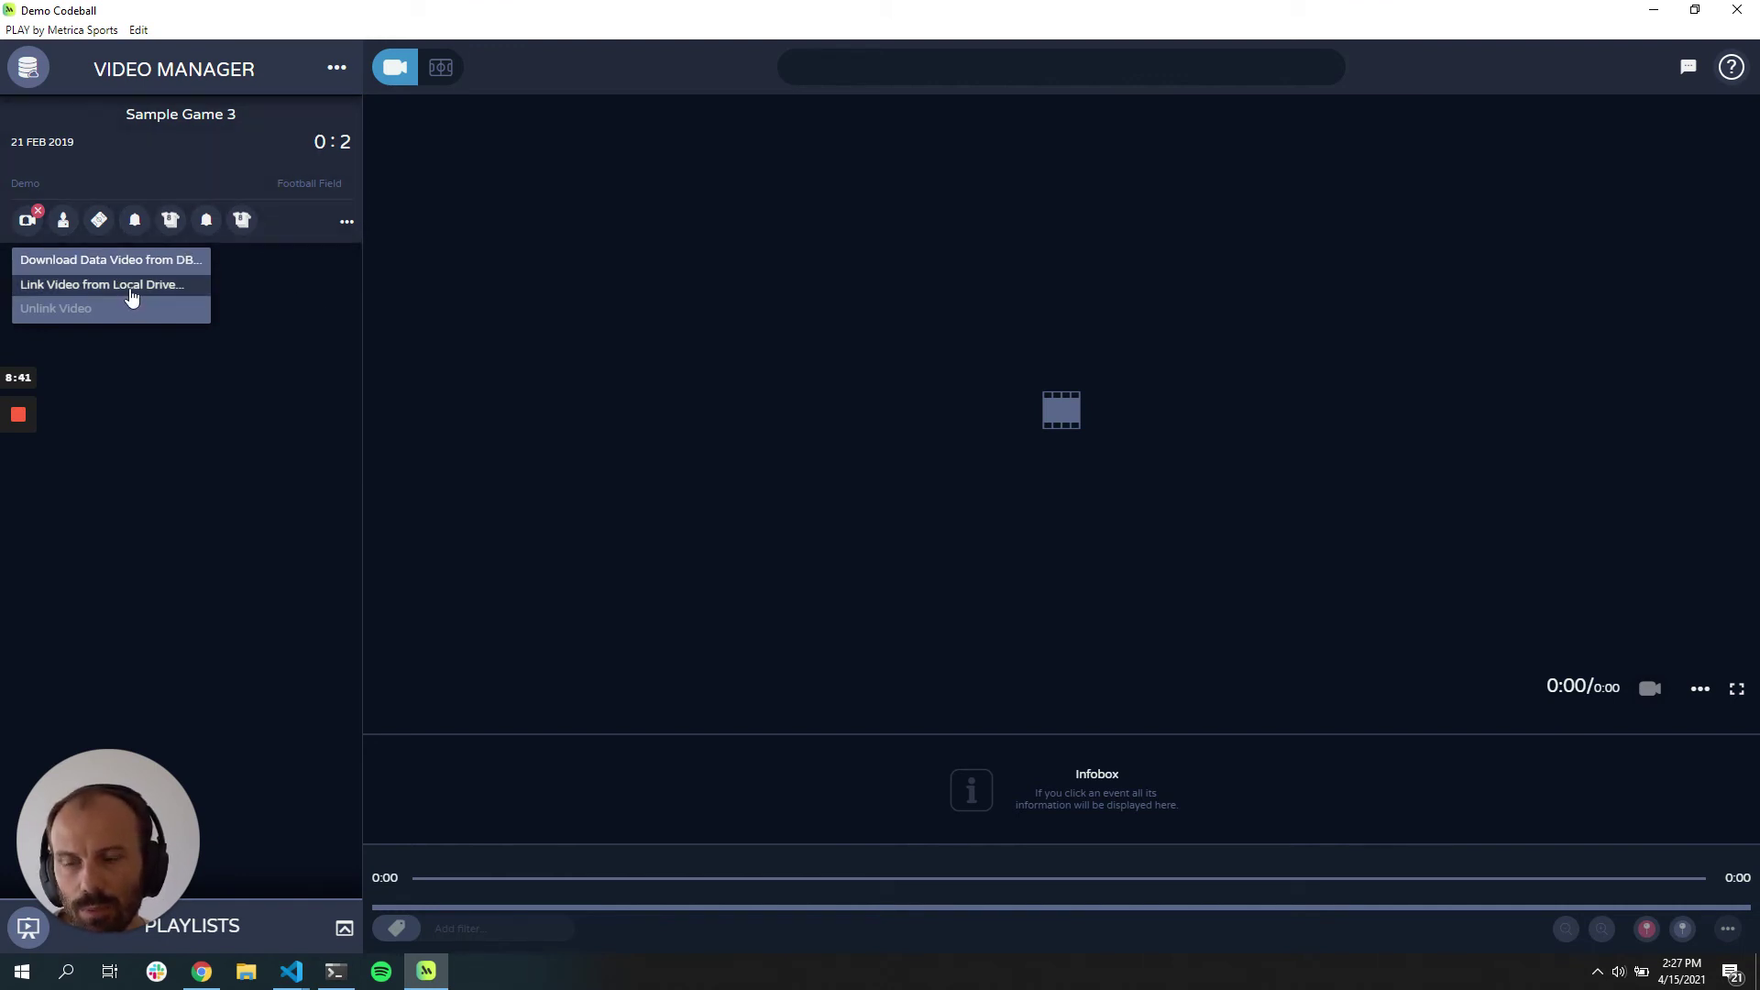
click(131, 286)
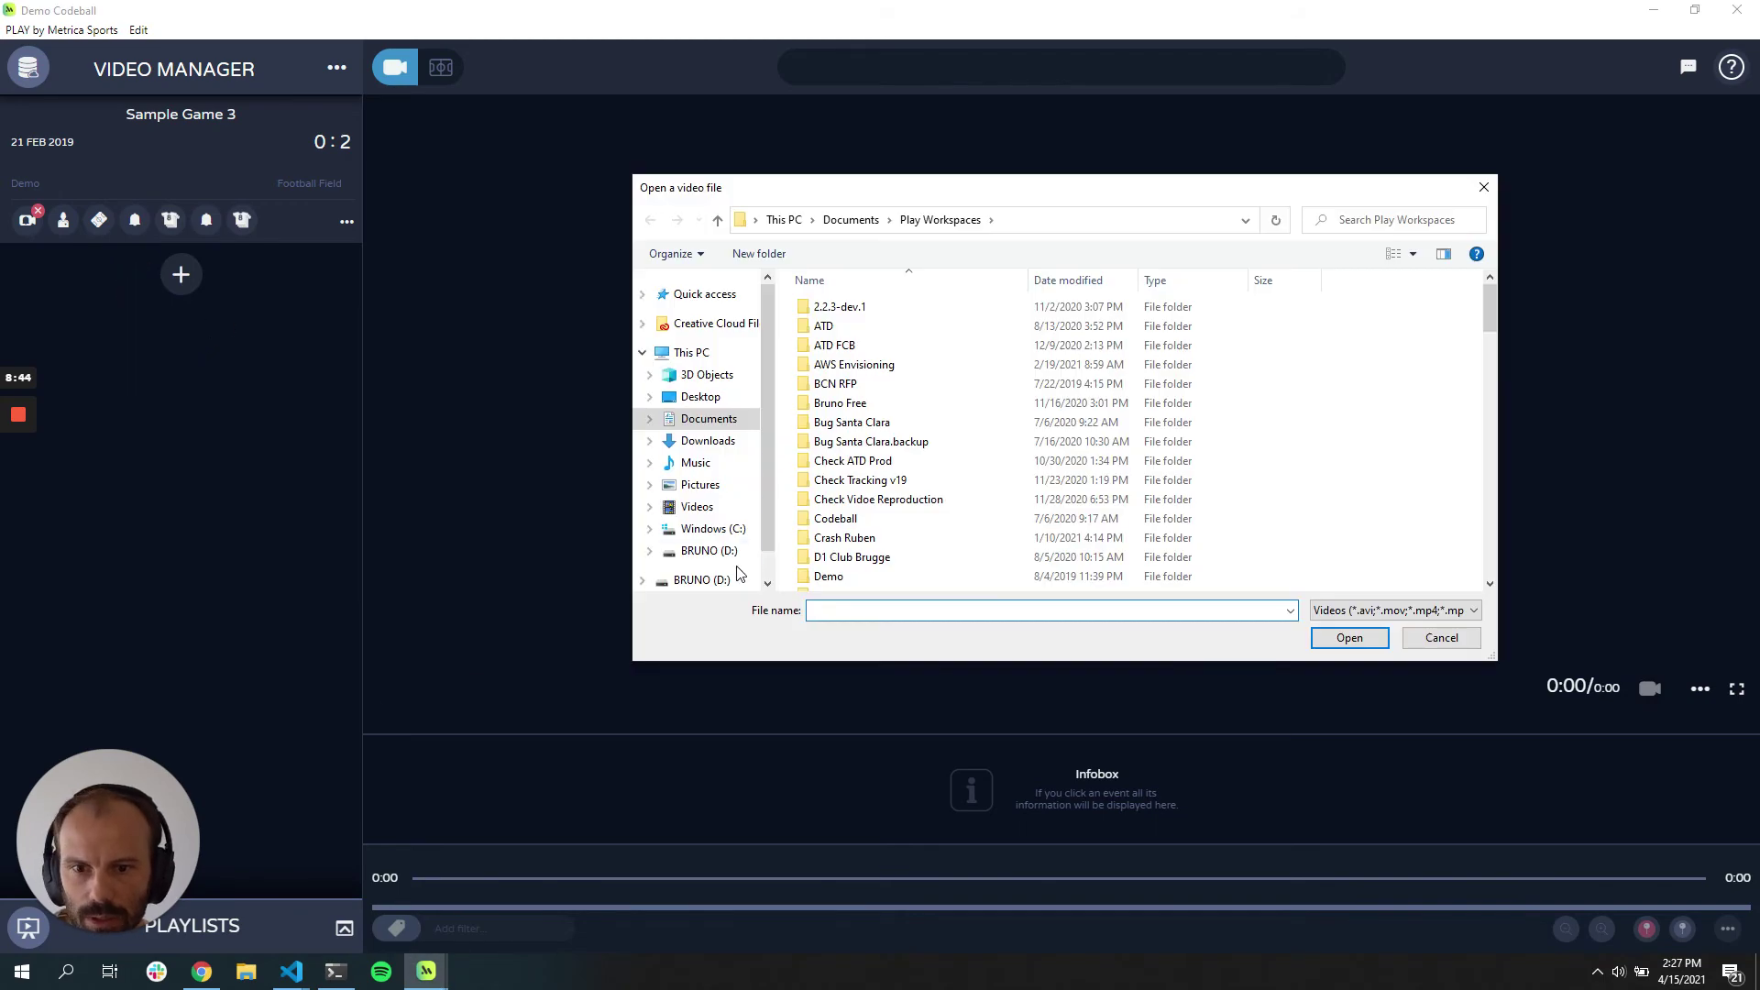
click(726, 553)
double_click(939, 383)
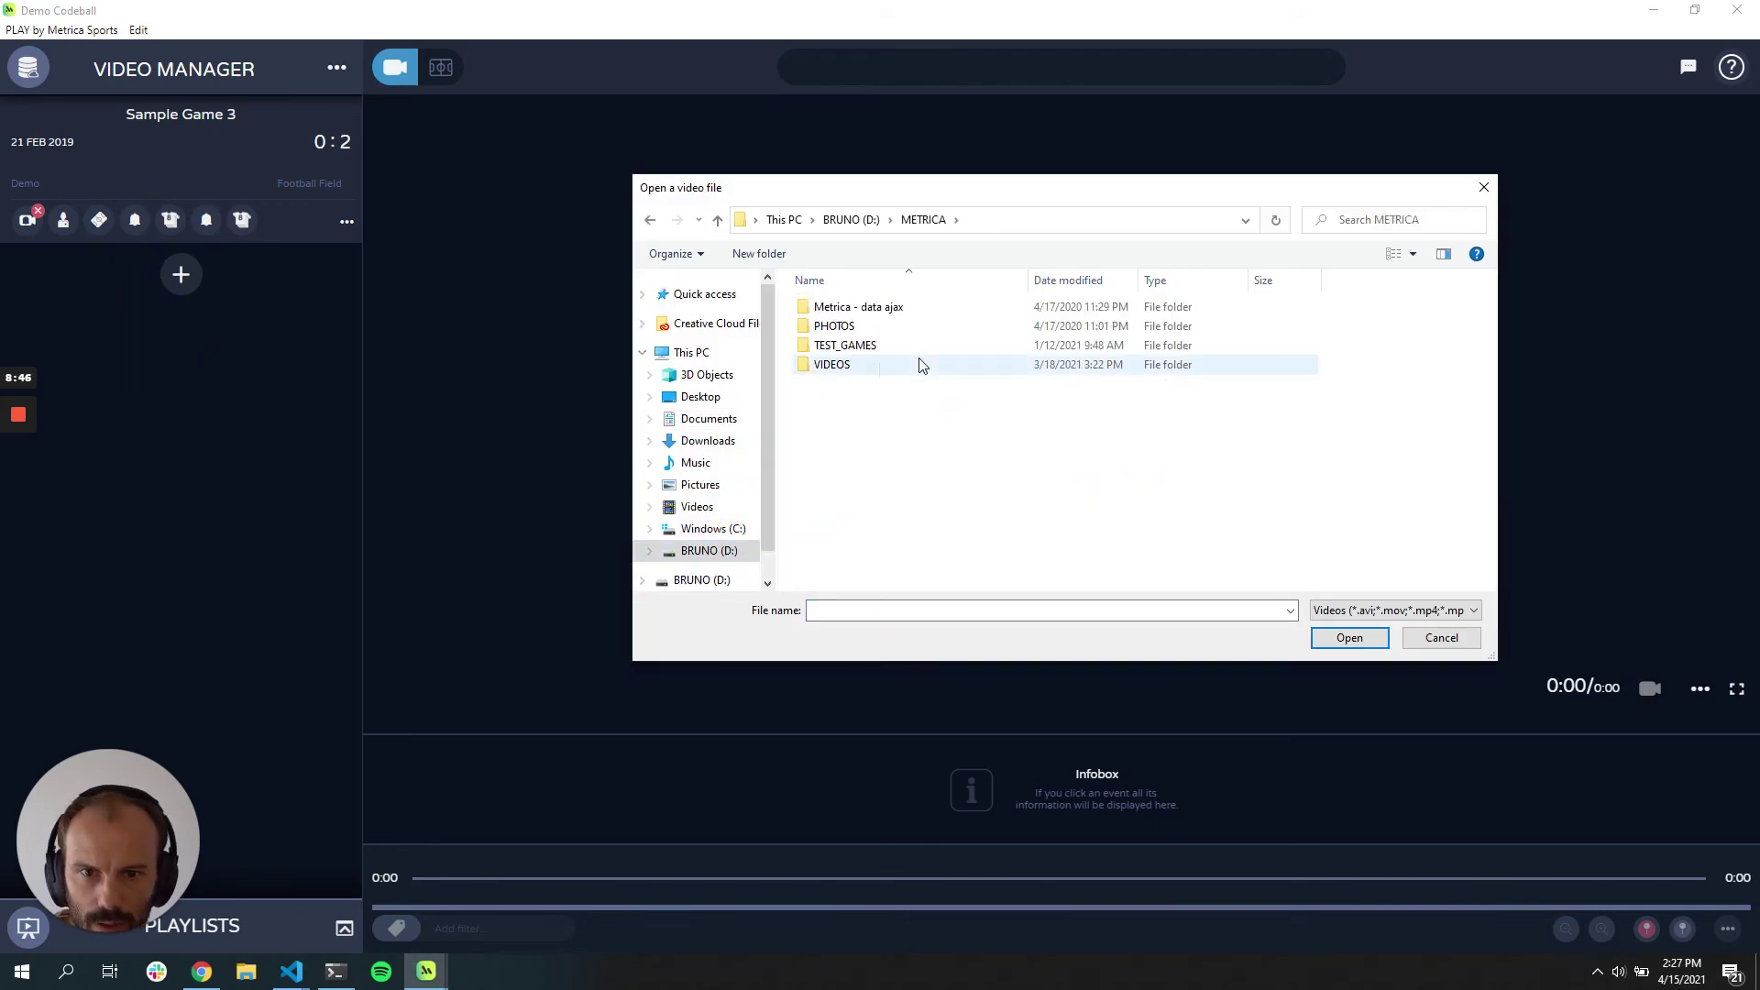
double_click(908, 344)
double_click(912, 383)
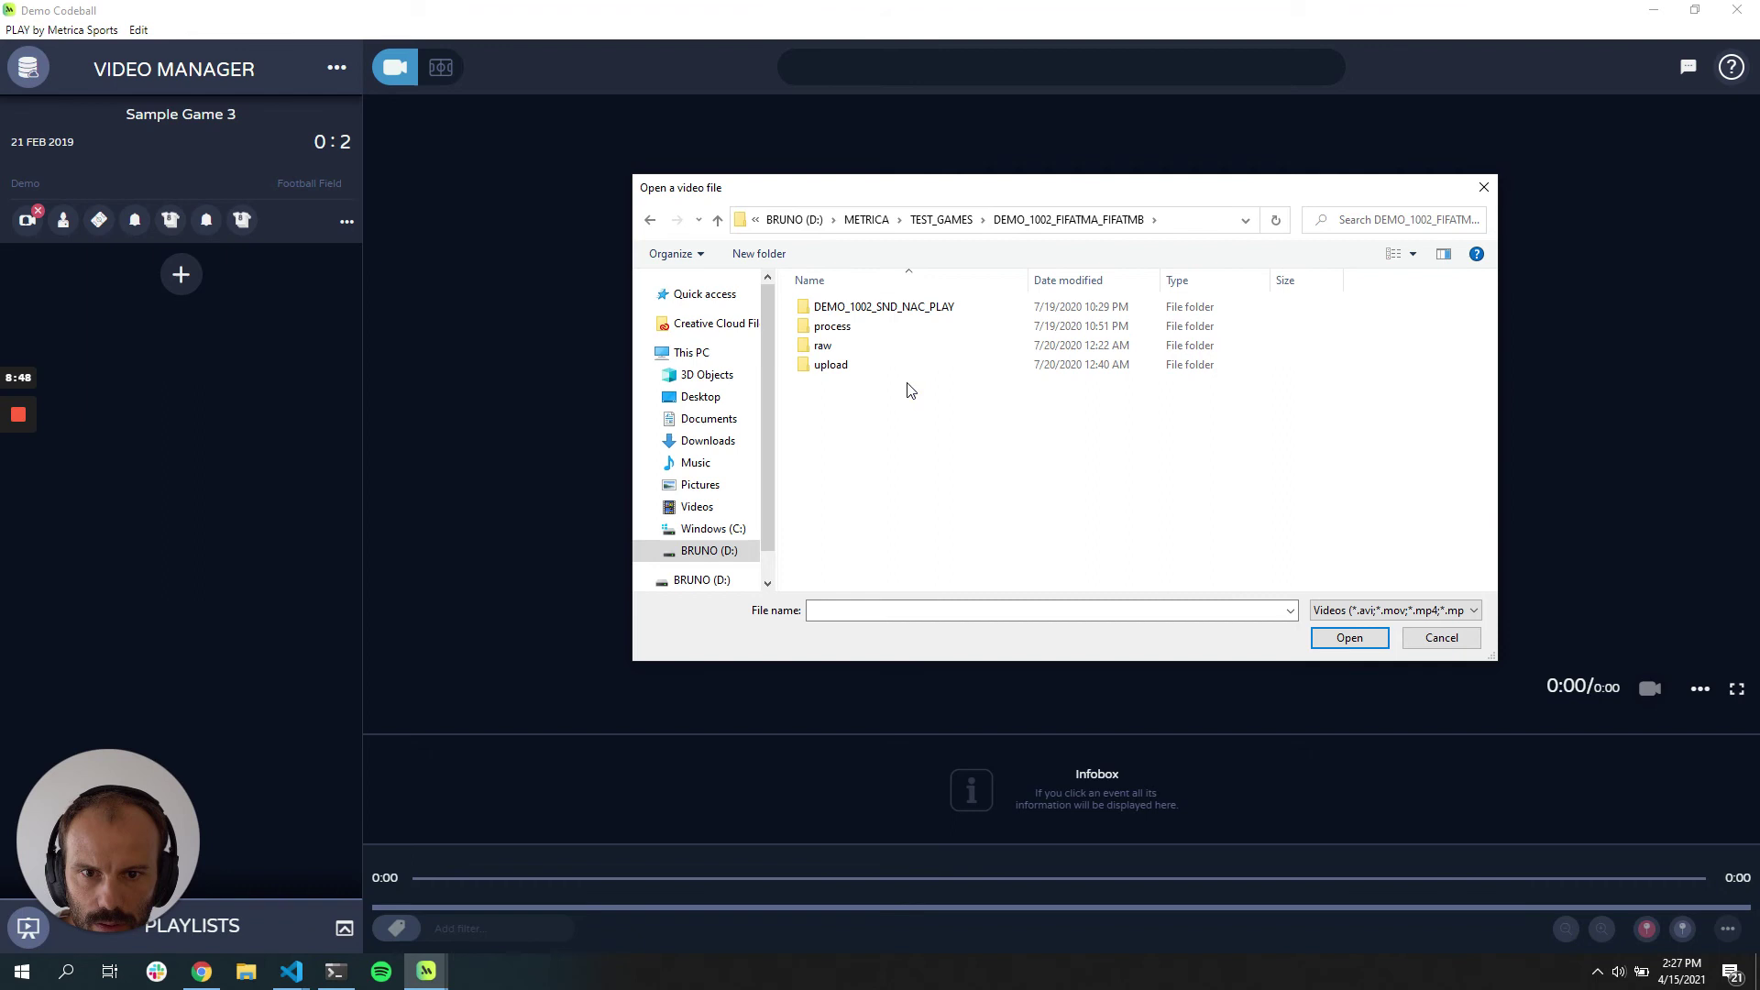
double_click(862, 366)
double_click(868, 327)
double_click(872, 309)
double_click(871, 306)
click(264, 151)
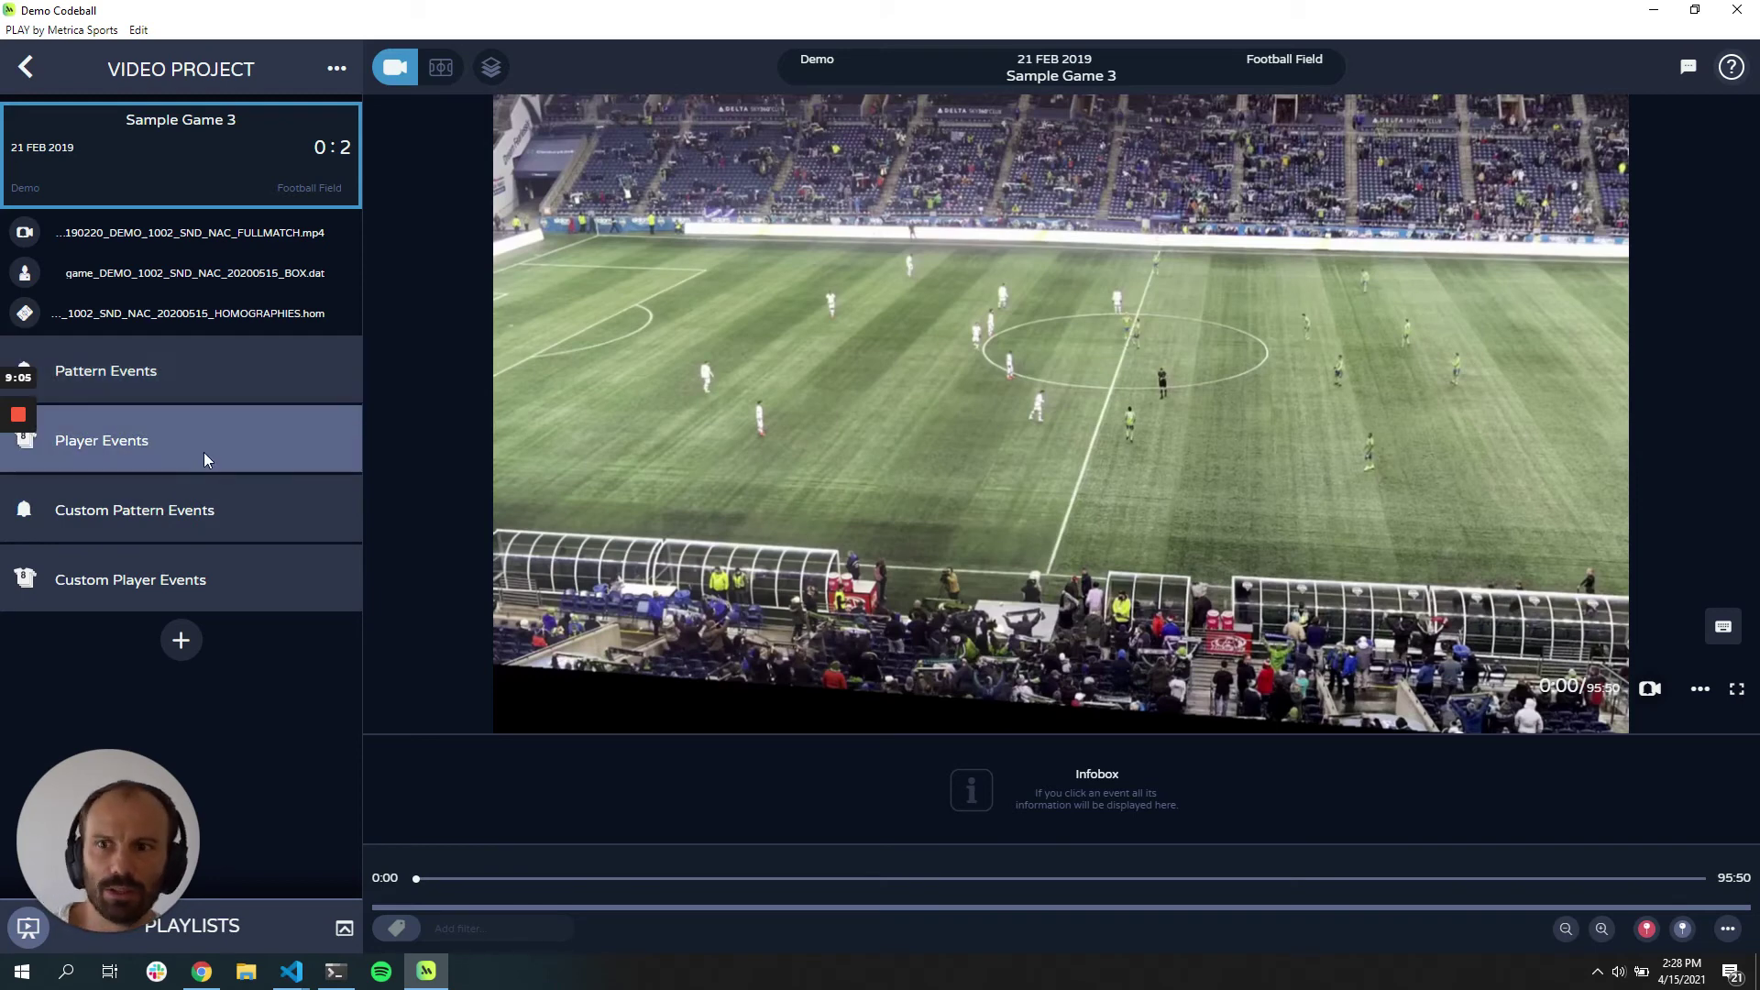
Step: Show Passes Into The Box events and play the pass clips at 15:09 and 35:59
click(200, 524)
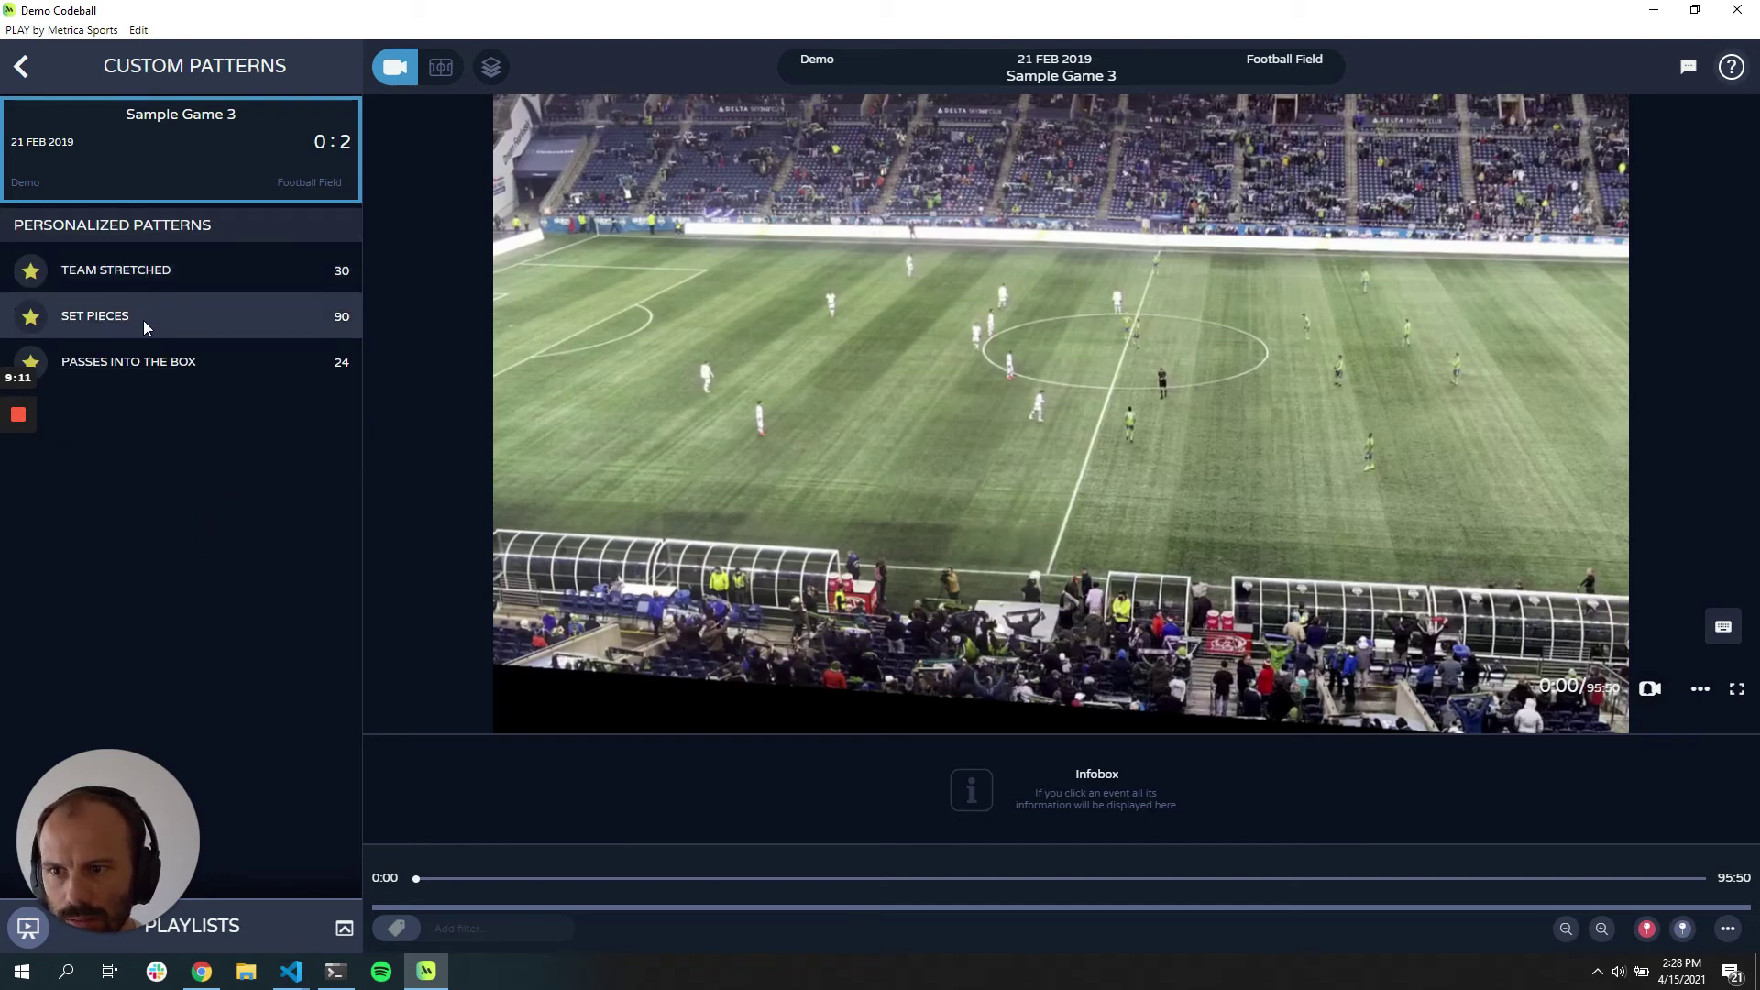
click(141, 361)
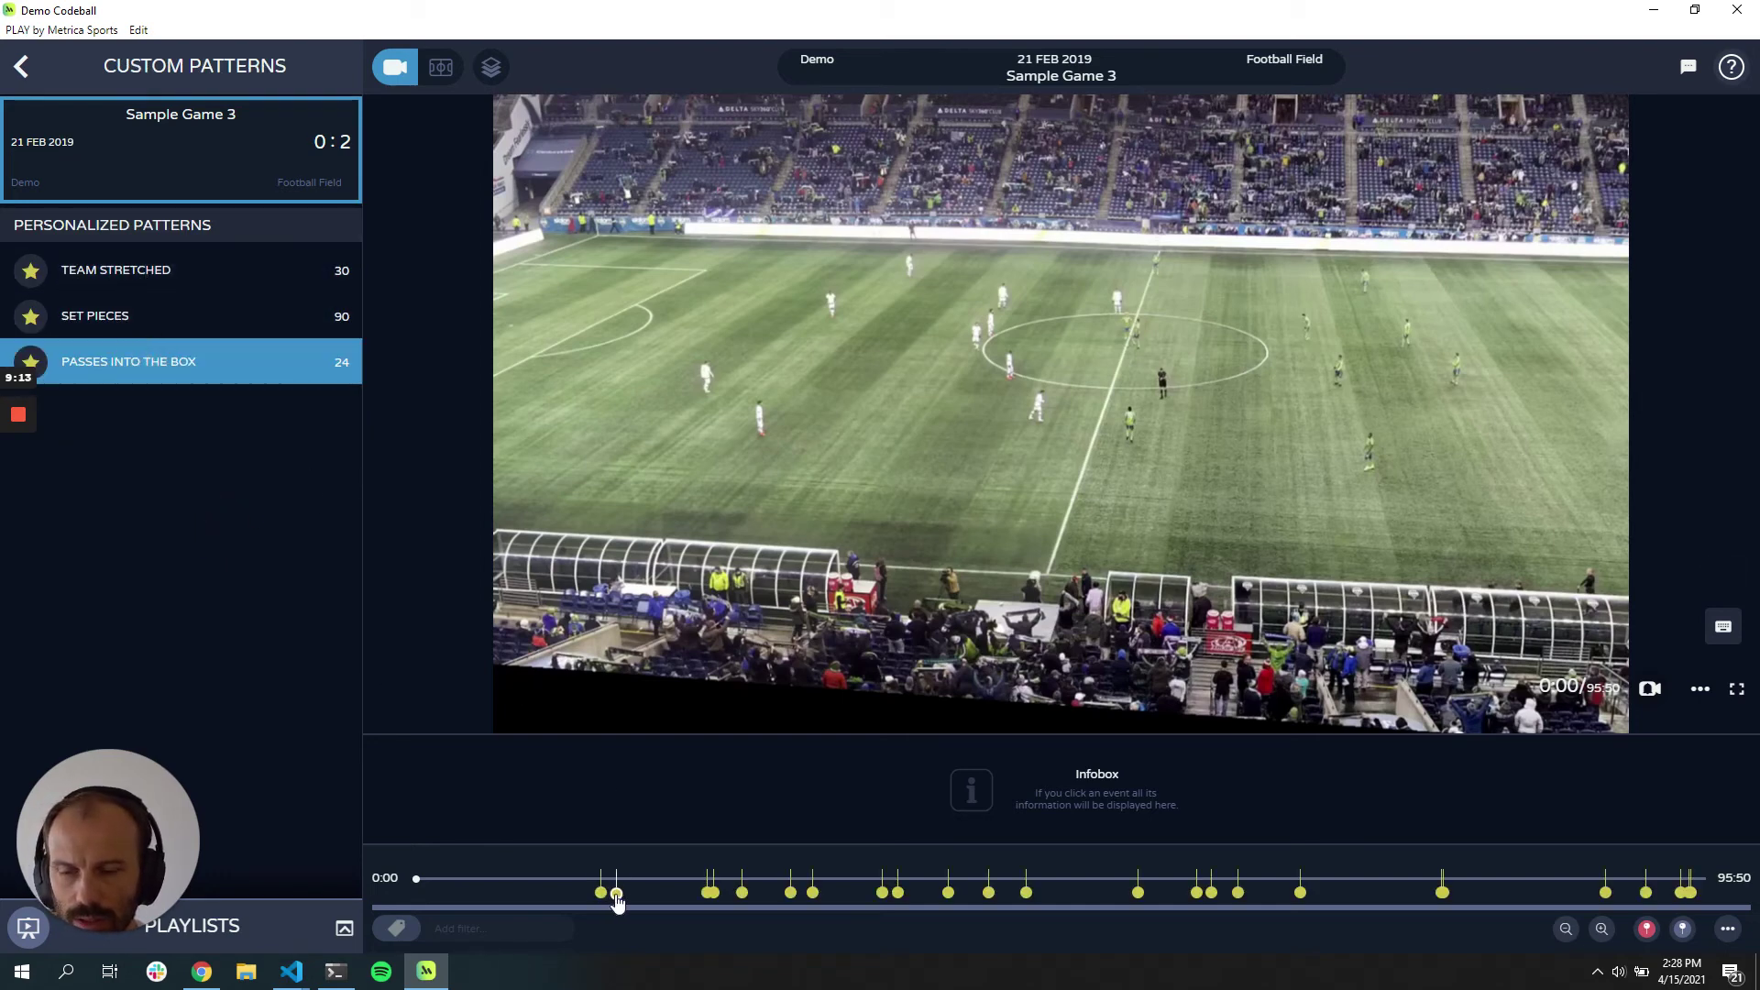
click(616, 895)
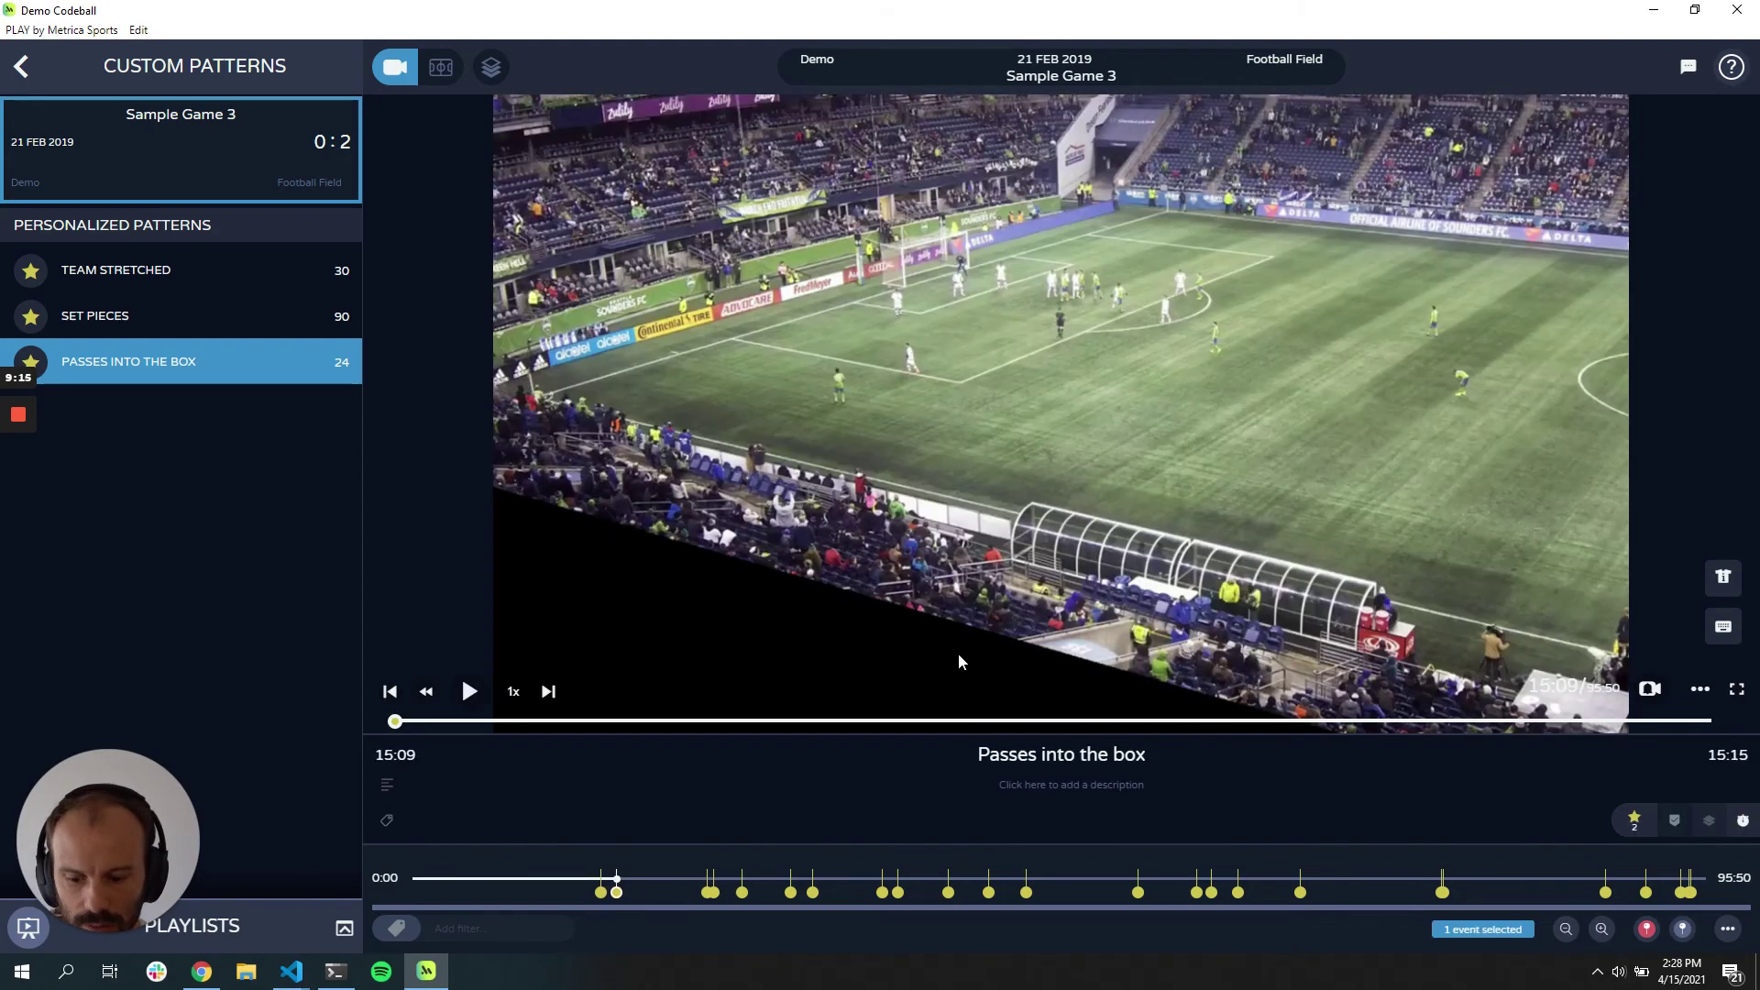
click(897, 892)
click(1052, 413)
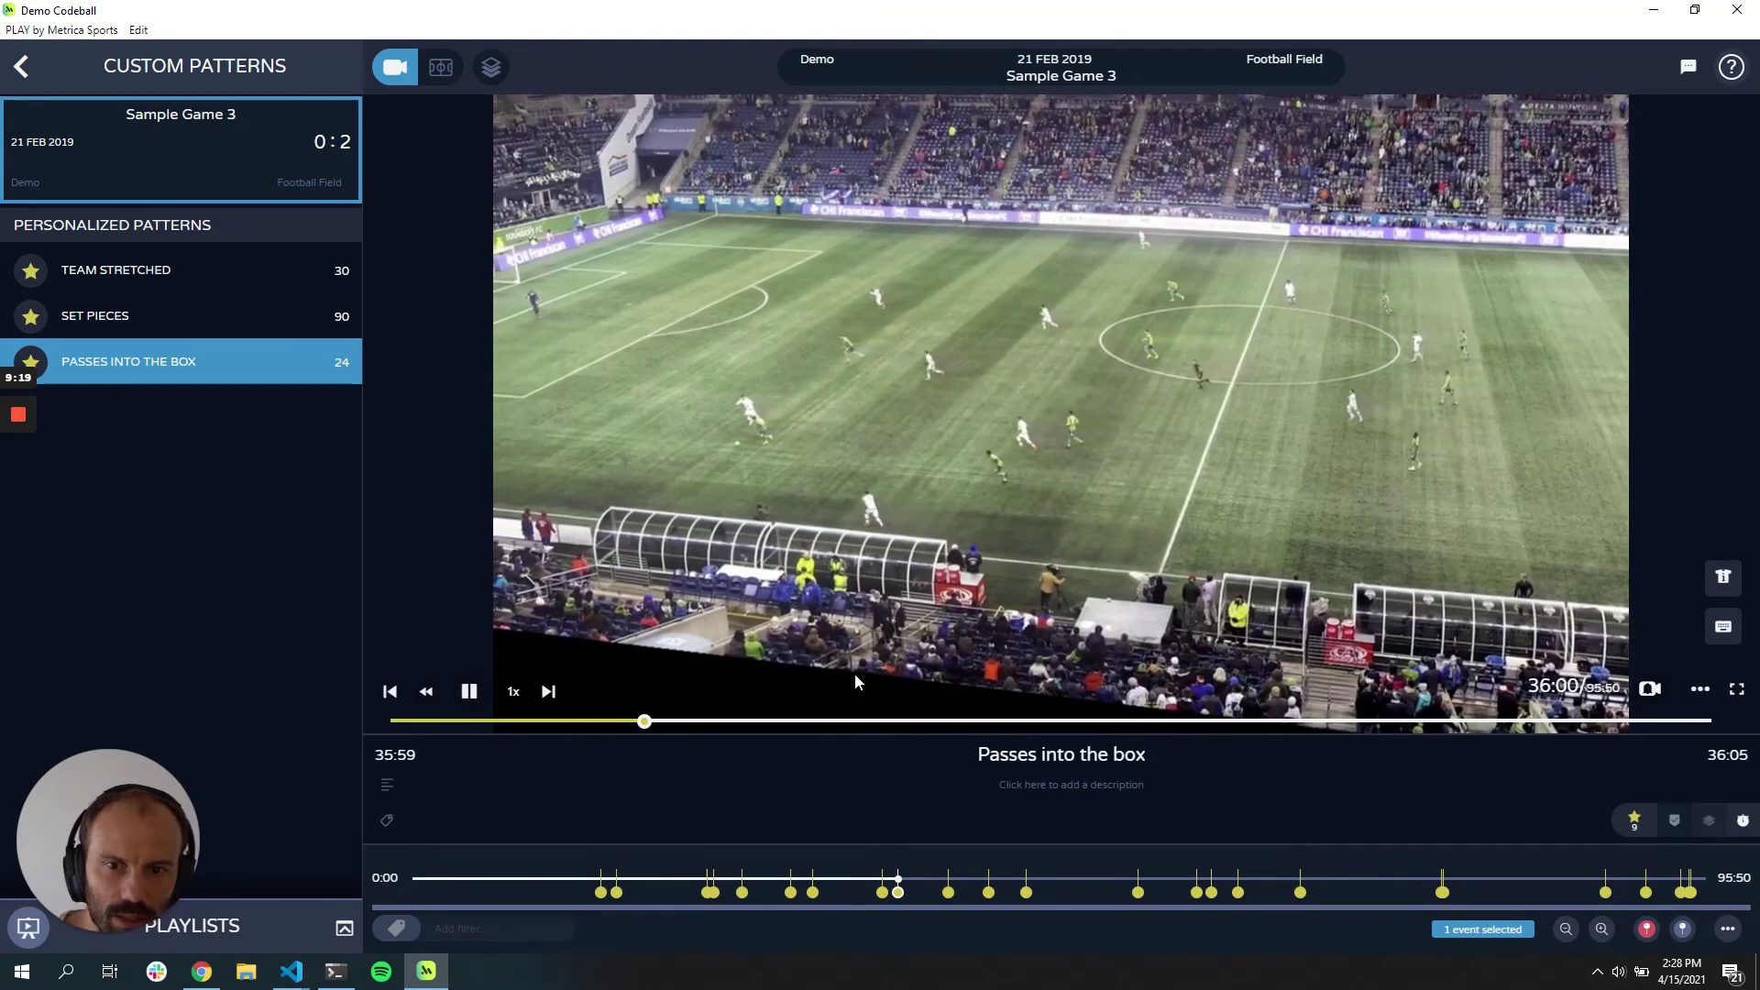
Step: Switch off Resume Play in the player settings and play the 39:42 pass event
drag(664, 355, 708, 449)
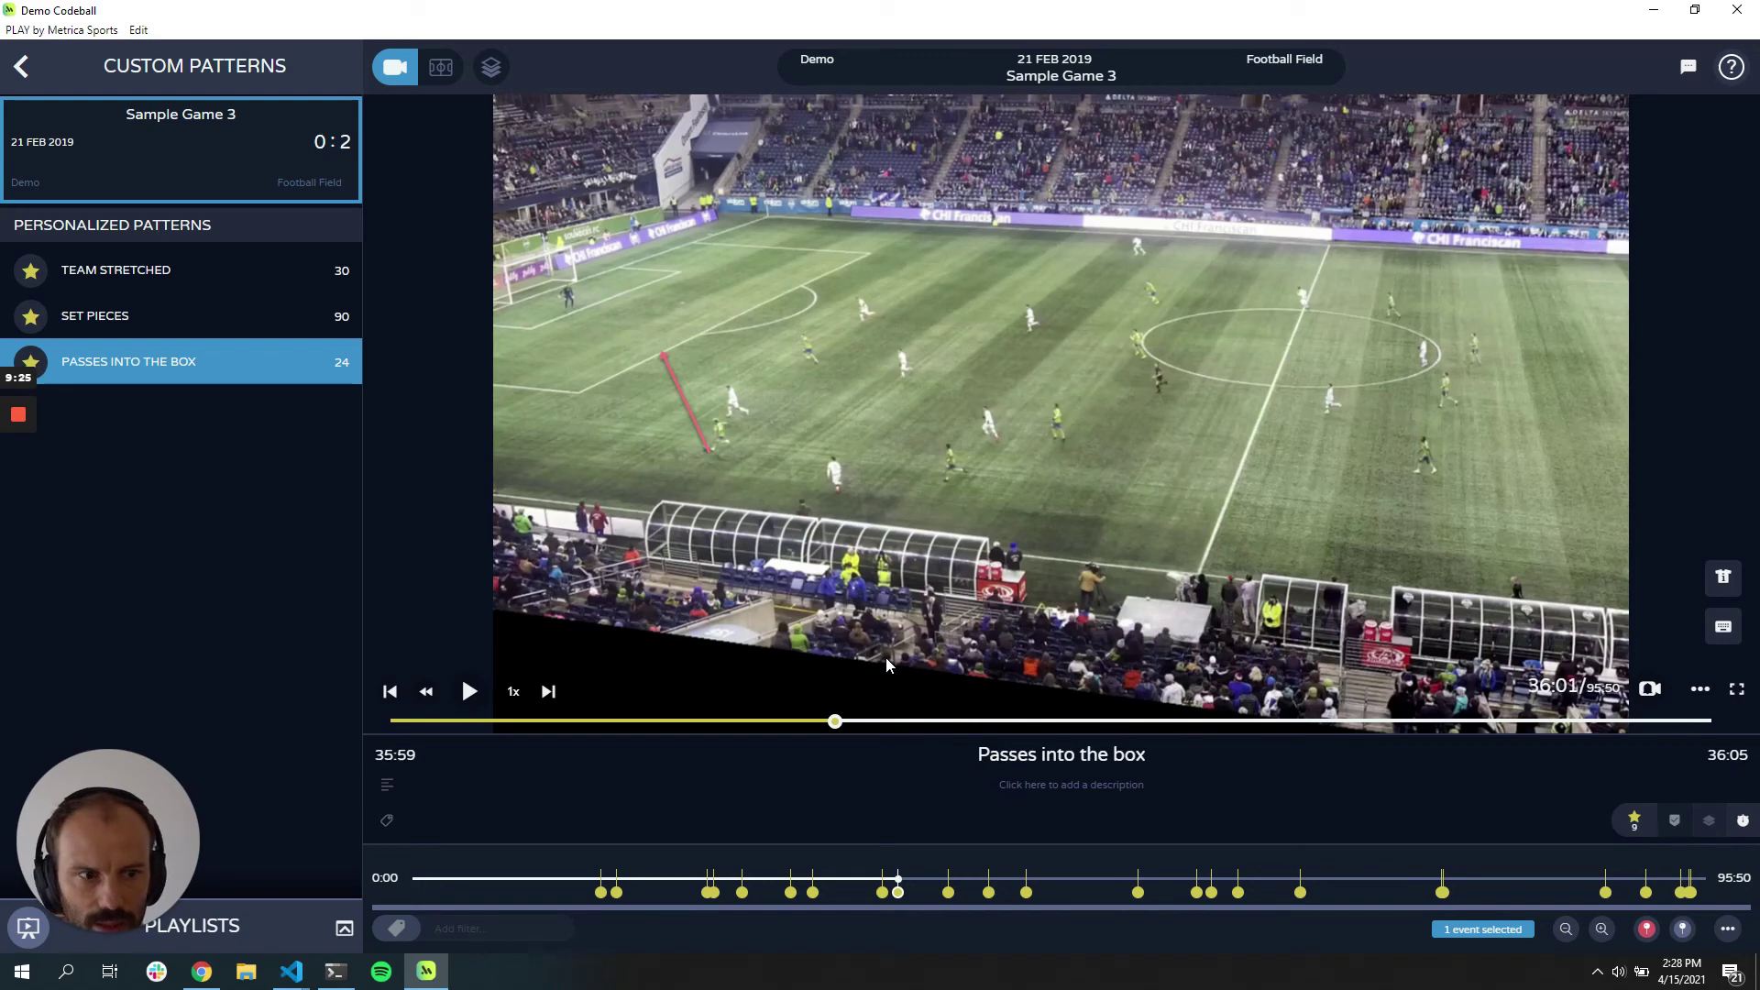
click(1699, 690)
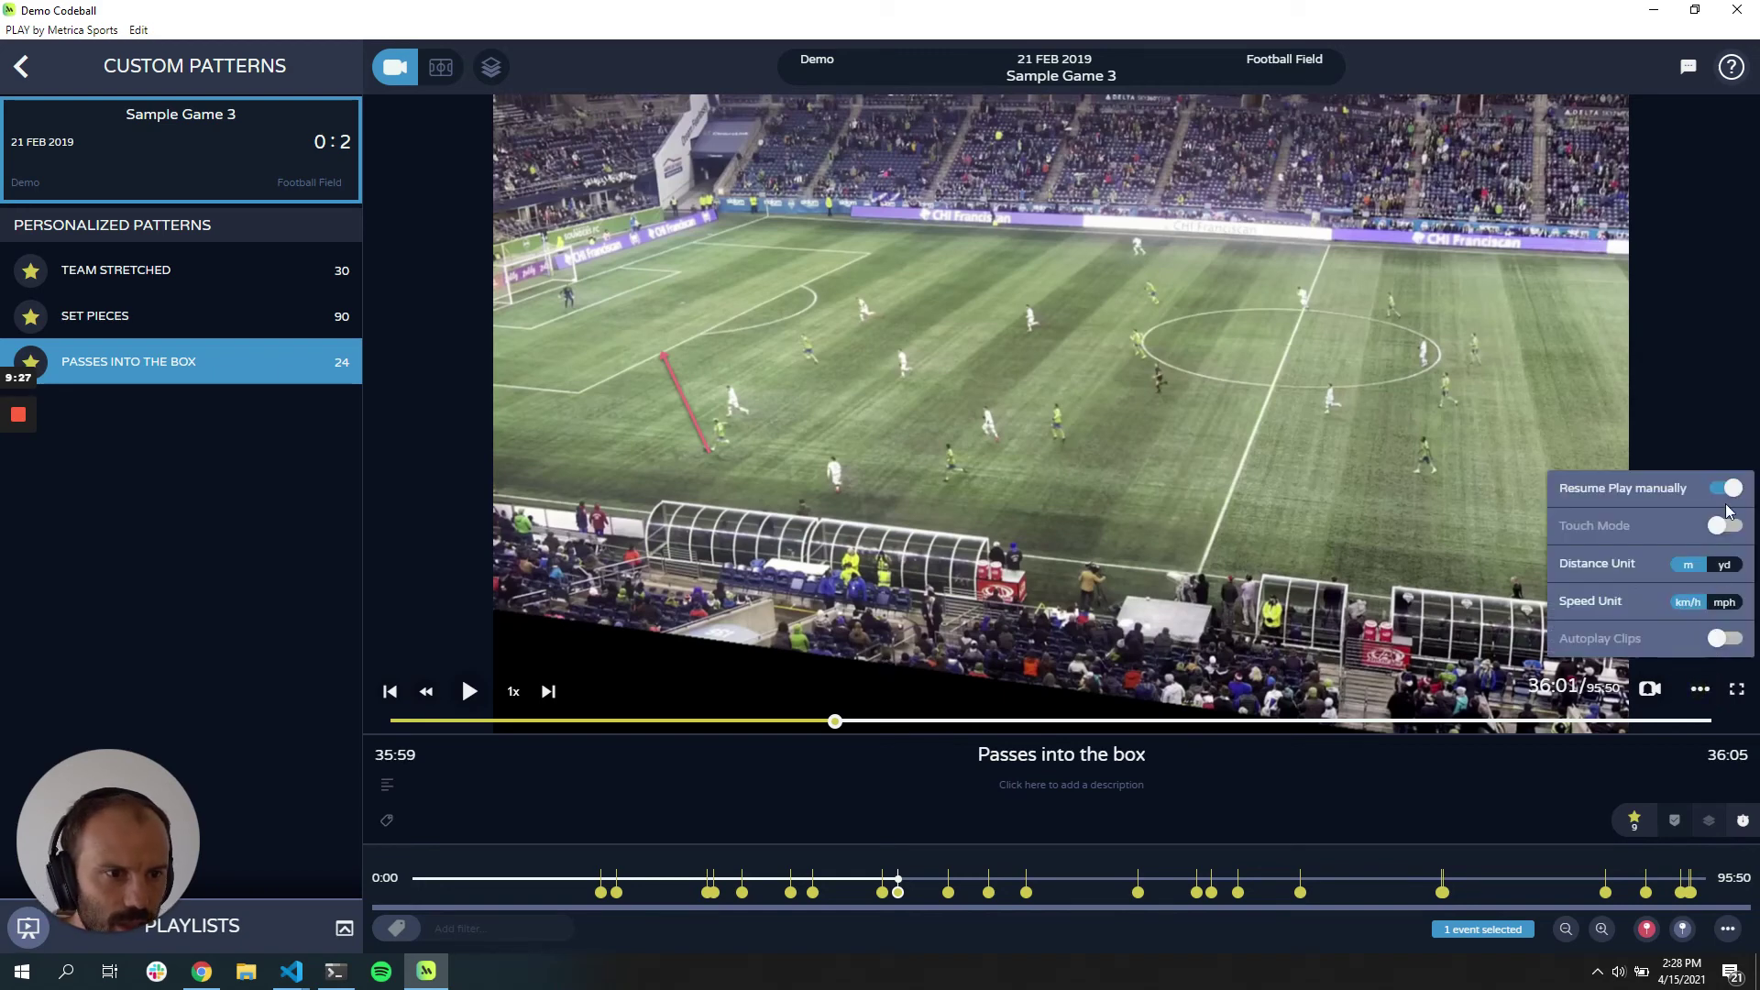
click(949, 892)
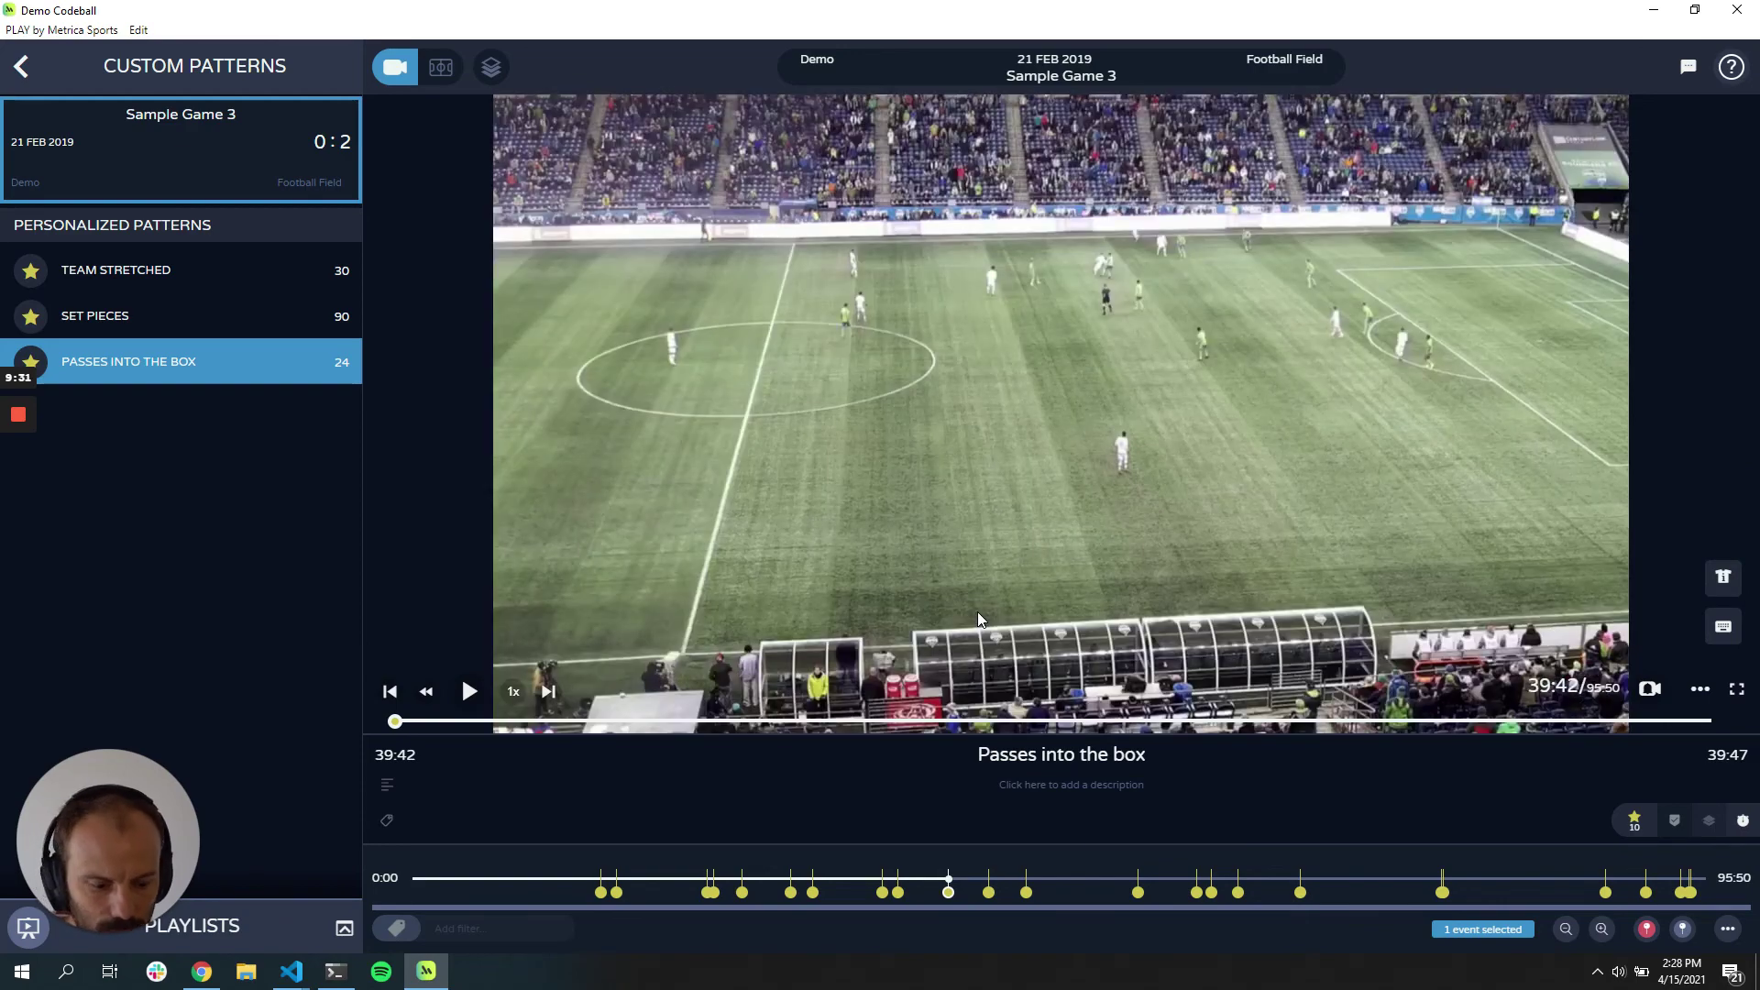
click(979, 619)
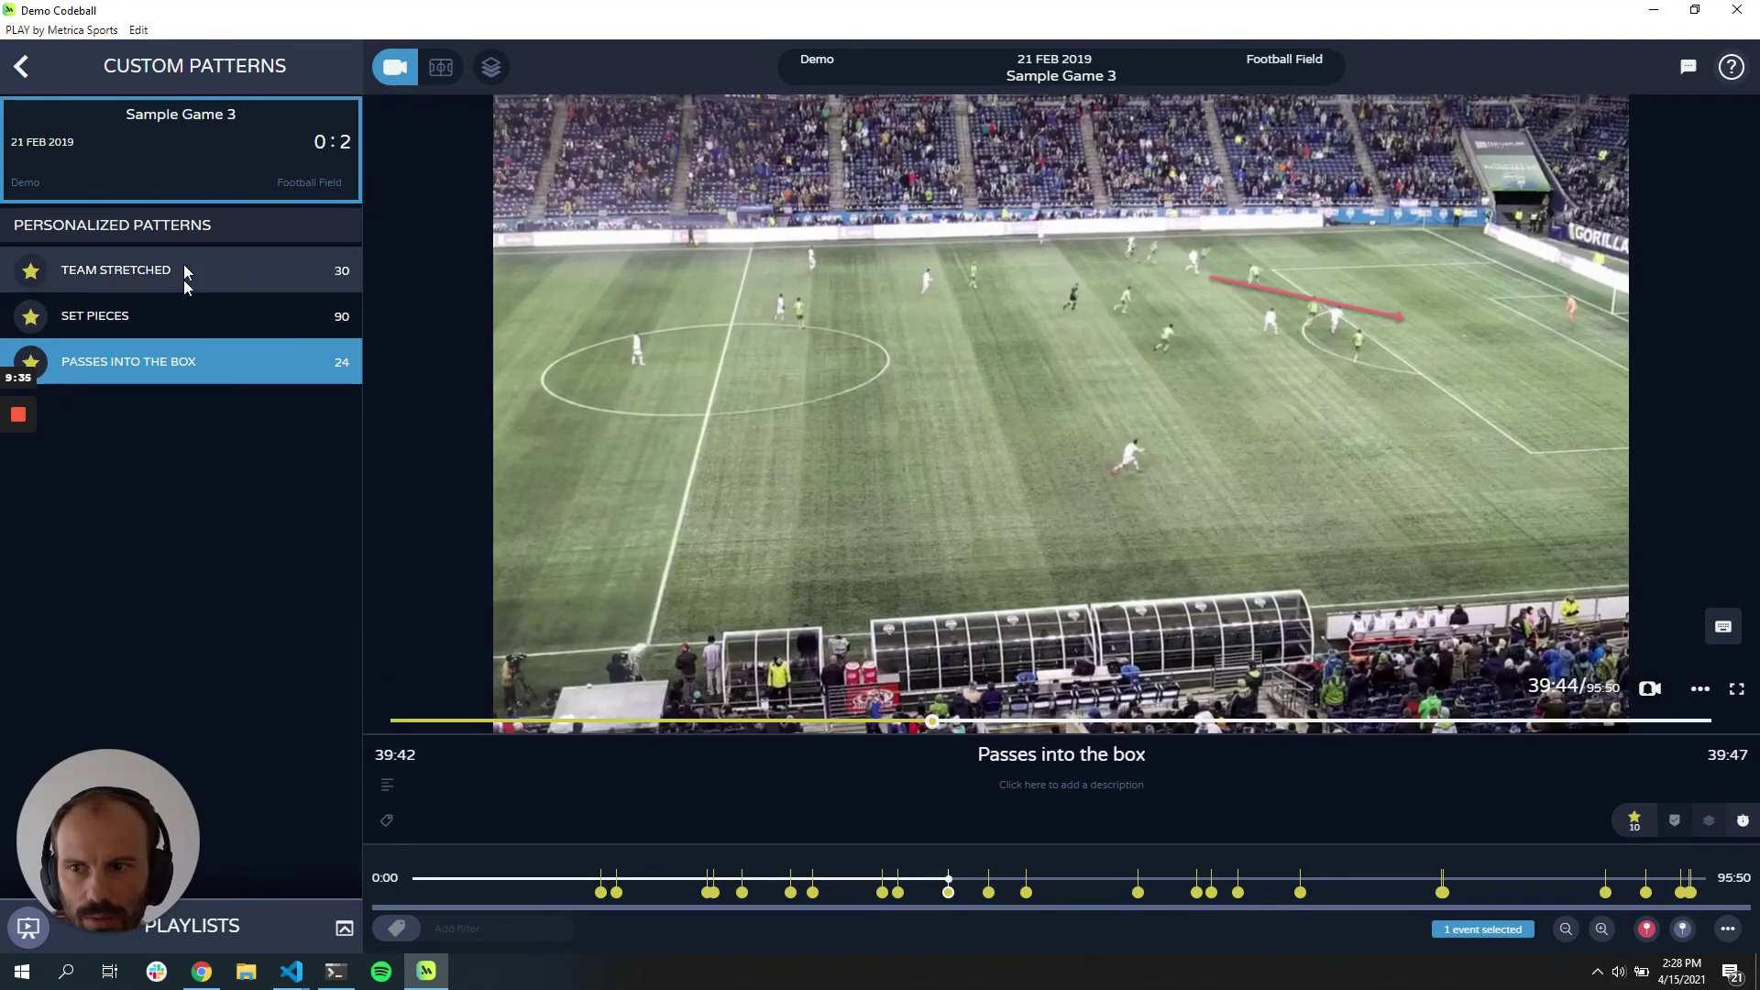
Step: Show Set Pieces events filtered to Team A and open the 12:42 set piece
click(275, 316)
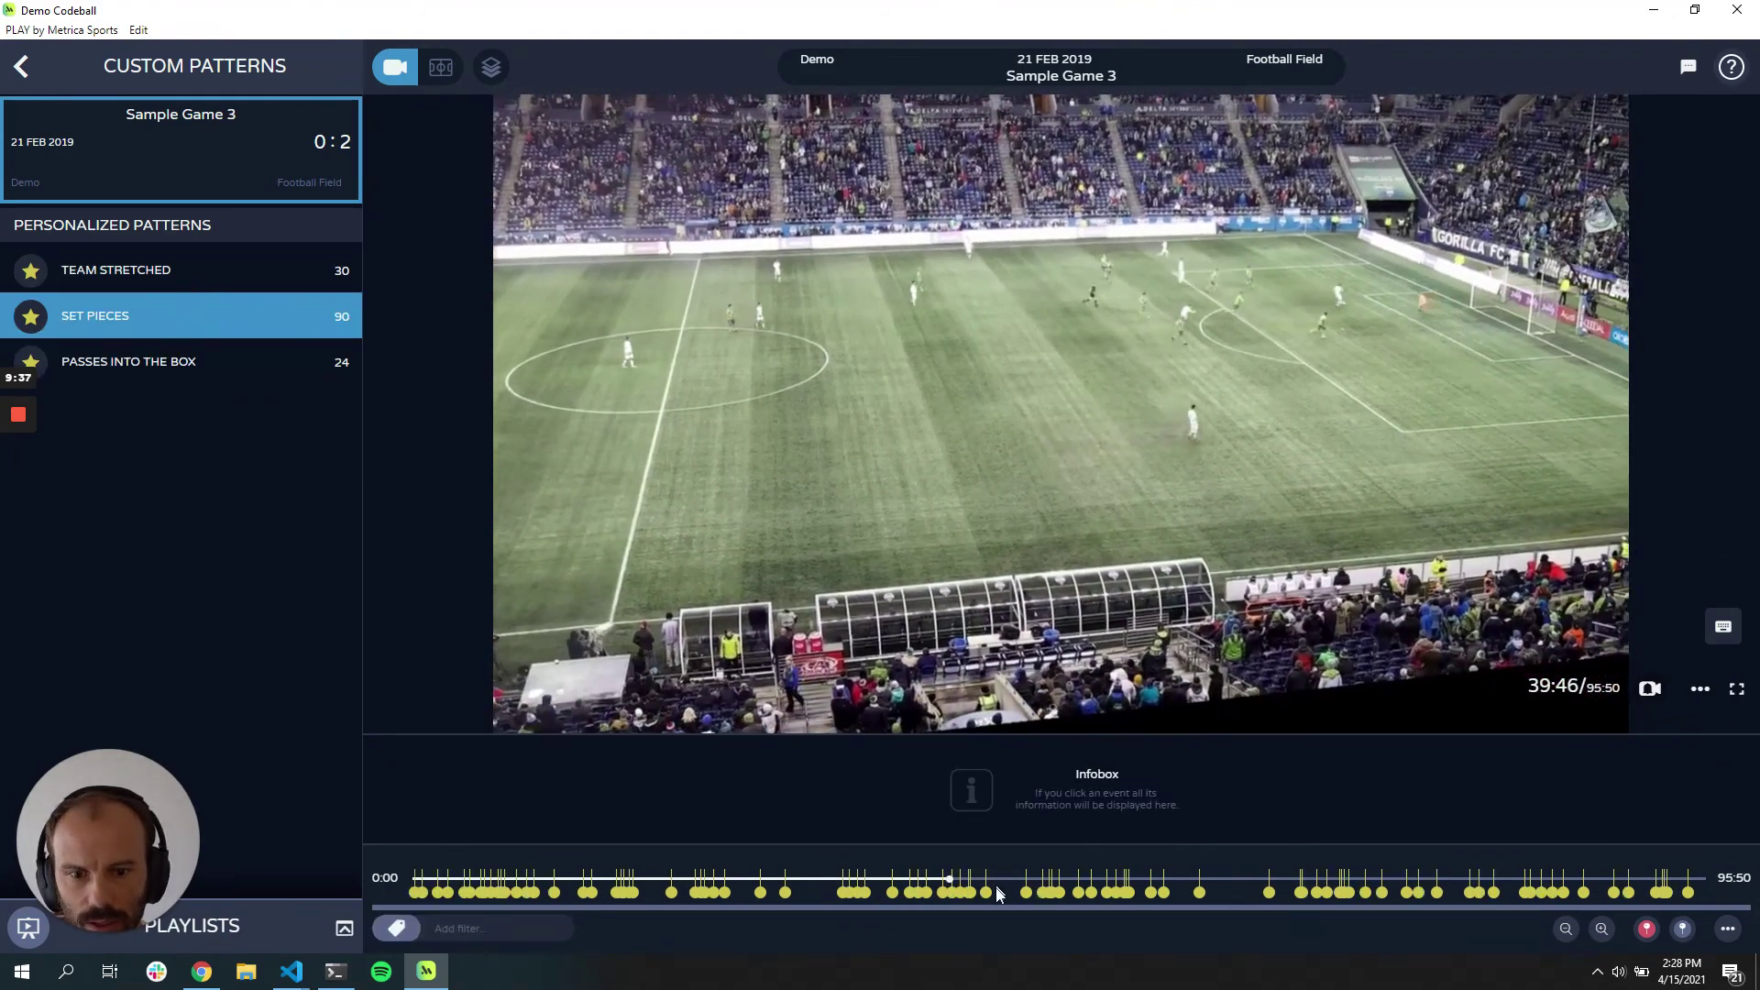
click(441, 928)
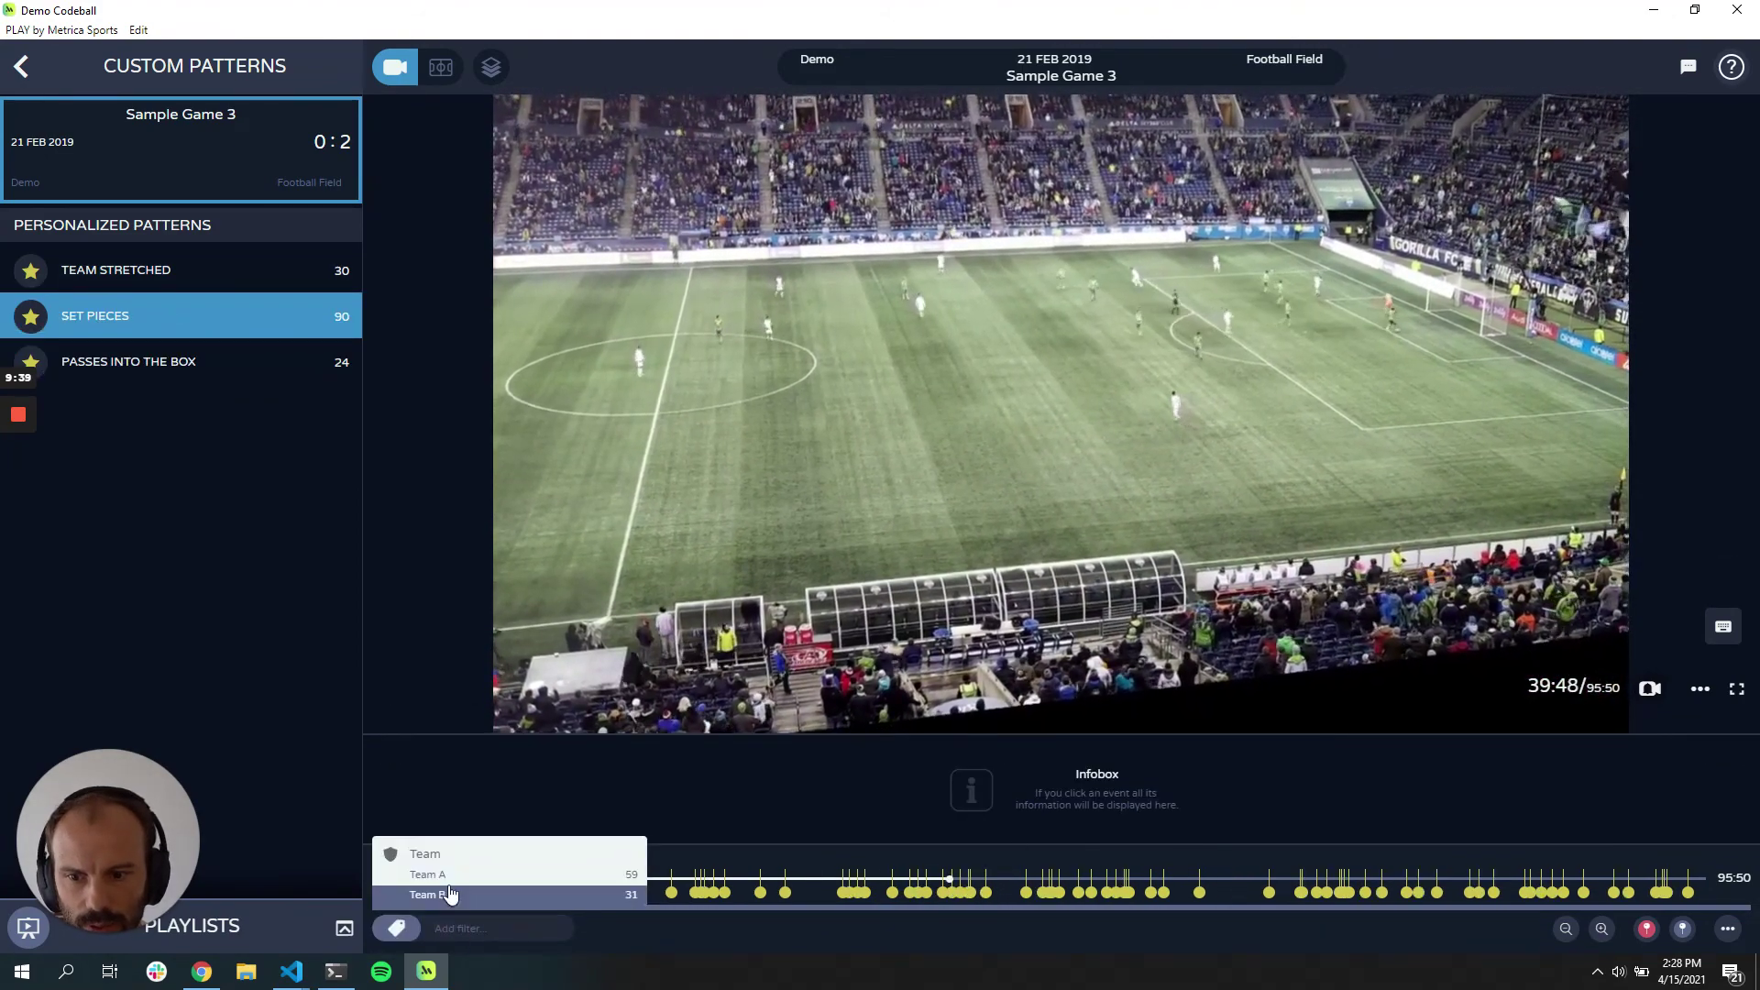
click(444, 871)
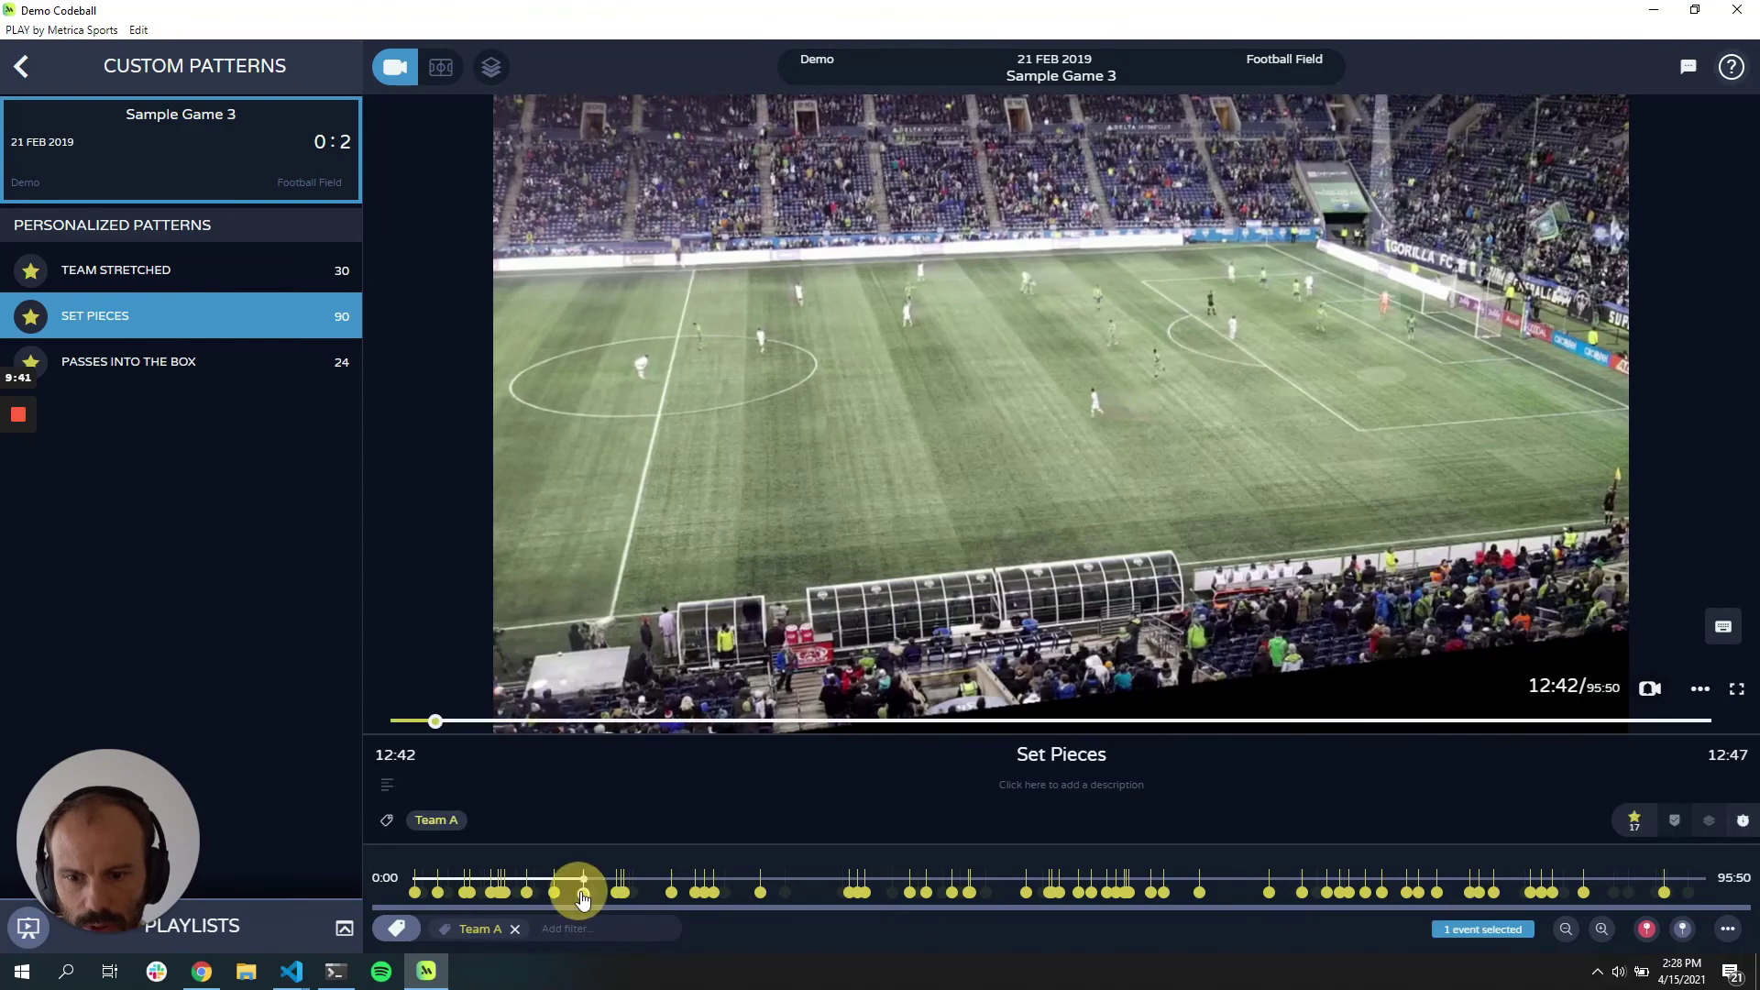
click(582, 894)
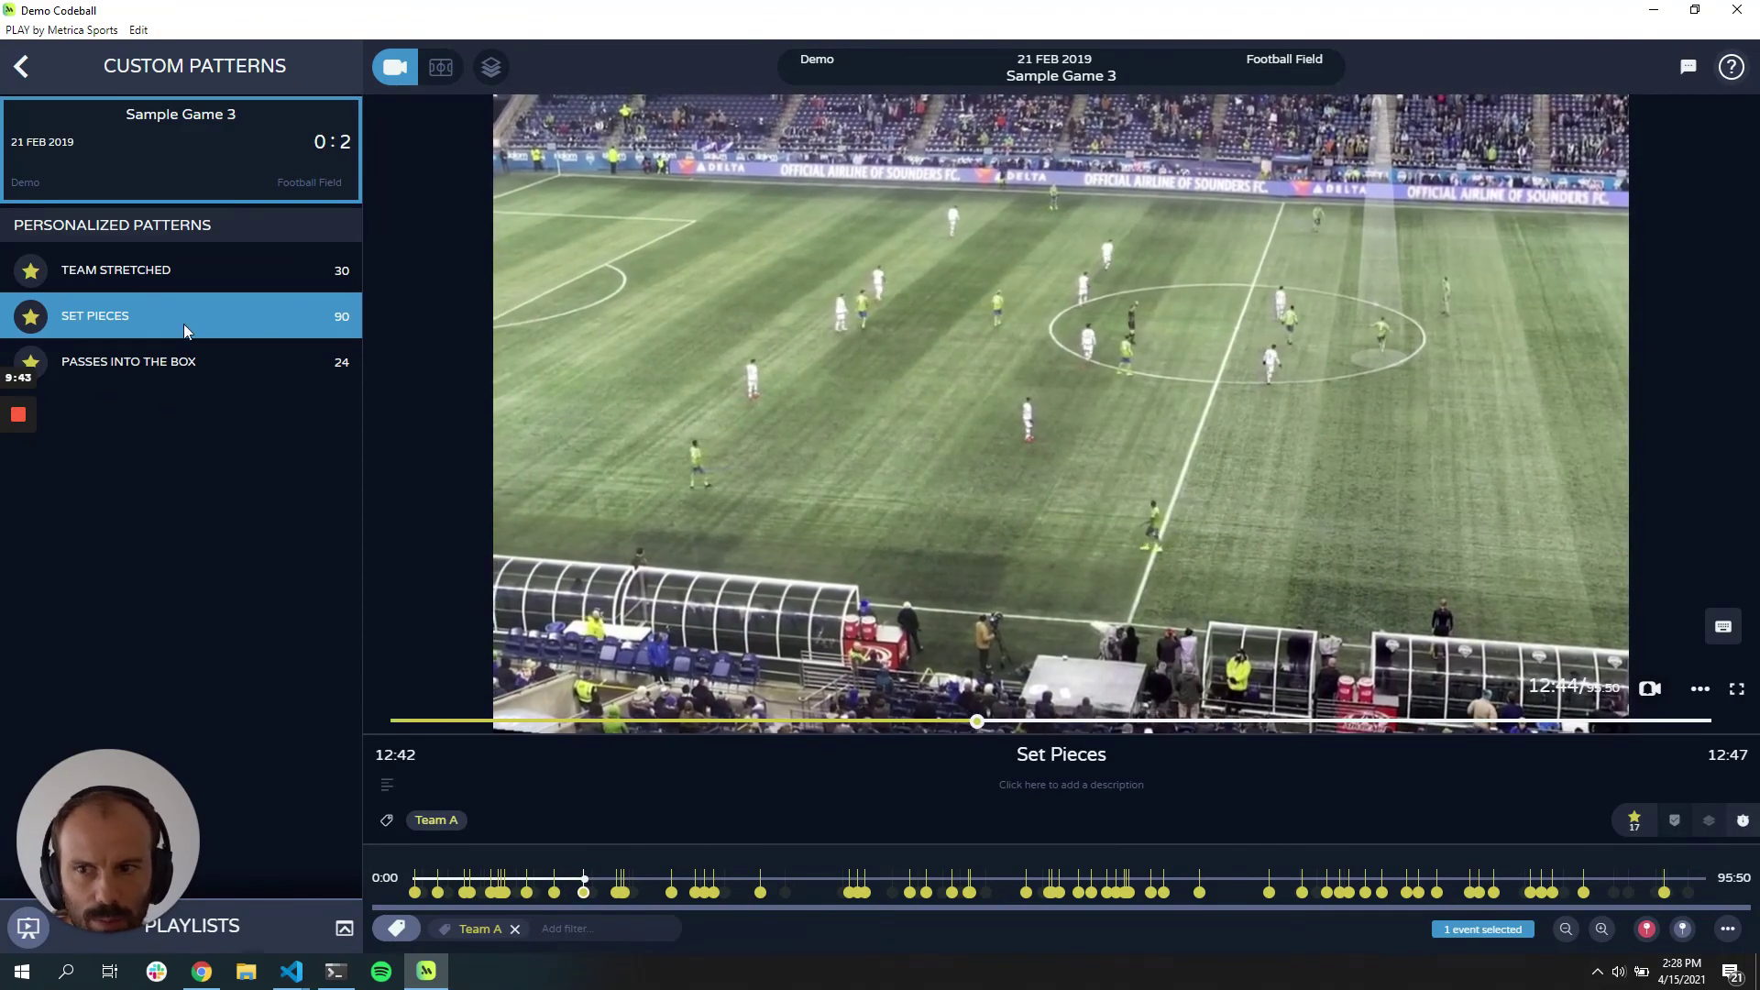
Step: Show Team Stretched events, open the 24:11 event and pause it at 24:19
click(195, 272)
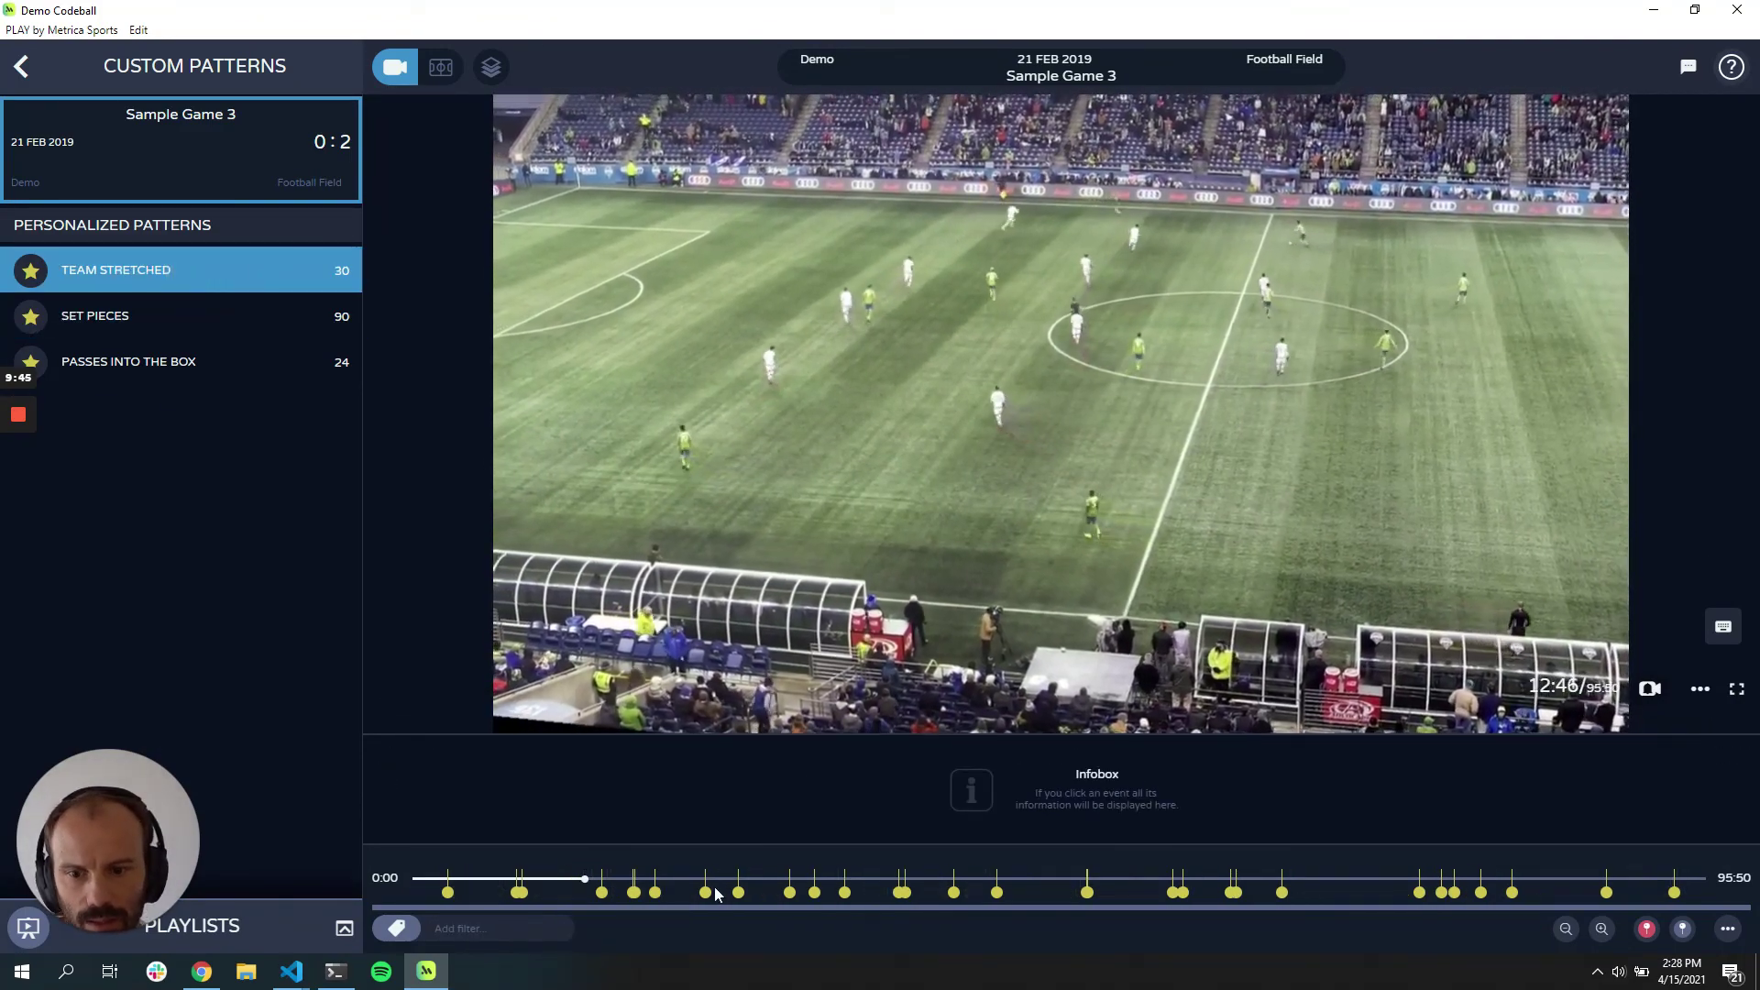
click(738, 892)
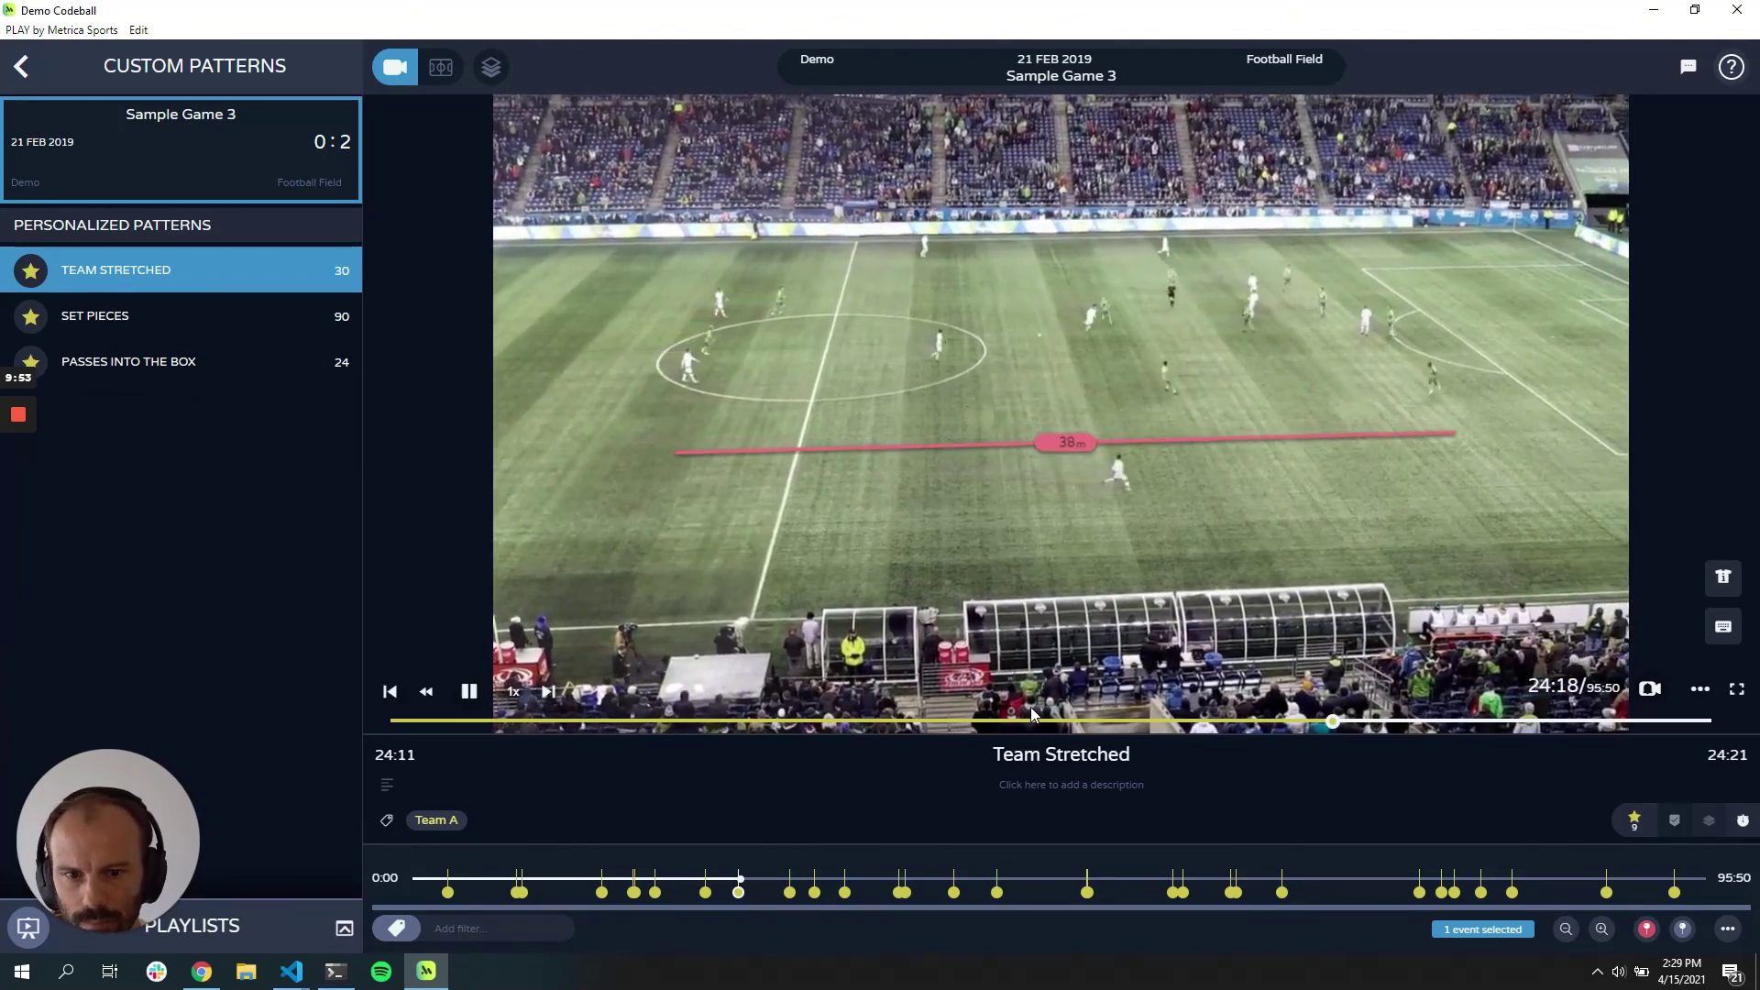
click(470, 691)
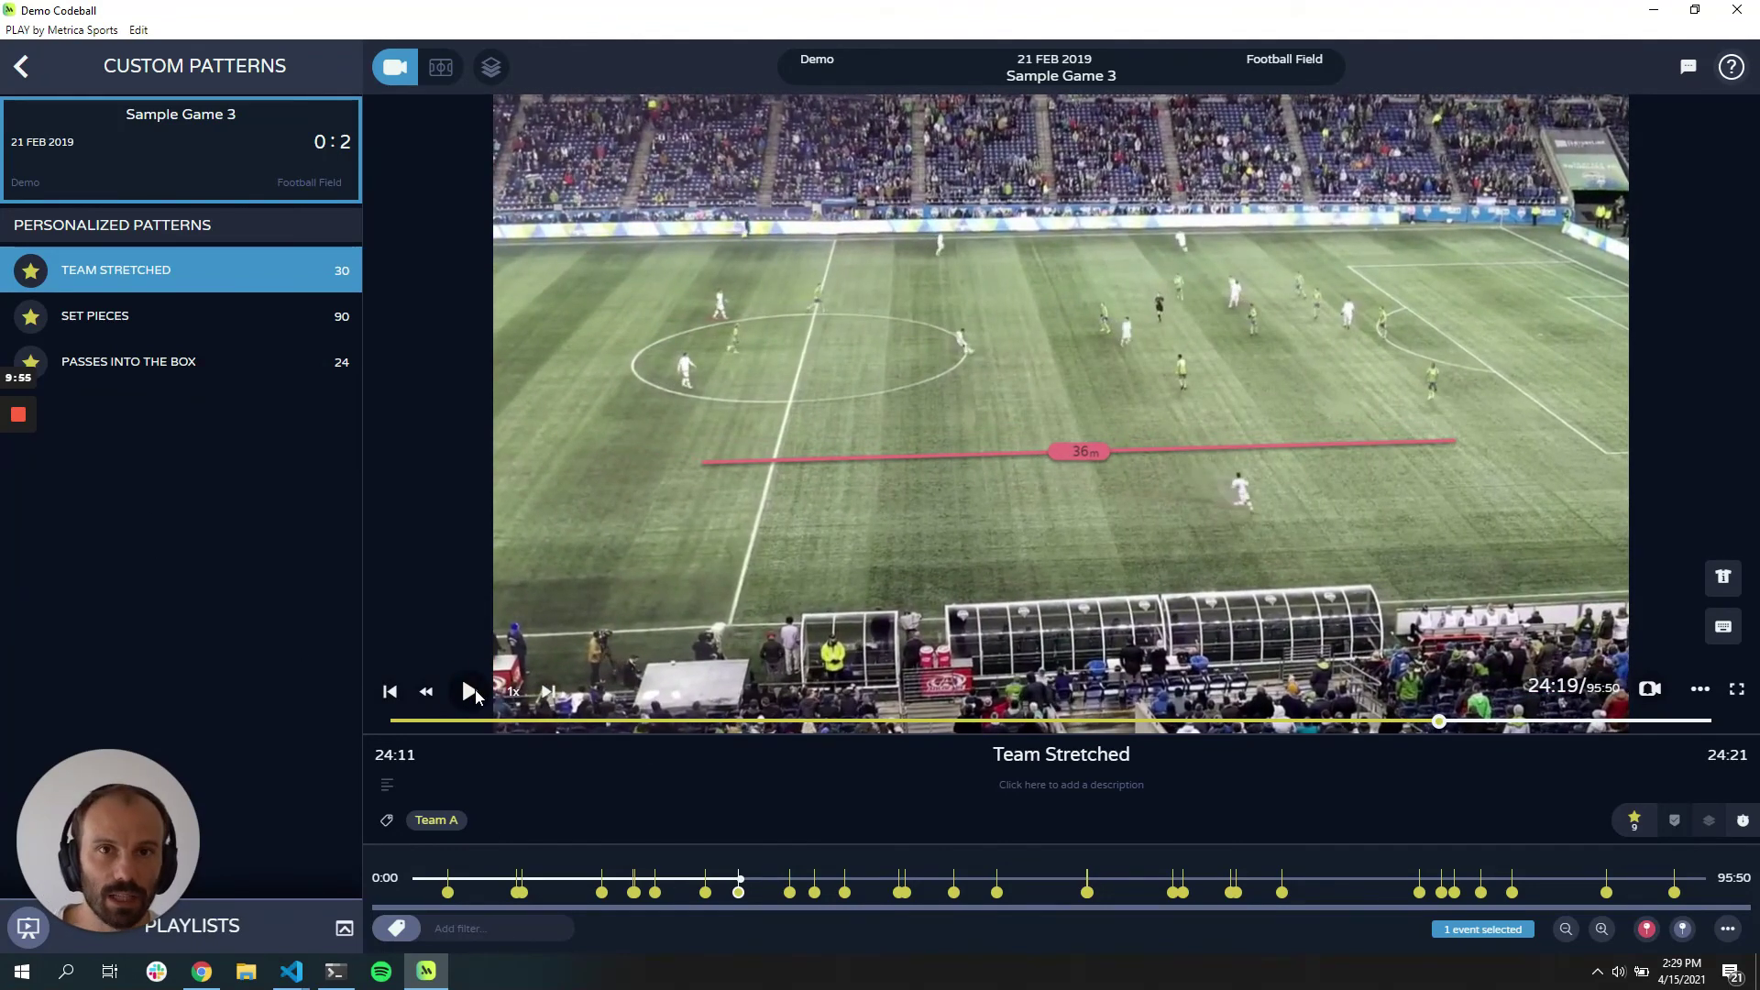